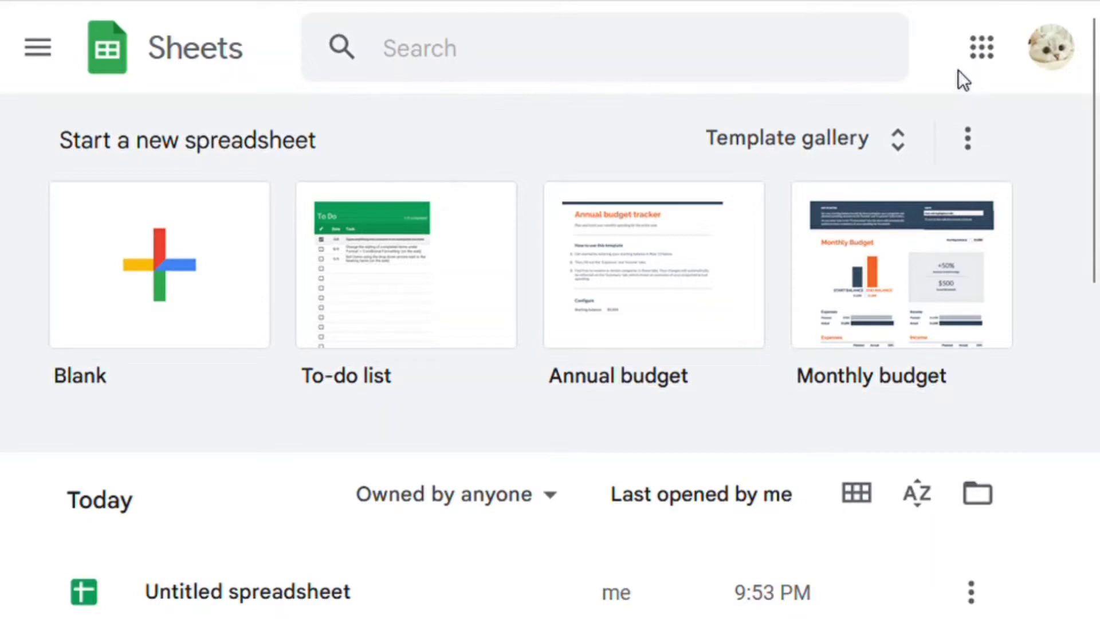
pyautogui.click(974, 74)
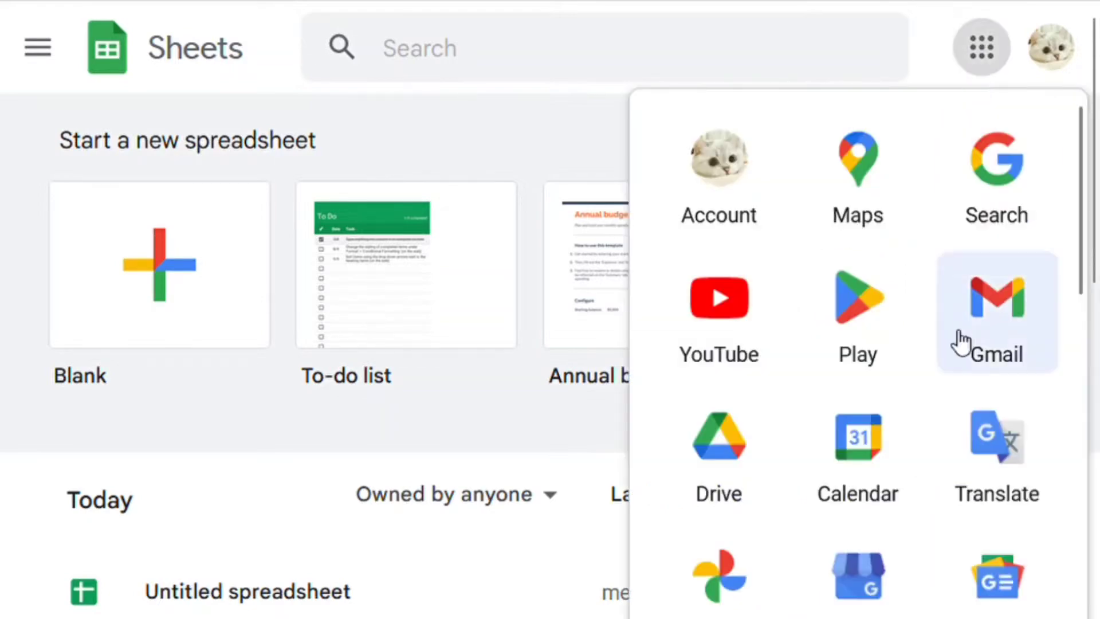
pyautogui.scroll(-10, 957, 339)
pyautogui.scroll(8, 954, 335)
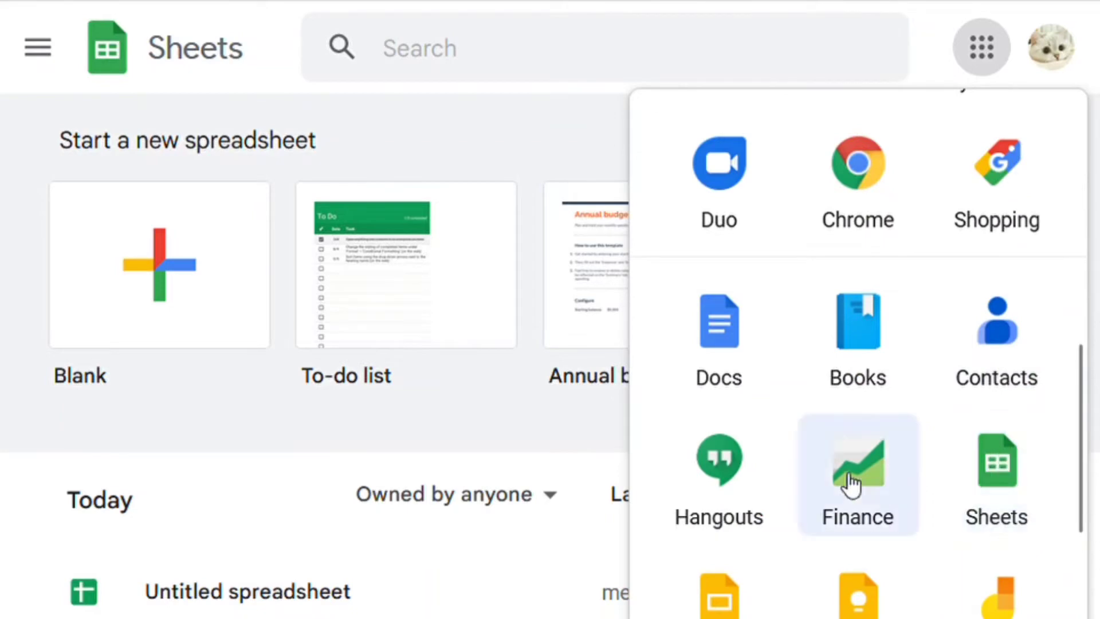
# Create a new blank spreadsheet and set its zoom to 150%
pyautogui.click(181, 323)
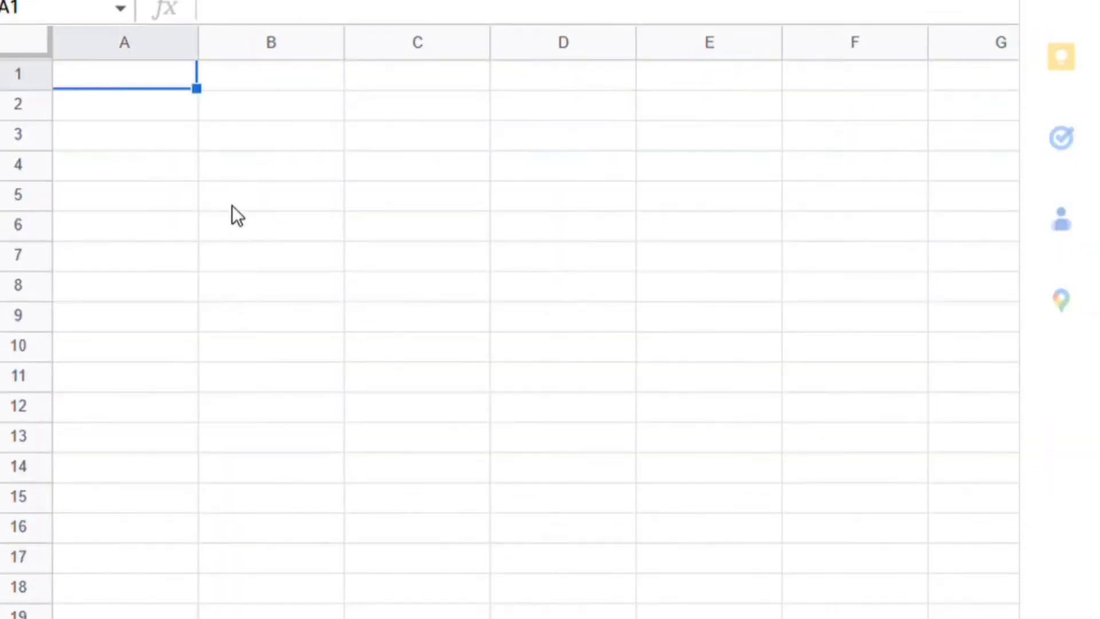
pyautogui.click(291, 1)
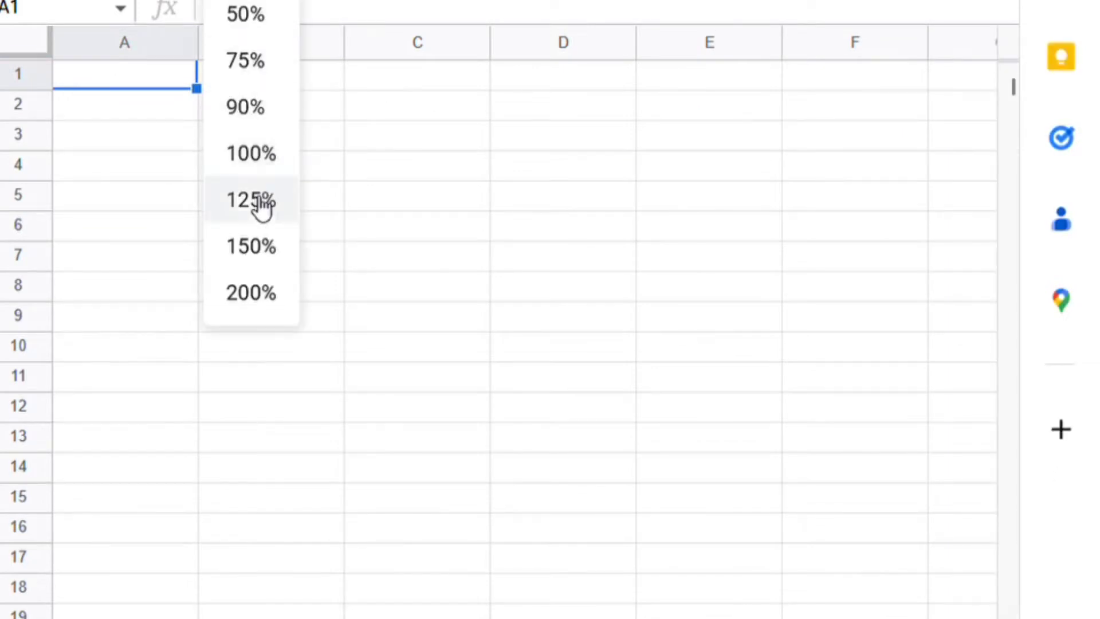
pyautogui.click(257, 245)
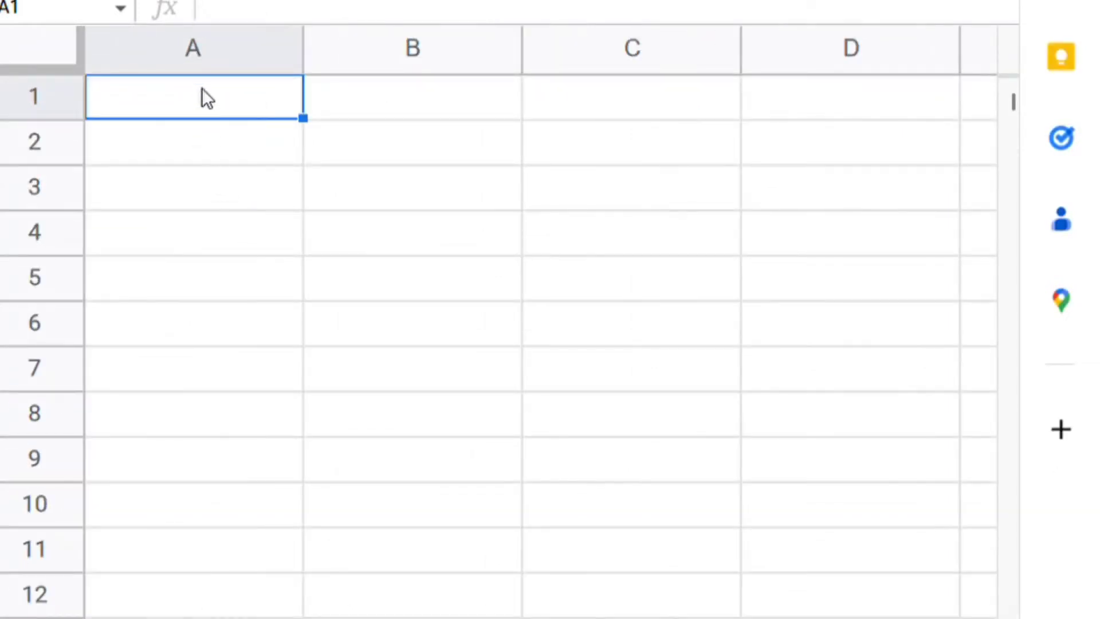
# Enter the title COOP SUPPLY ORDER in cell A1
pyautogui.write('C')
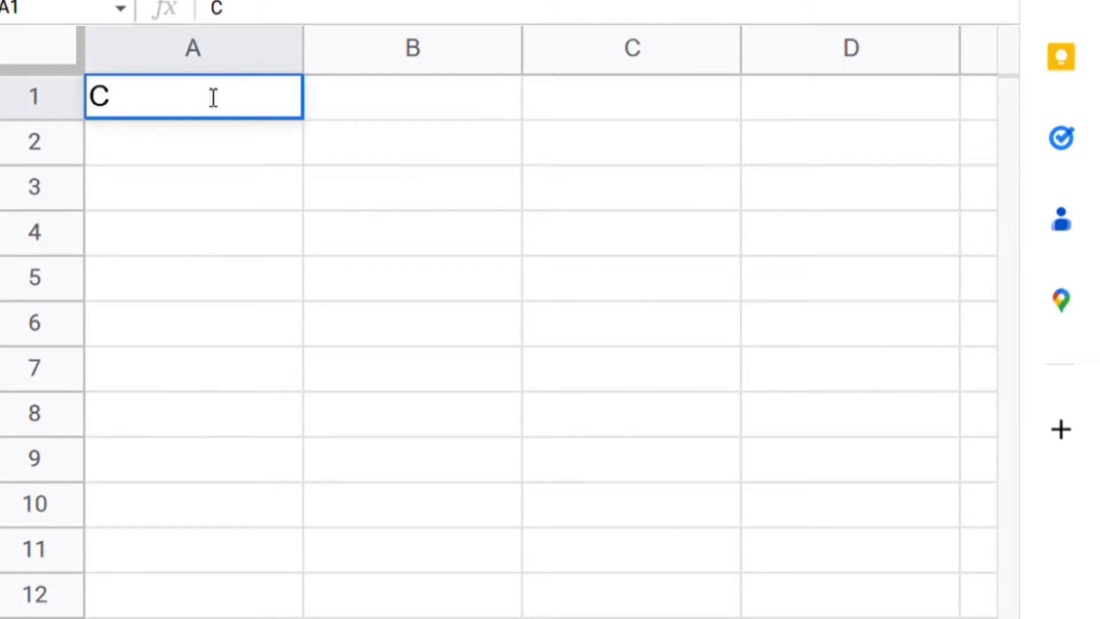
pyautogui.write('OOP SU')
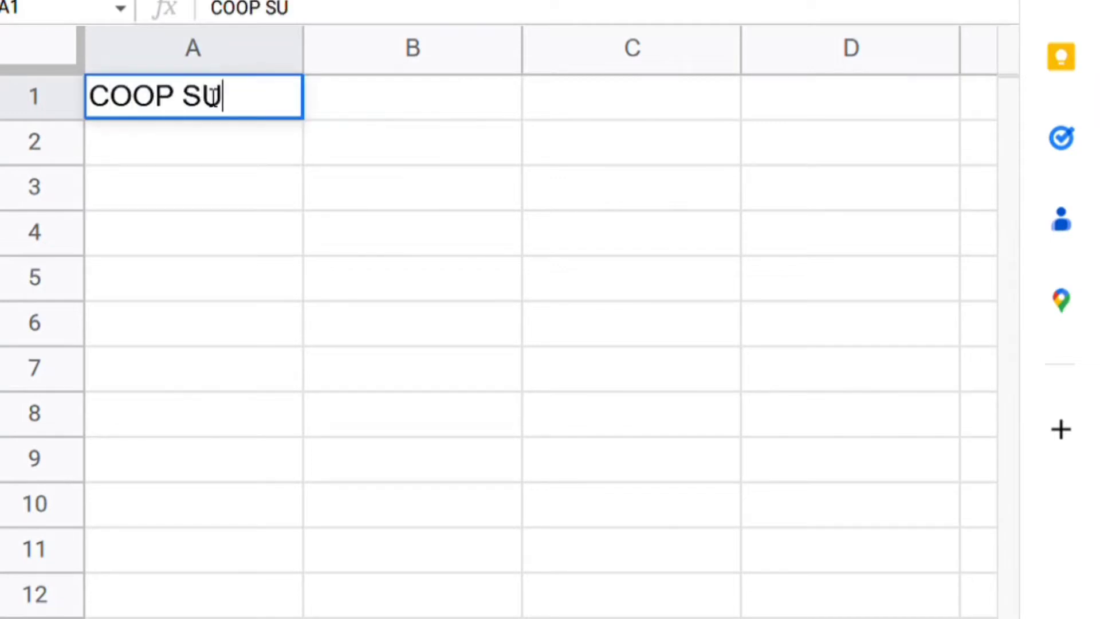
pyautogui.write('PPLY ')
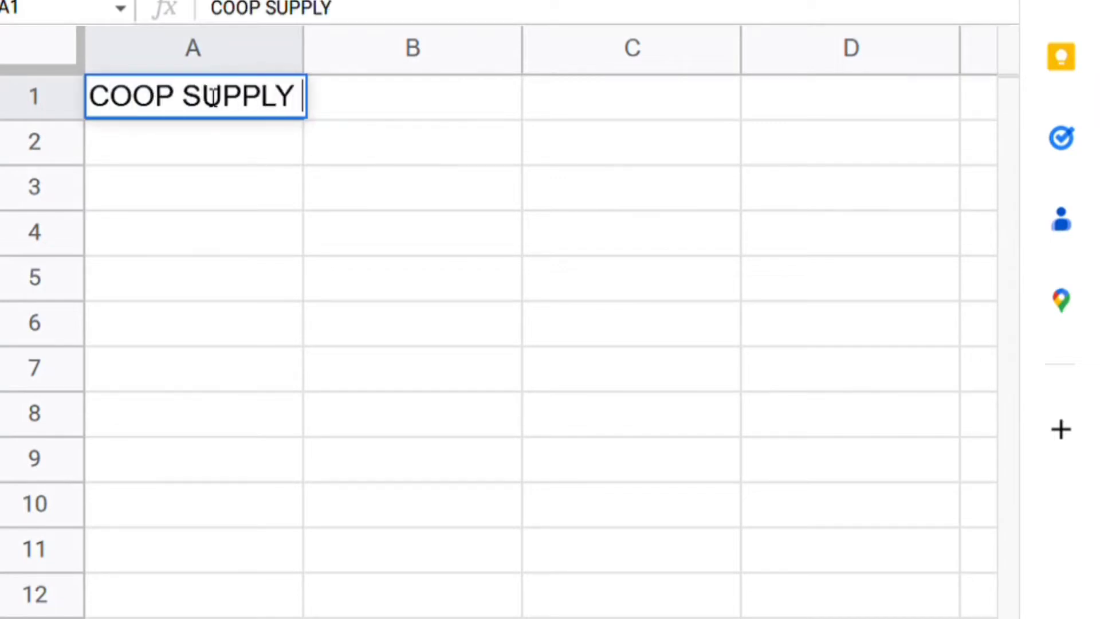
pyautogui.write('ORDER')
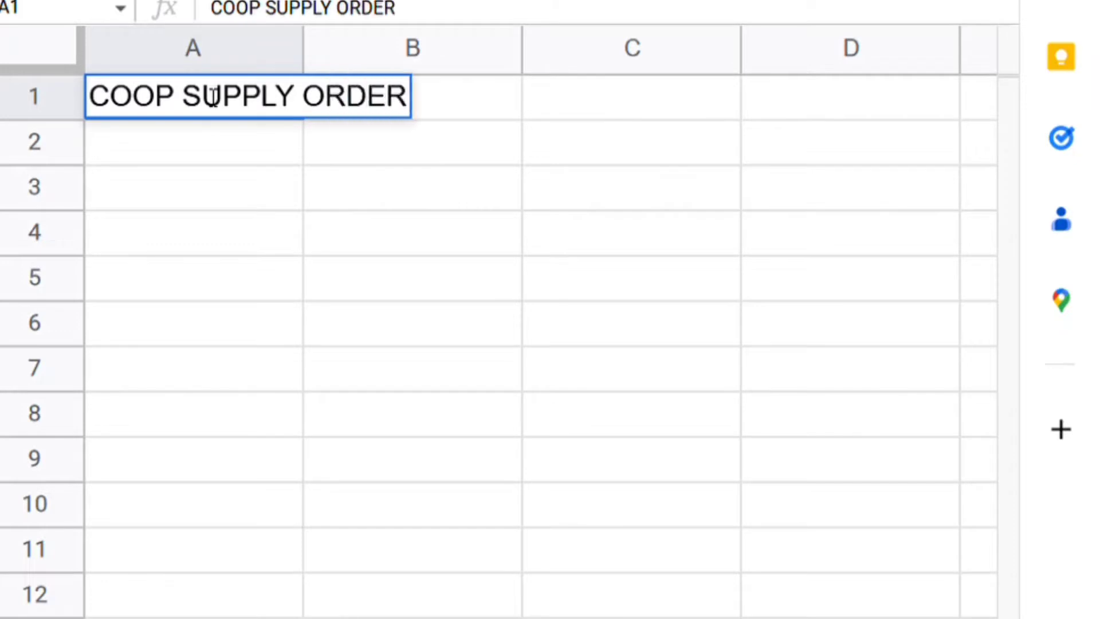
# Enter the column headings Item, Price, Quantity and TOTAL in cells A3 to D3
pyautogui.click(255, 187)
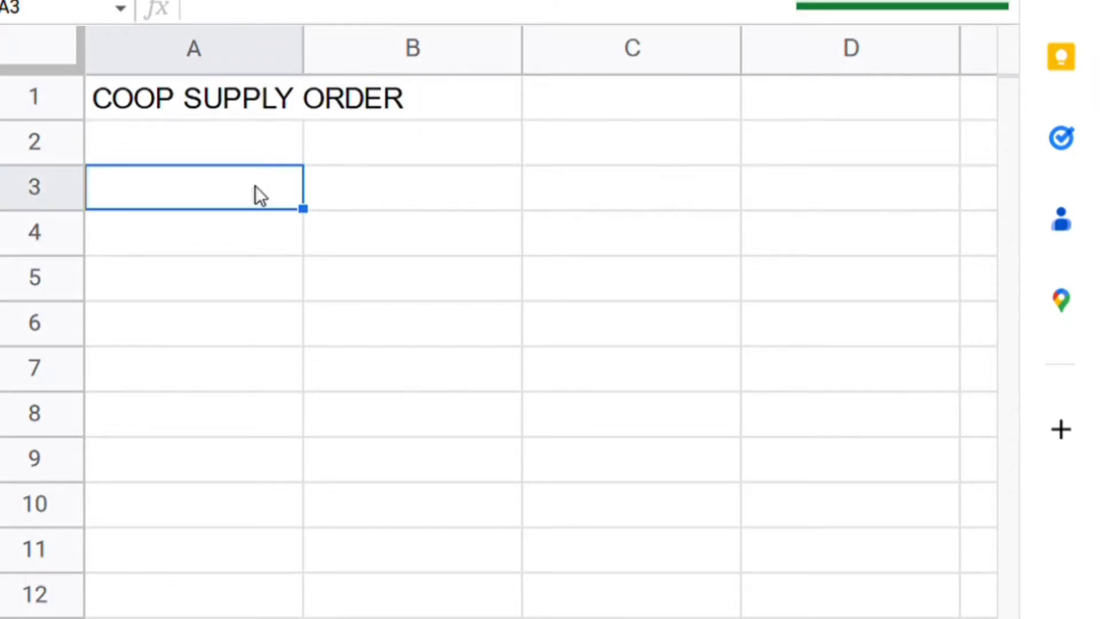
pyautogui.write('Item')
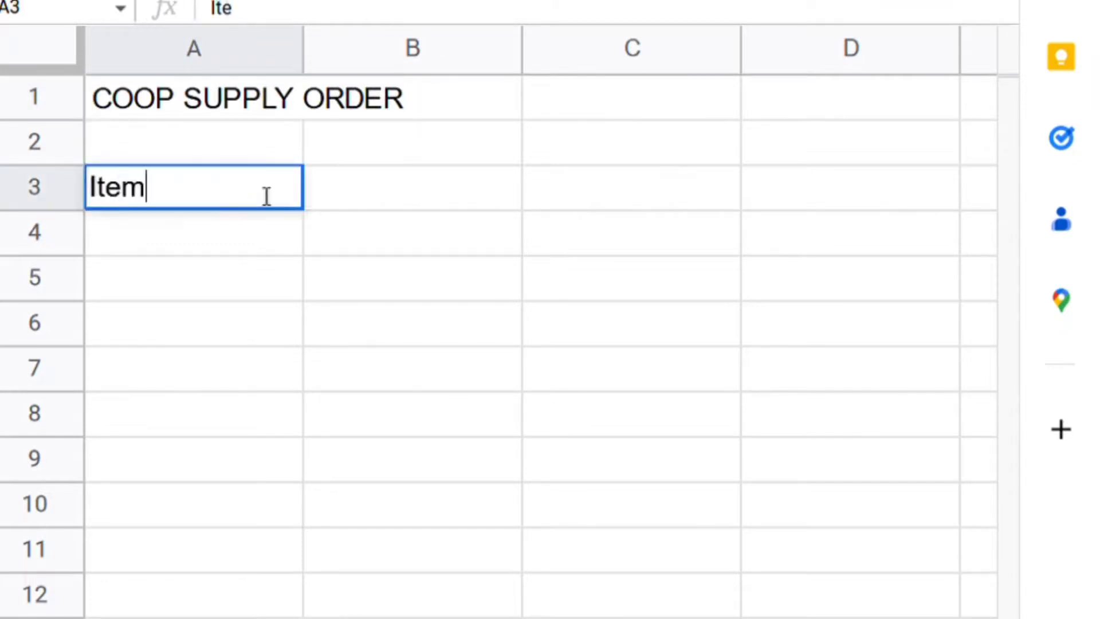
pyautogui.click(481, 179)
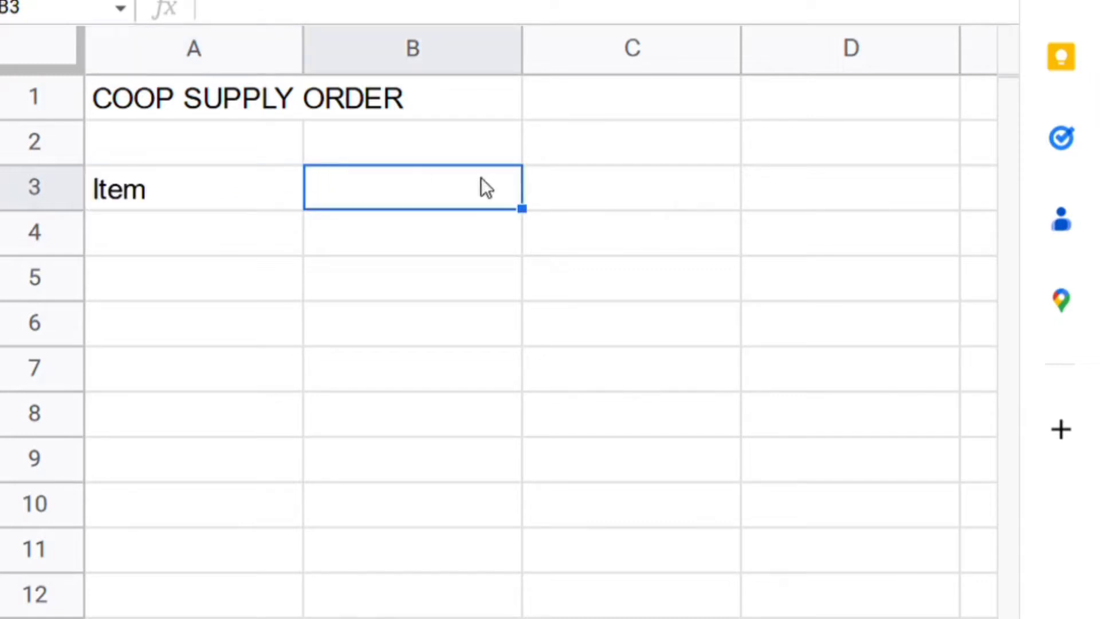
pyautogui.write('Price')
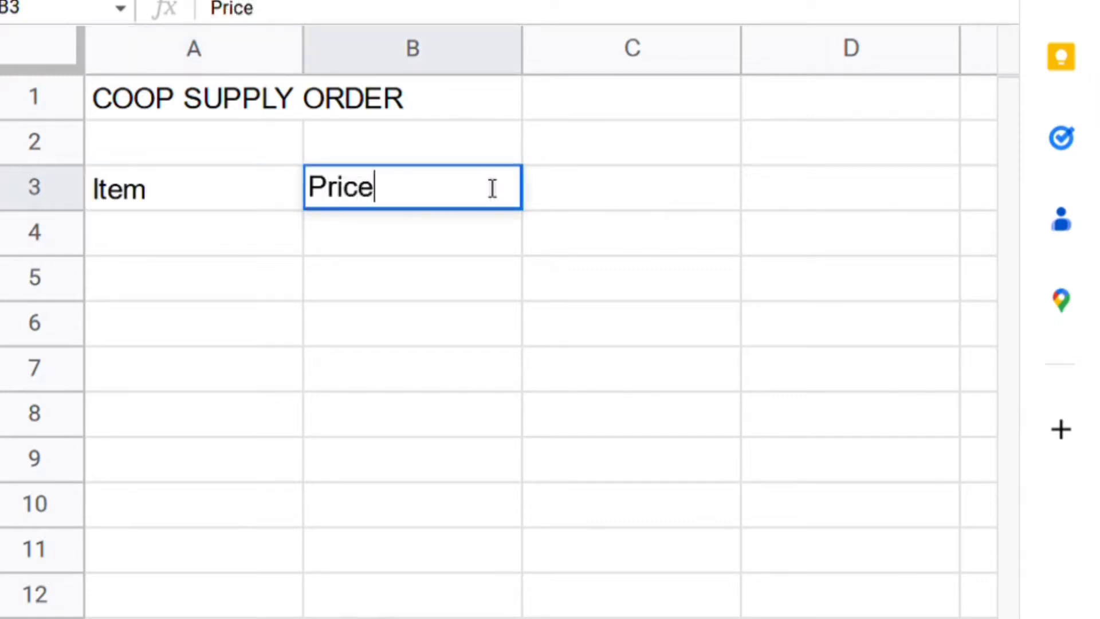
pyautogui.press('Tab')
pyautogui.write('Quant')
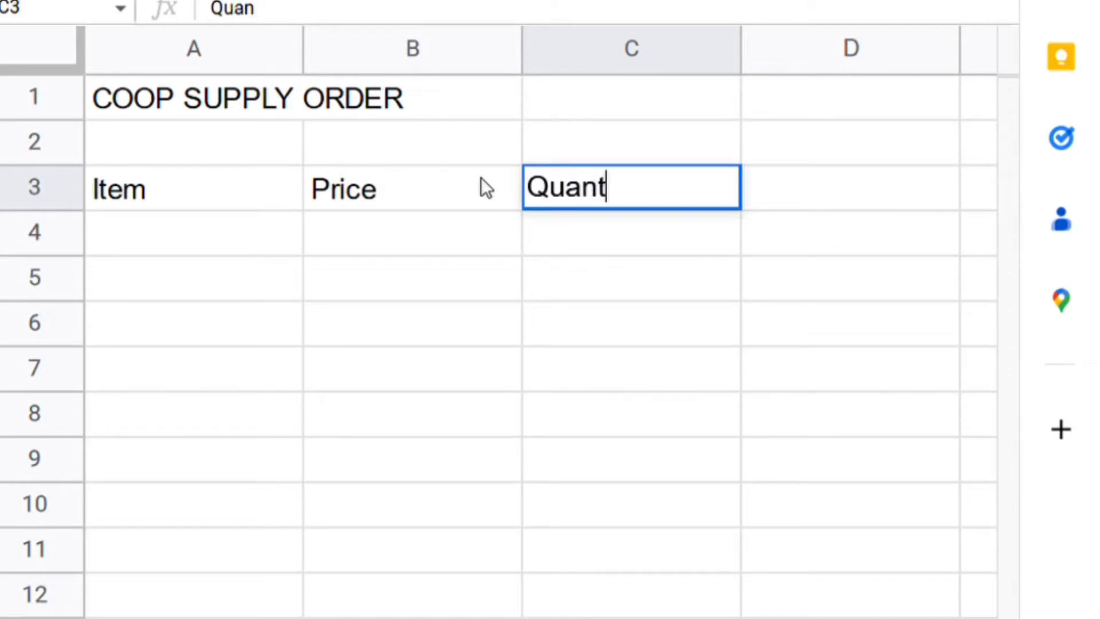
pyautogui.write('ity')
pyautogui.press('Tab')
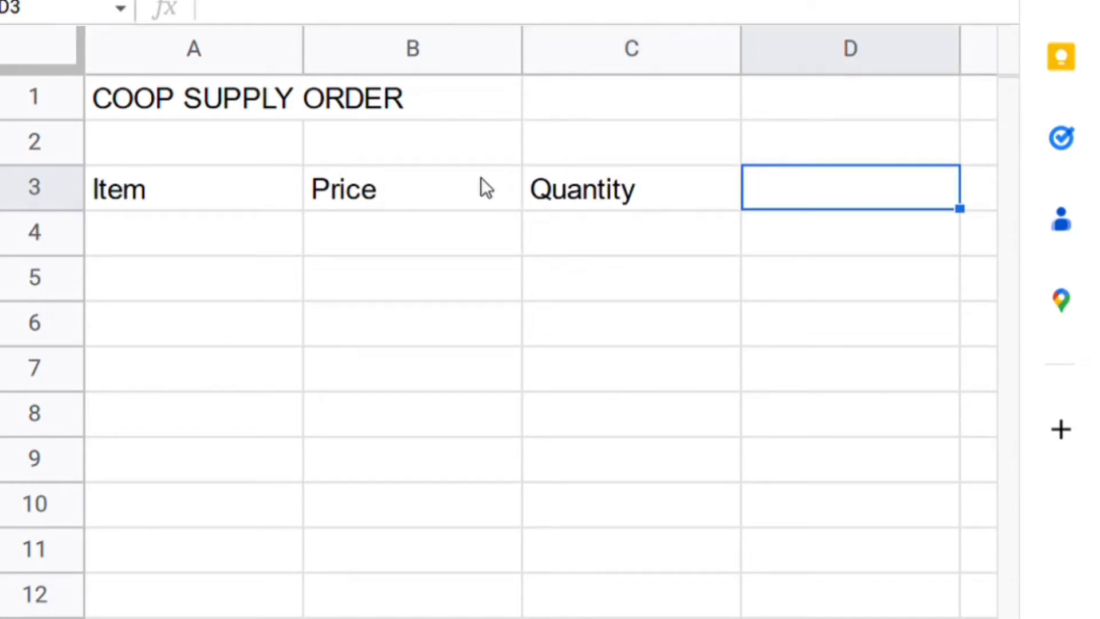
pyautogui.write('TOTAL')
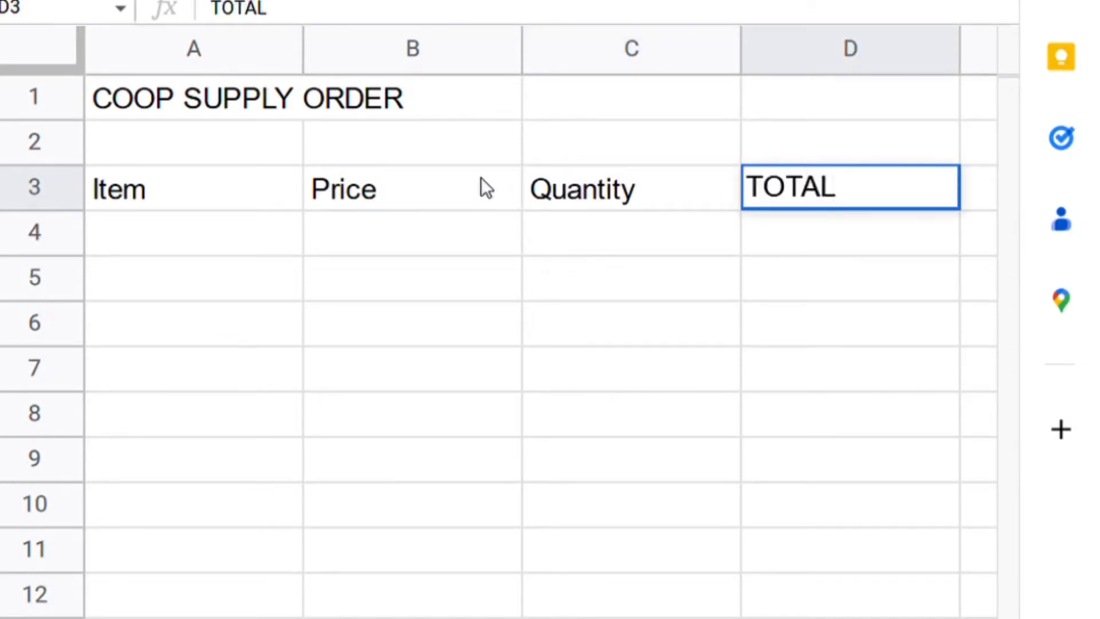
# Fill A4 to A8 with the items A4 Paper, Sticky Notes, Stapler, Paper Puncher and Highlighter Pen
pyautogui.click(252, 242)
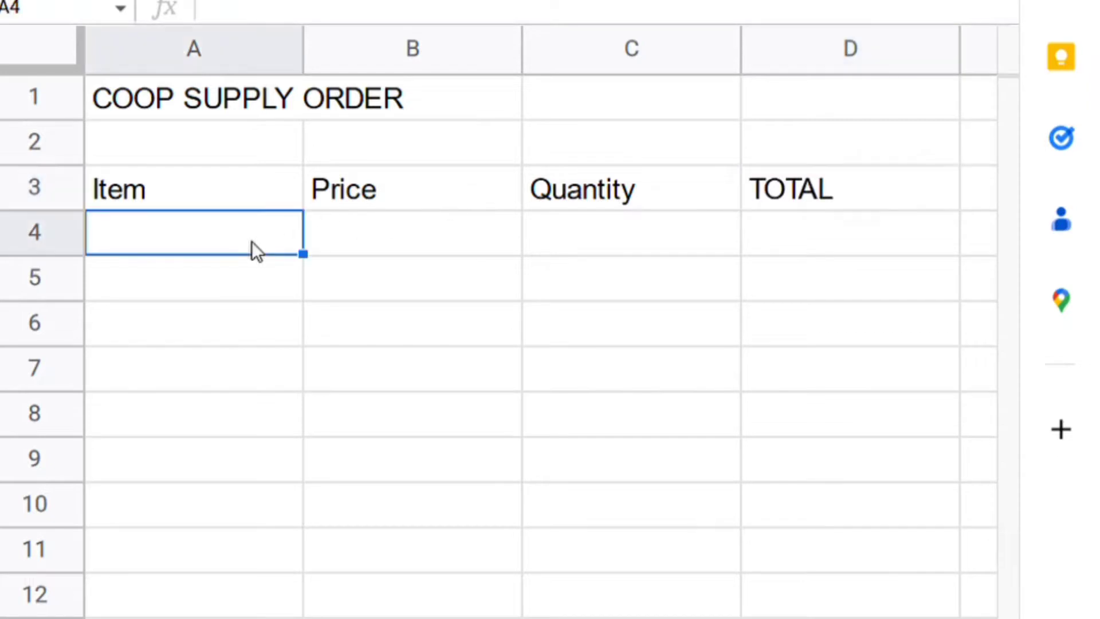
pyautogui.write('A')
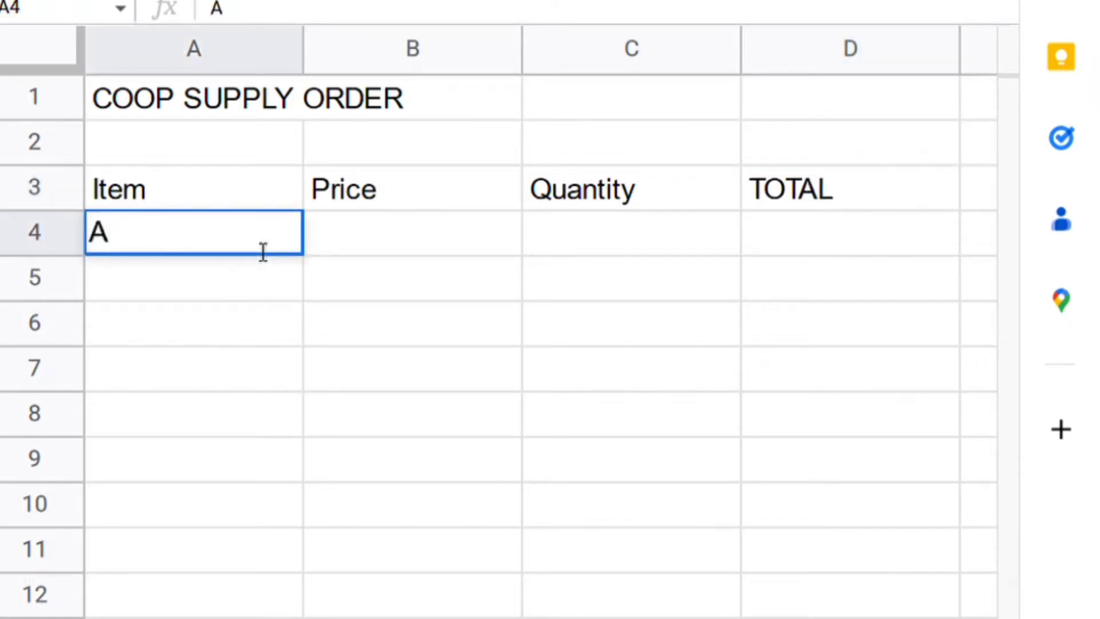
pyautogui.write('4 Pp')
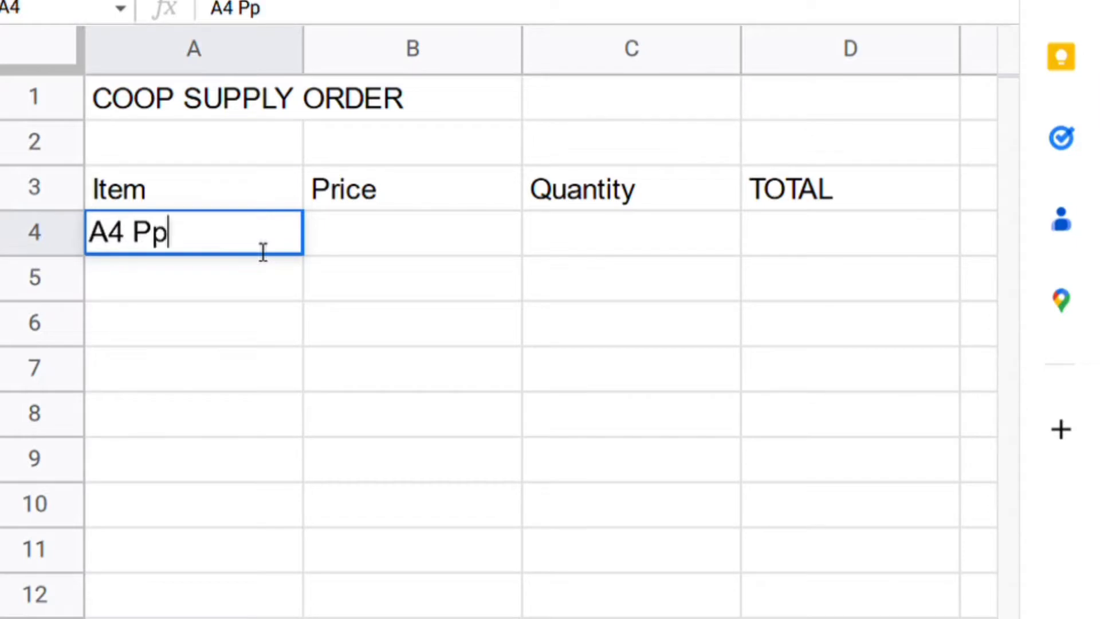
pyautogui.press('BackSpace')
pyautogui.write('aper')
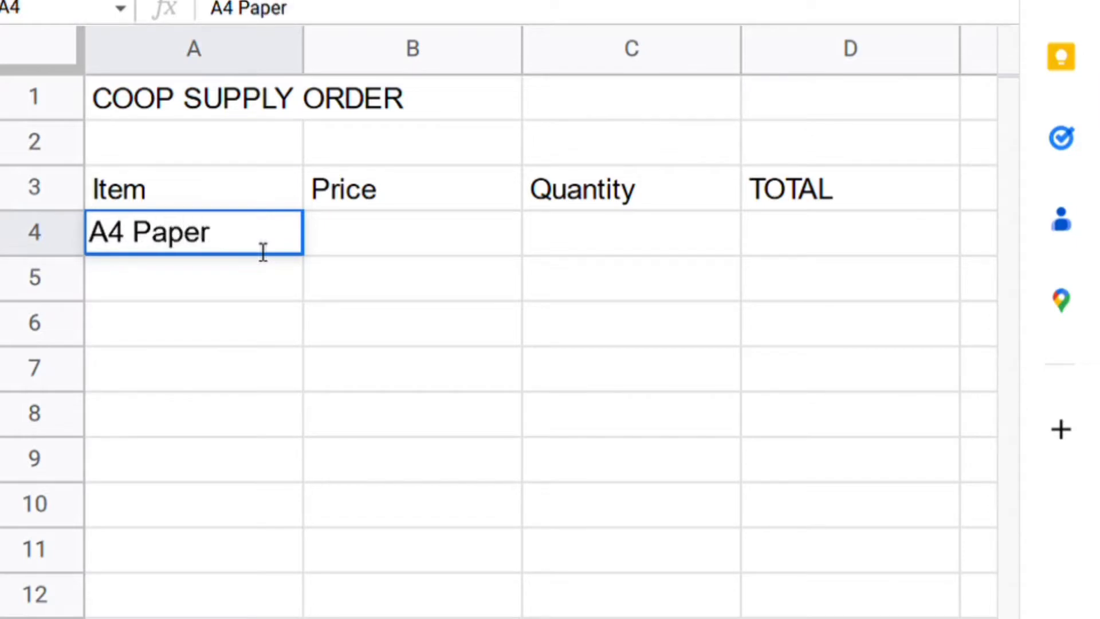
pyautogui.press('Return')
pyautogui.write('Sticky Notes')
pyautogui.press('Return')
pyautogui.write('Stapler')
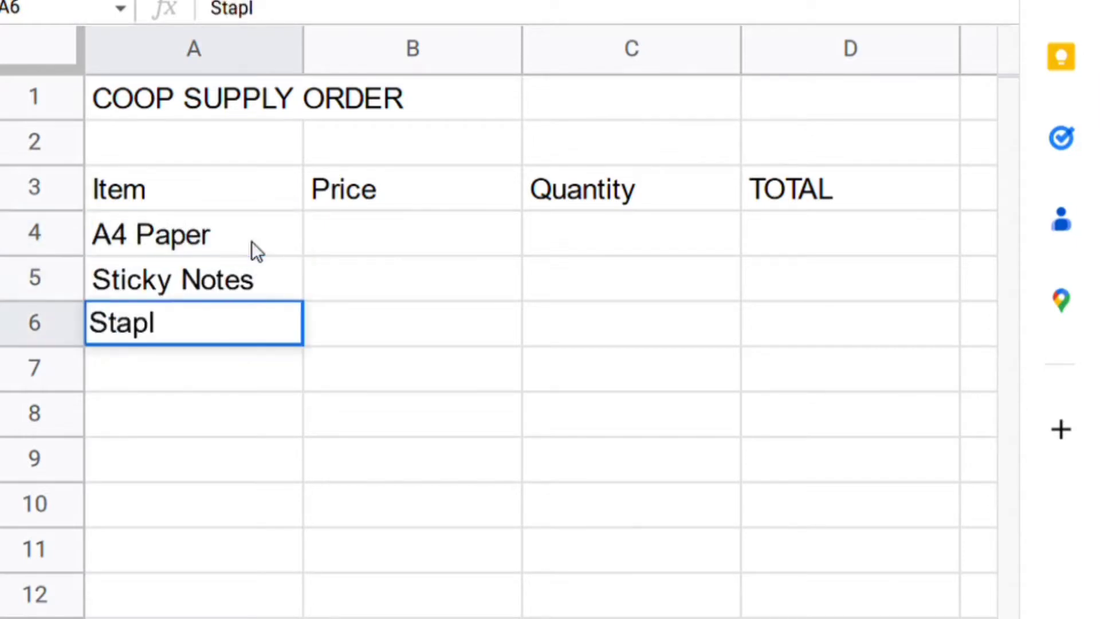
pyautogui.press('Return')
pyautogui.write('Paper Puncher')
pyautogui.press('Return')
pyautogui.write('Highlighter P')
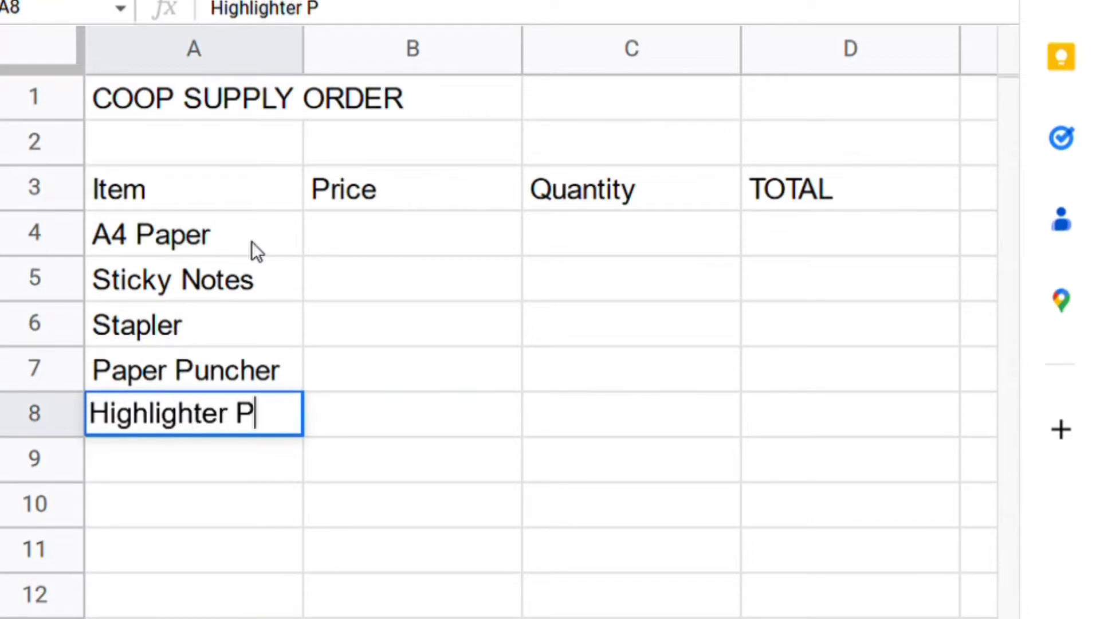
pyautogui.write('en')
# Enter the item prices 2.49, 5.99, 7.99, 11.99 and 1.99 in cells B4 to B8
pyautogui.click(443, 235)
pyautogui.write('2.49')
pyautogui.press('Return')
pyautogui.write('5.99')
pyautogui.press('Return')
pyautogui.write('7.99')
pyautogui.press('Return')
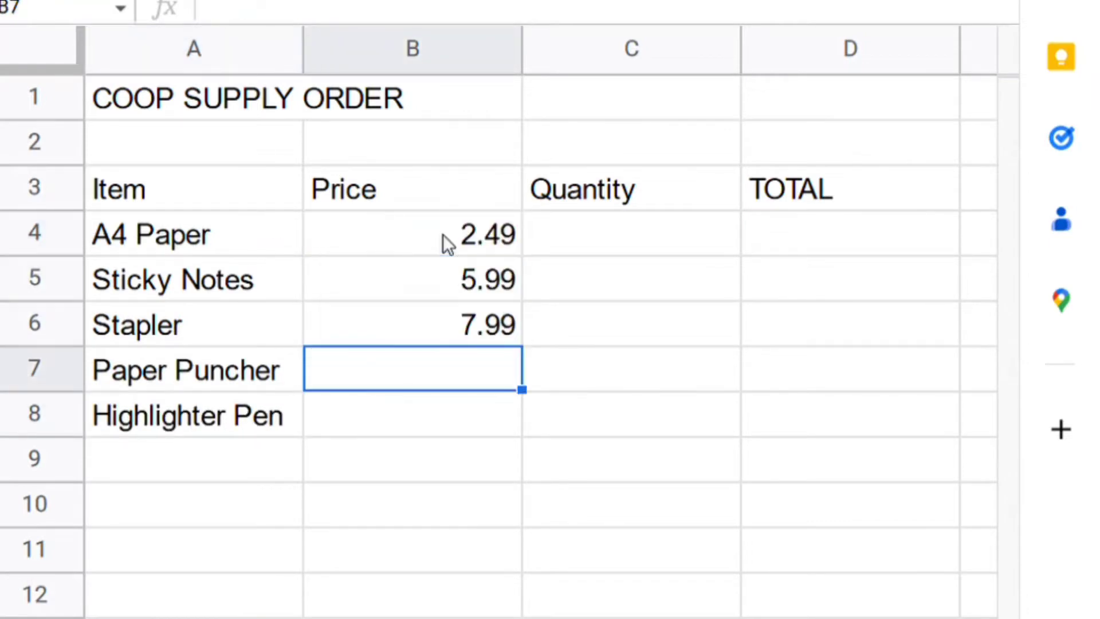
pyautogui.write('11.99')
pyautogui.press('Return')
pyautogui.write('1.99')
pyautogui.press('Return')
# Enter the quantities 20, 10, 5, 15 and 50 in cells C4 to C8
pyautogui.click(619, 214)
pyautogui.write('20')
pyautogui.press('Return')
pyautogui.write('10 5 1')
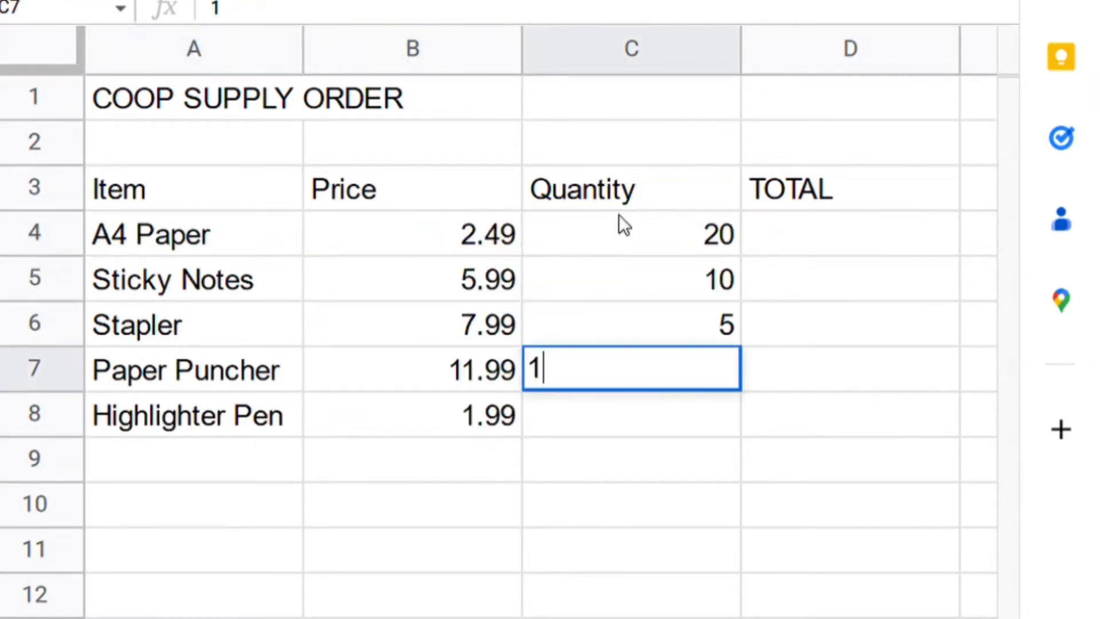
pyautogui.write('5 50')
pyautogui.press('Return')
pyautogui.click(840, 412)
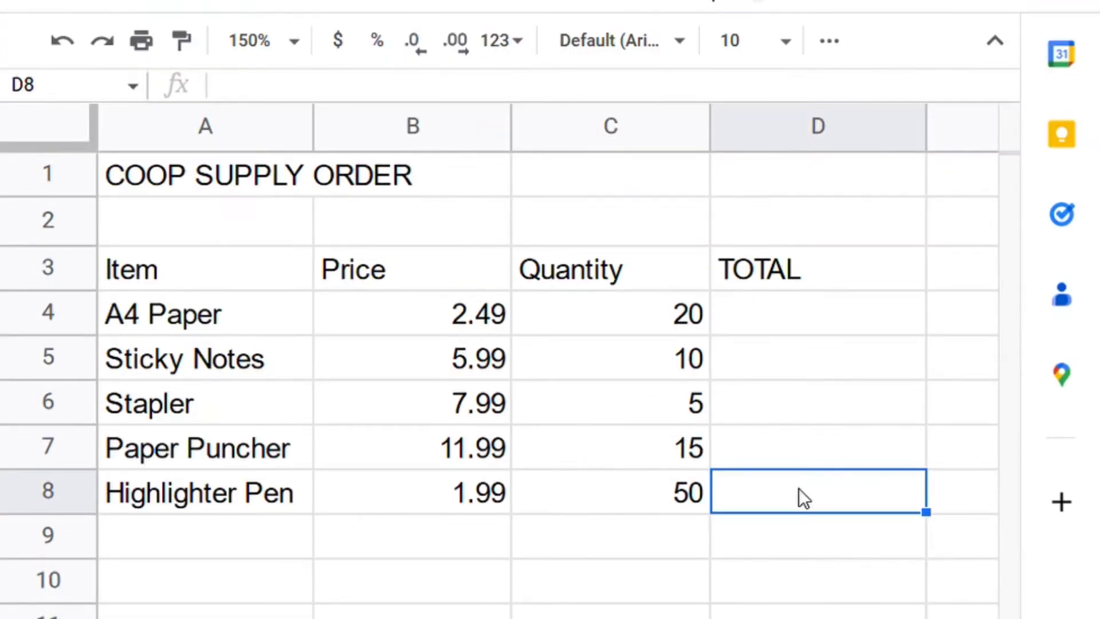
# Format the prices in B4:B8 with the custom currency Malaysian Ringgit (RM)
pyautogui.click(478, 326)
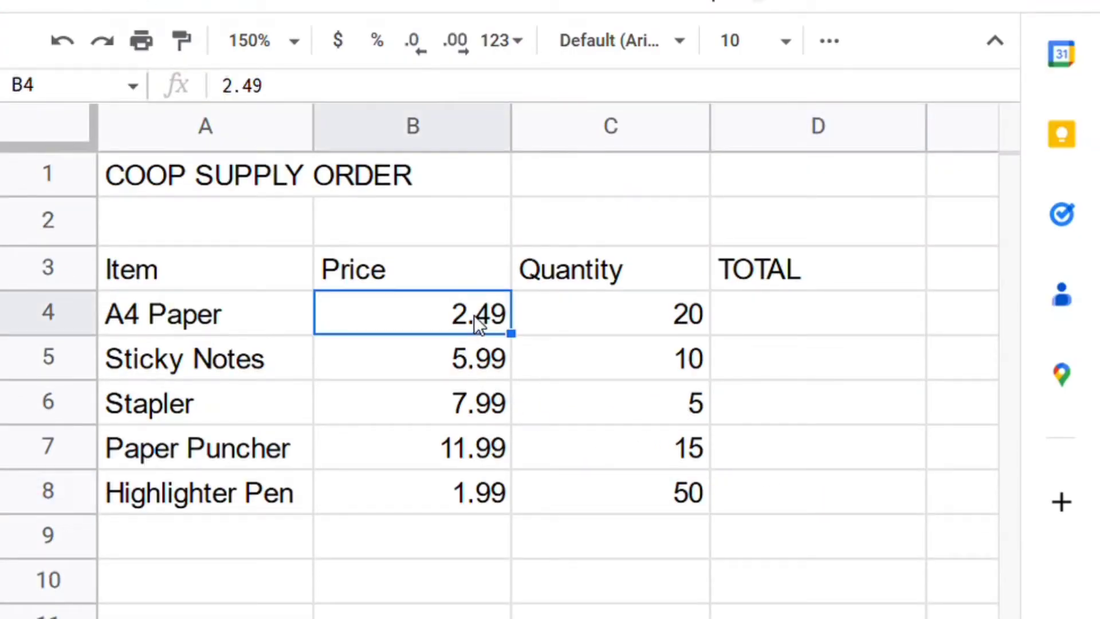
pyautogui.moveTo(473, 316); pyautogui.dragTo(474, 489)
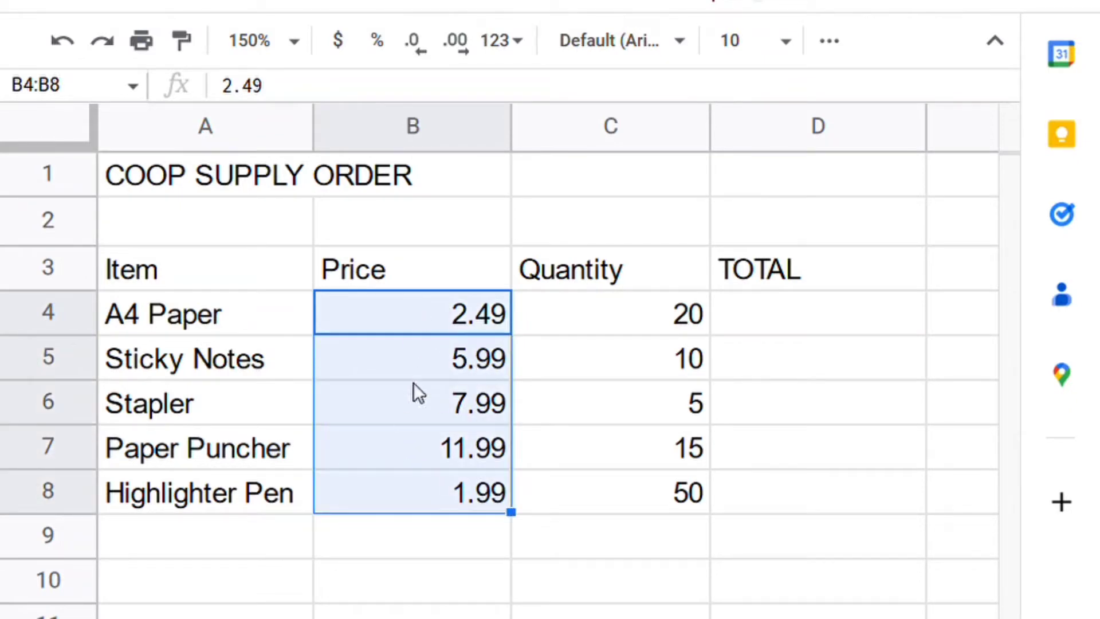
pyautogui.click(511, 45)
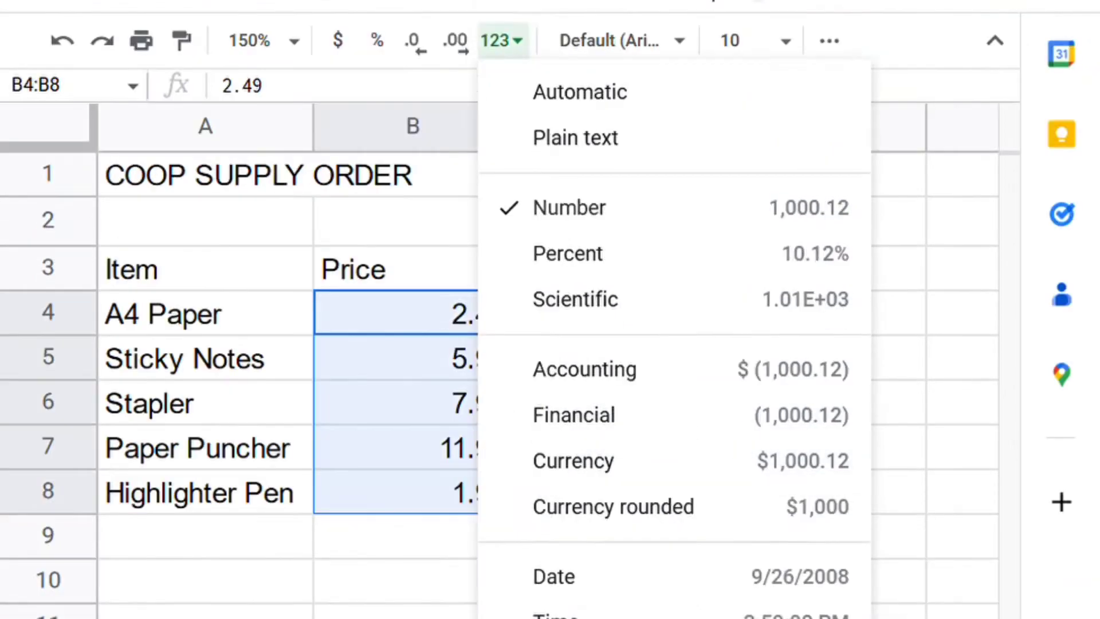
pyautogui.click(675, 508)
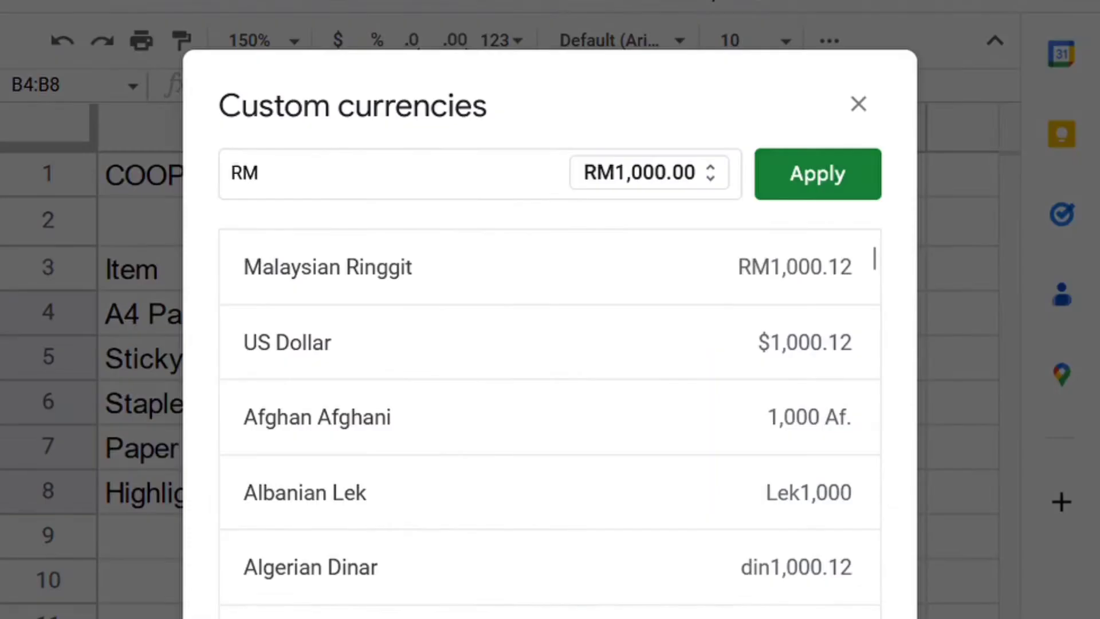
pyautogui.click(626, 261)
pyautogui.click(797, 175)
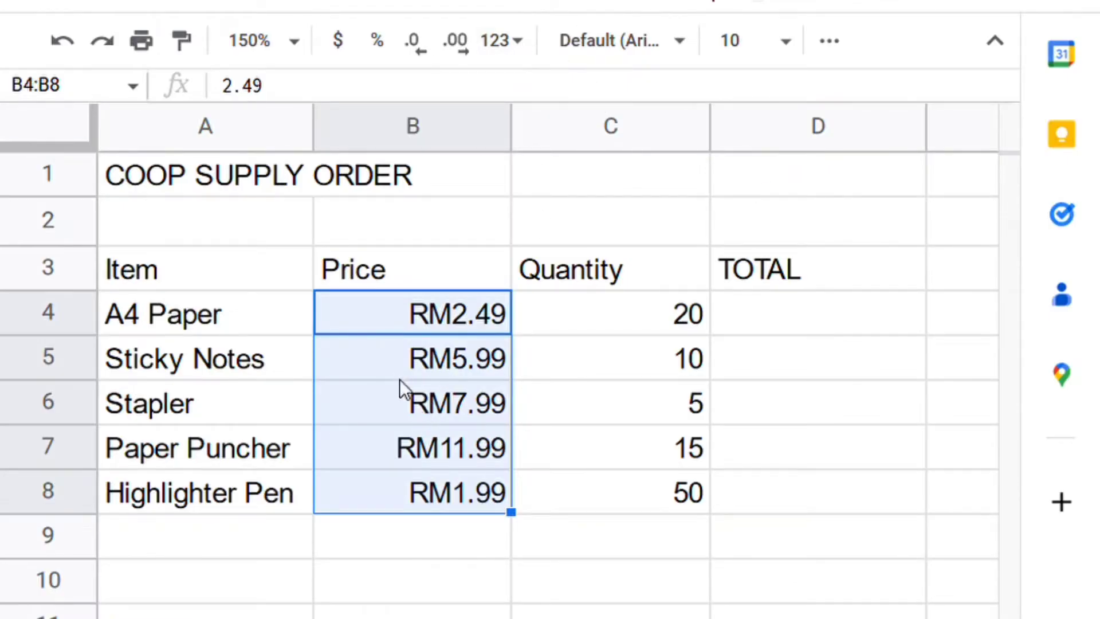
pyautogui.click(612, 596)
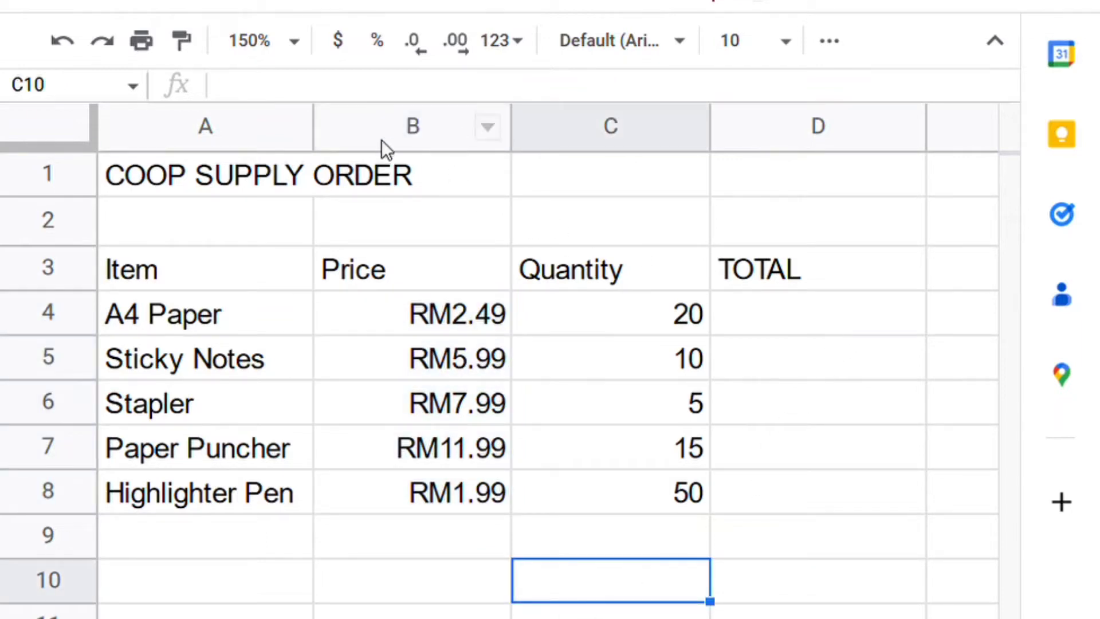
# Reduce the height of the empty row 2 and narrow columns B and C to fit their contents
pyautogui.moveTo(88, 244); pyautogui.dragTo(88, 214)
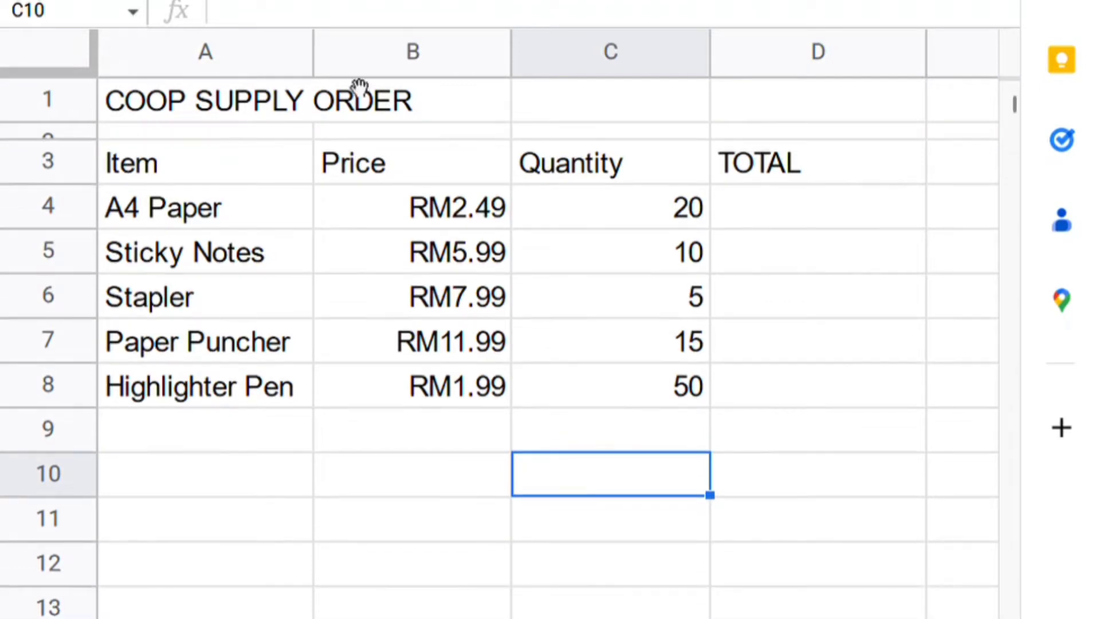
pyautogui.moveTo(514, 61); pyautogui.dragTo(456, 60)
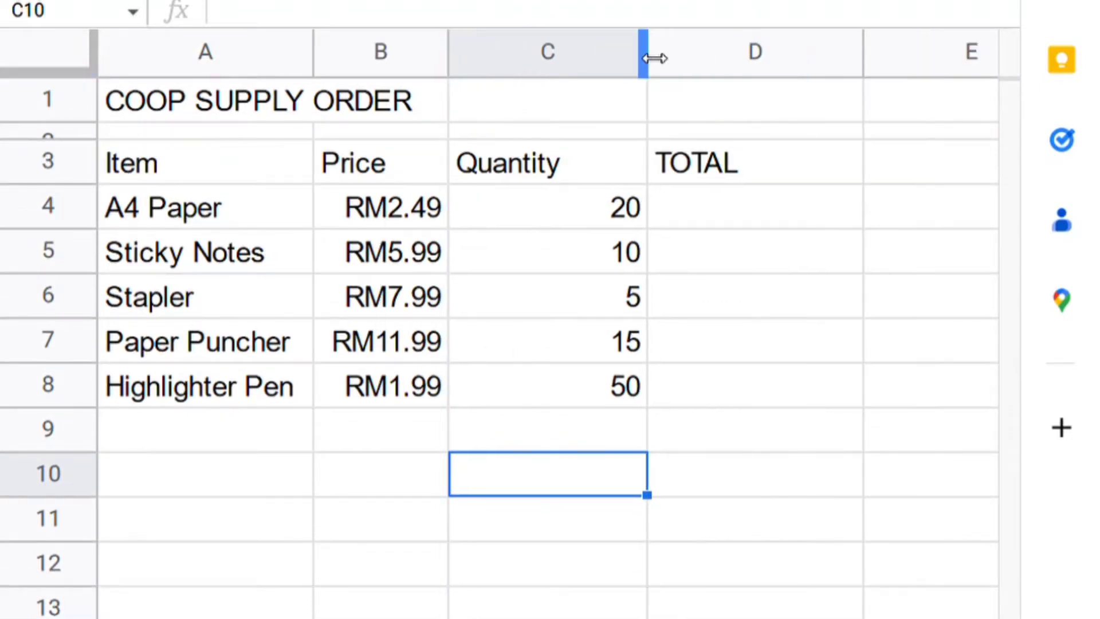
pyautogui.moveTo(649, 53); pyautogui.dragTo(593, 53)
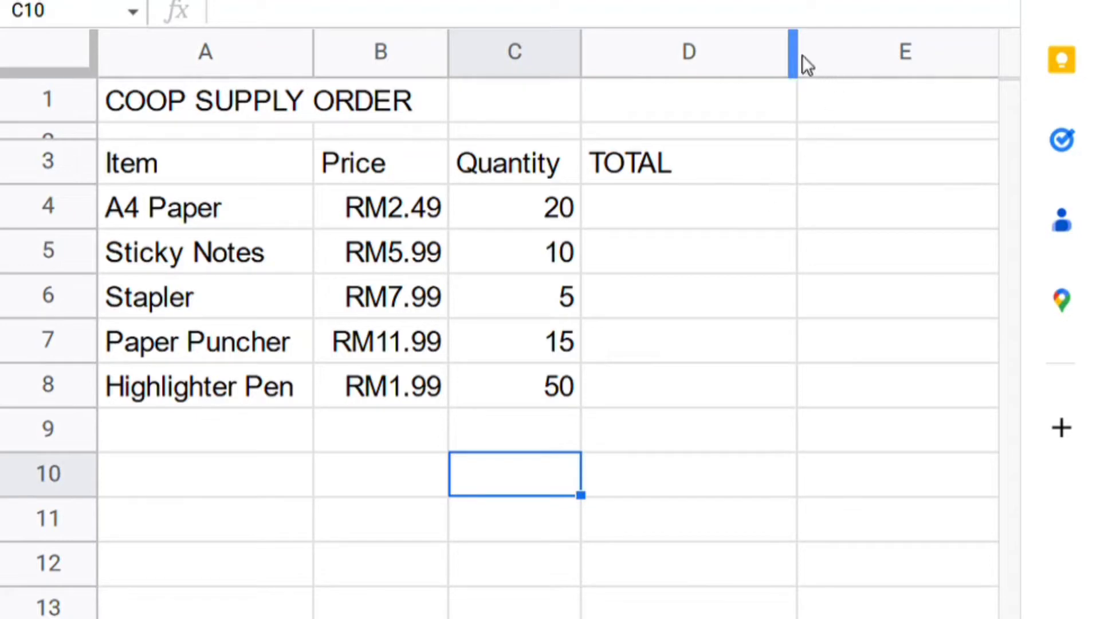
# Calculate the A4 Paper total in D4 with the formula =B4*C4 and fill it down to D8 for the other items
pyautogui.click(729, 217)
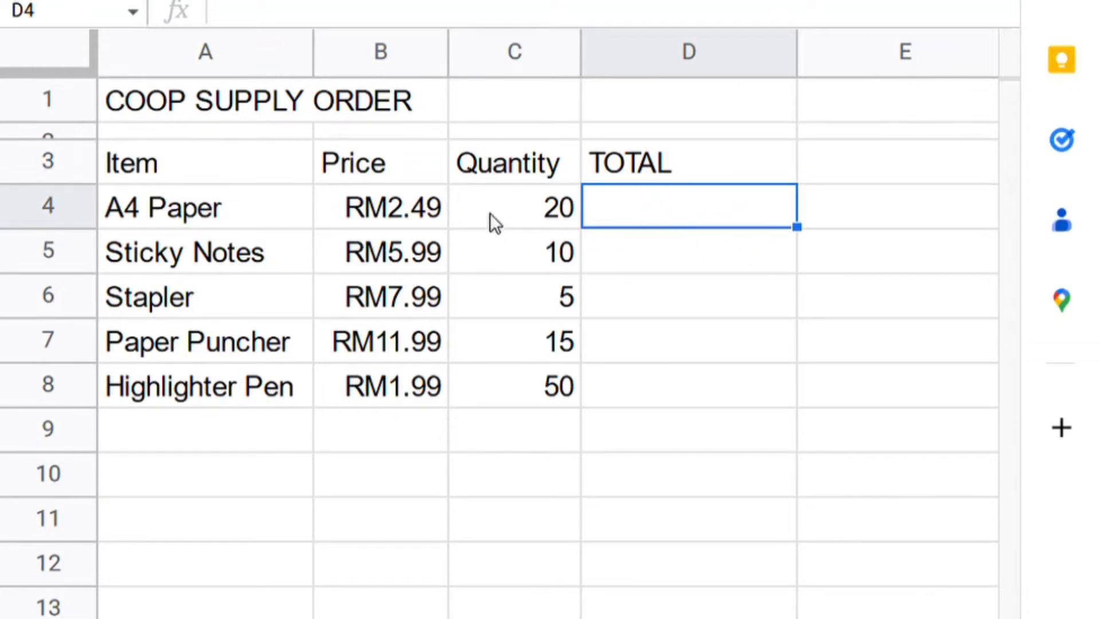
pyautogui.click(397, 209)
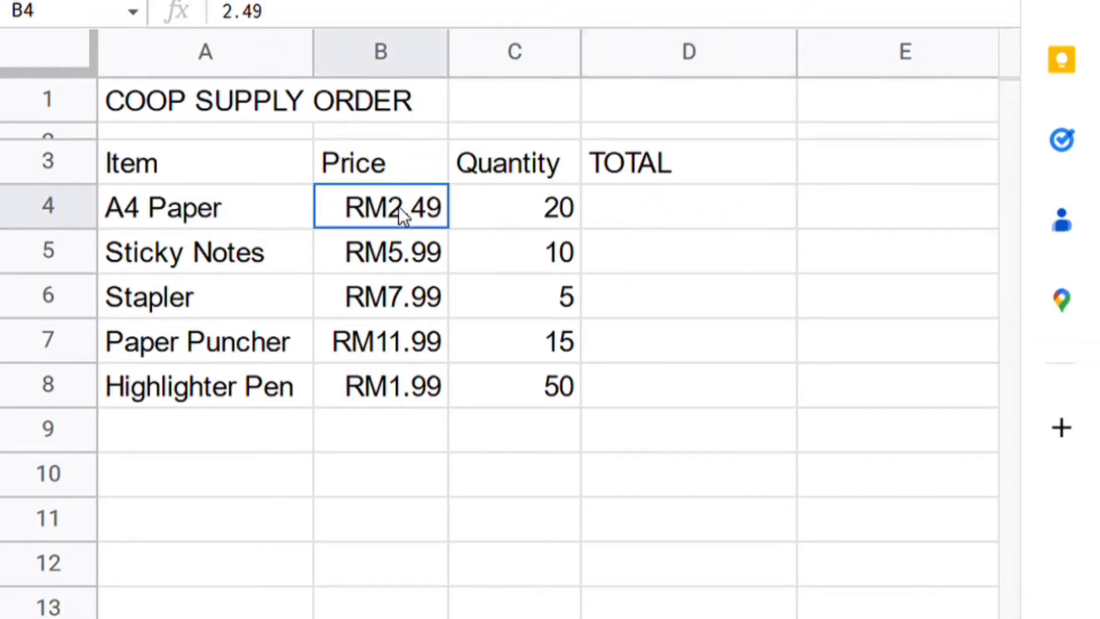
pyautogui.click(497, 215)
pyautogui.click(640, 211)
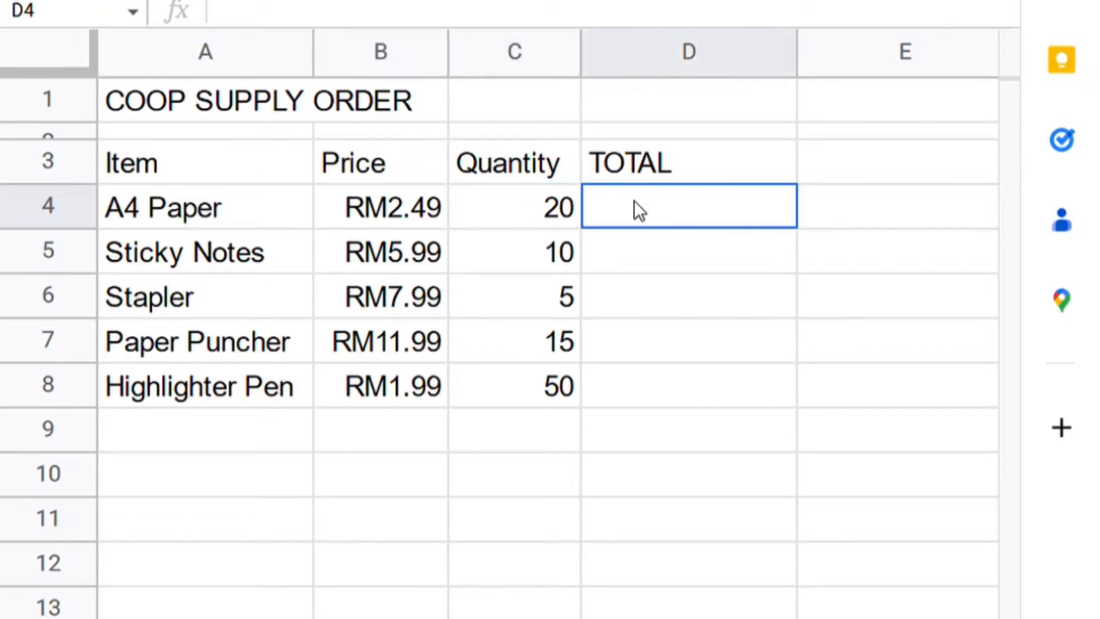
pyautogui.write('=')
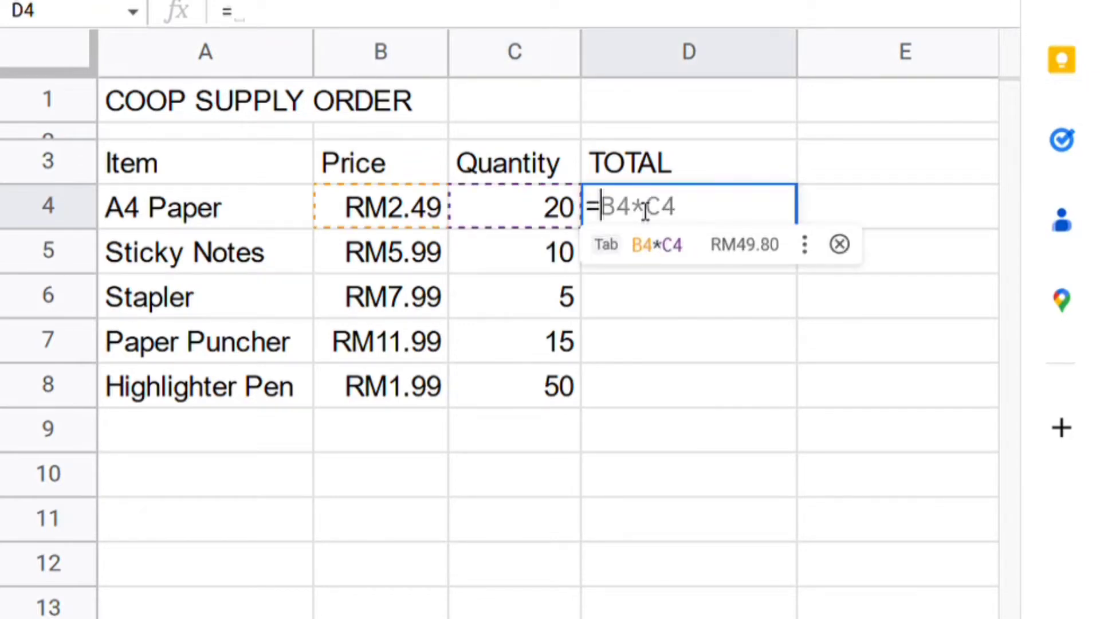
pyautogui.write('B4')
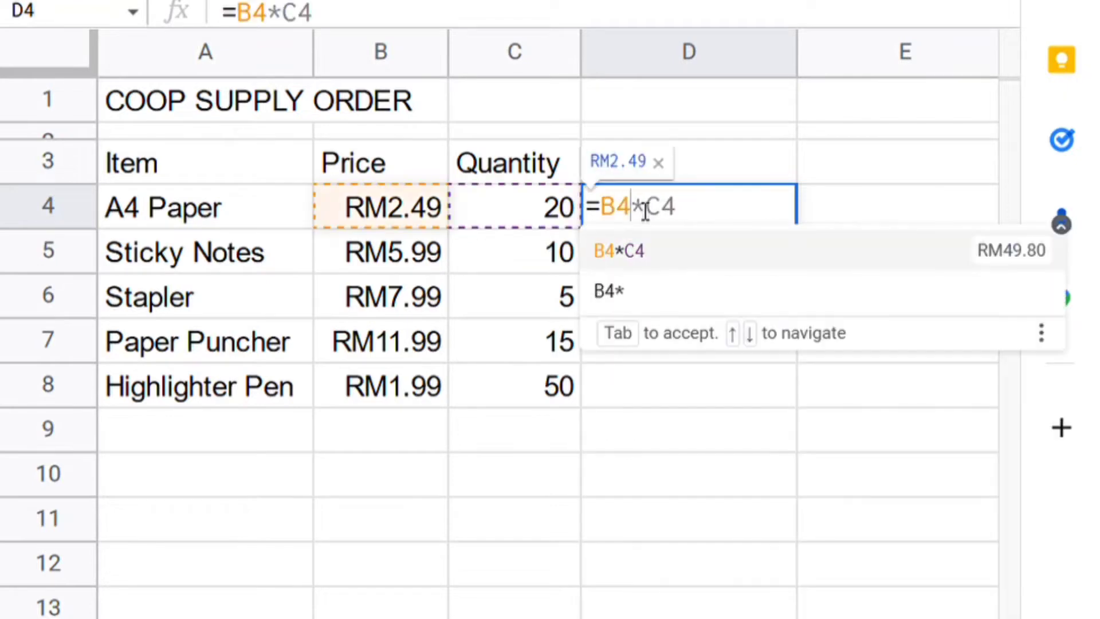
pyautogui.write('*C4')
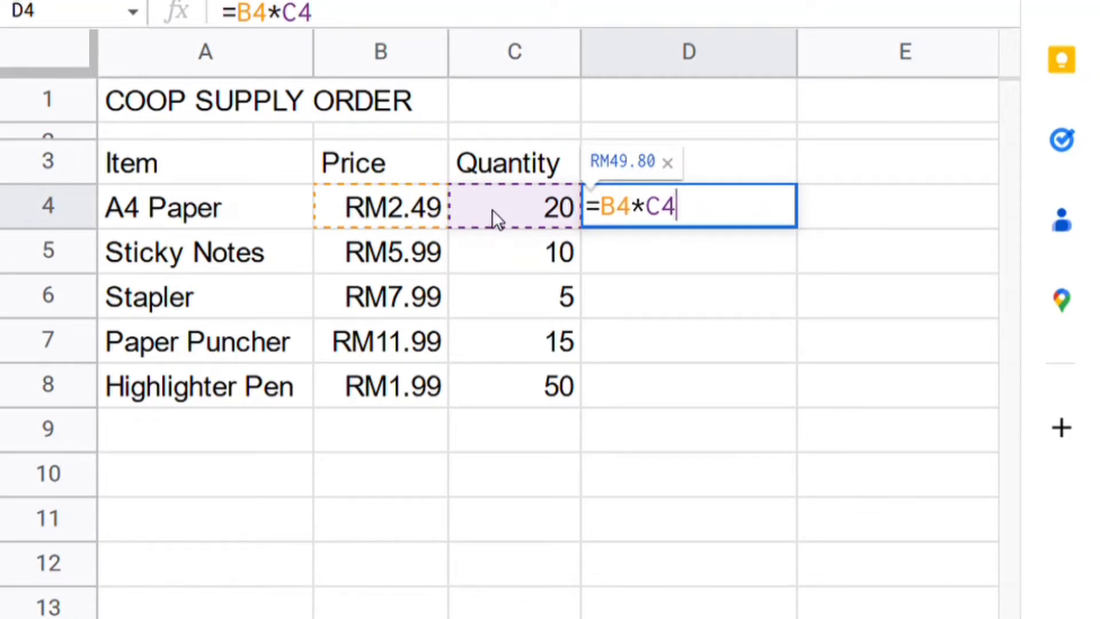
pyautogui.press('Return')
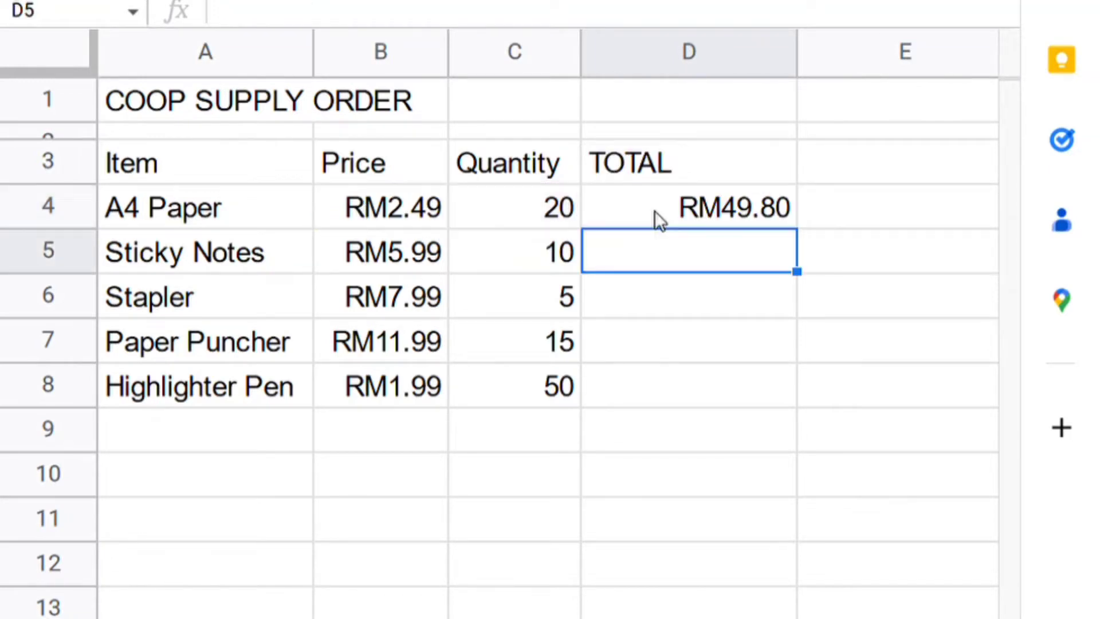
pyautogui.click(668, 212)
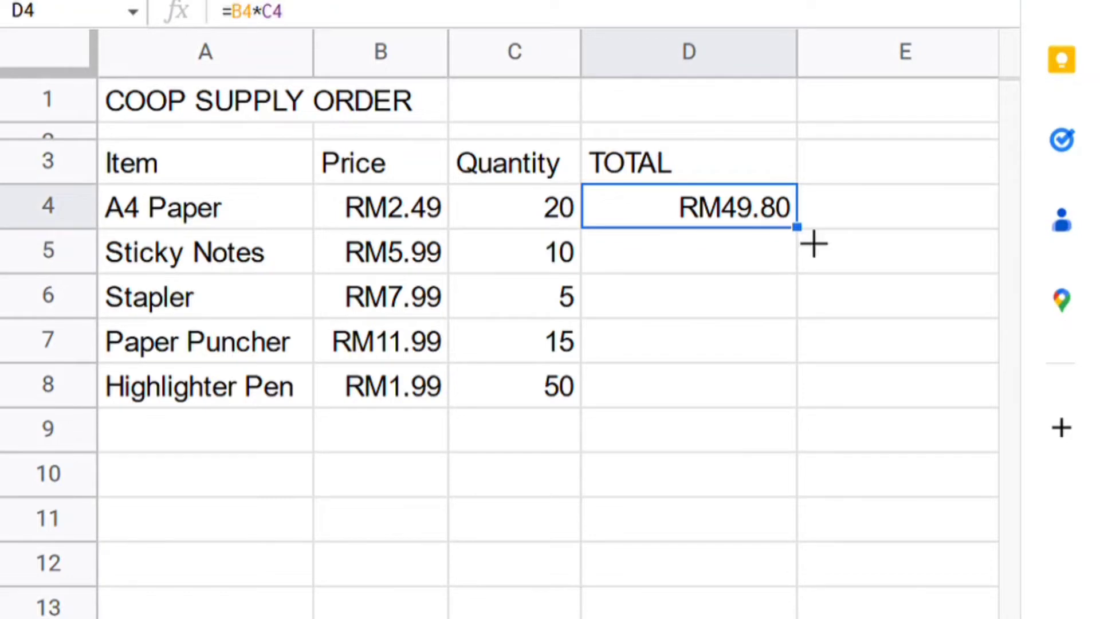
pyautogui.moveTo(817, 244); pyautogui.dragTo(791, 390)
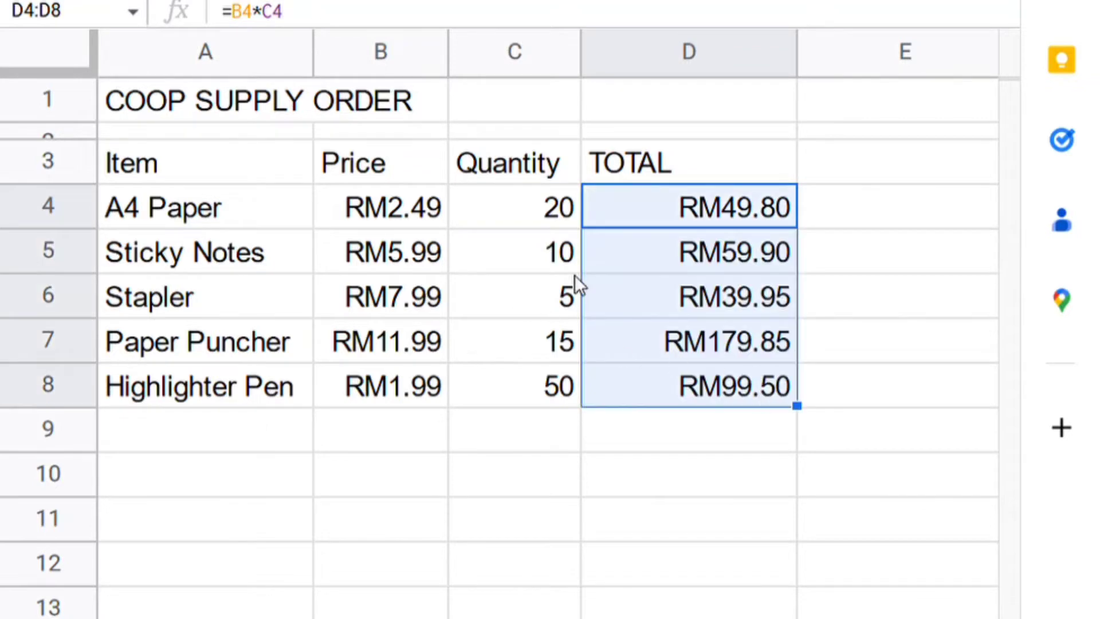
# Check the filled formulas in D5 to D8 against the price and quantity cells they multiply
pyautogui.click(720, 255)
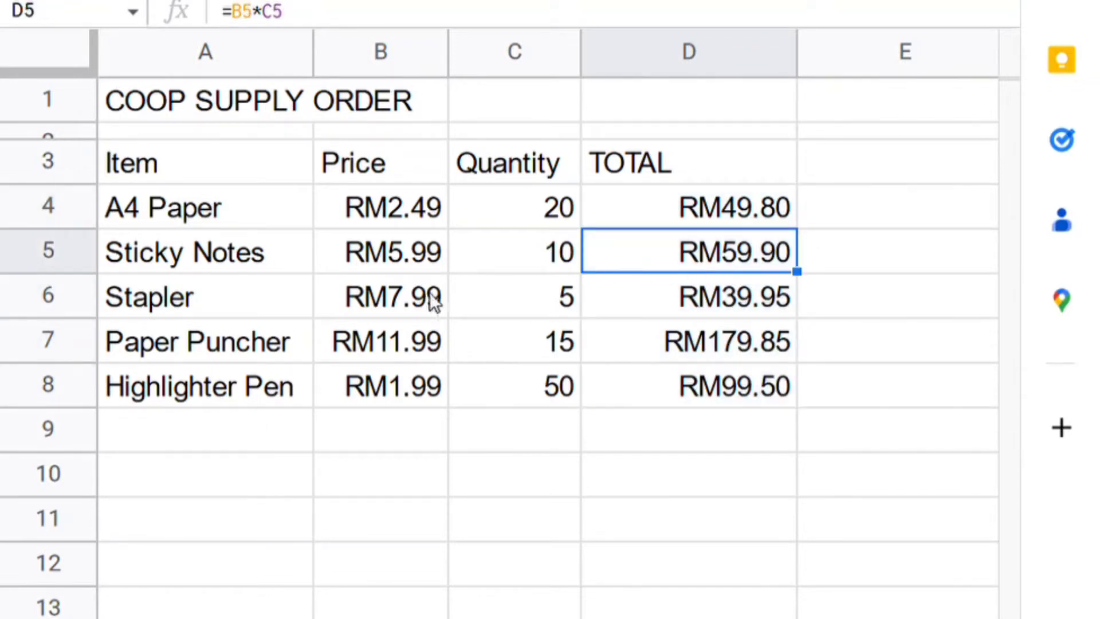
pyautogui.click(426, 259)
pyautogui.click(498, 254)
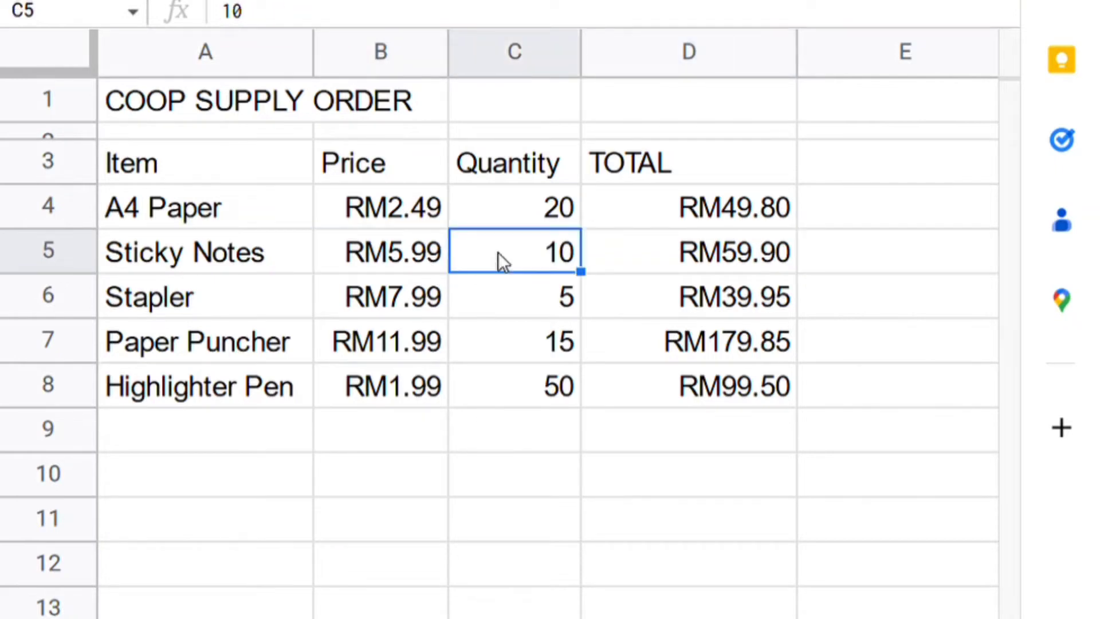
pyautogui.click(644, 305)
pyautogui.click(420, 310)
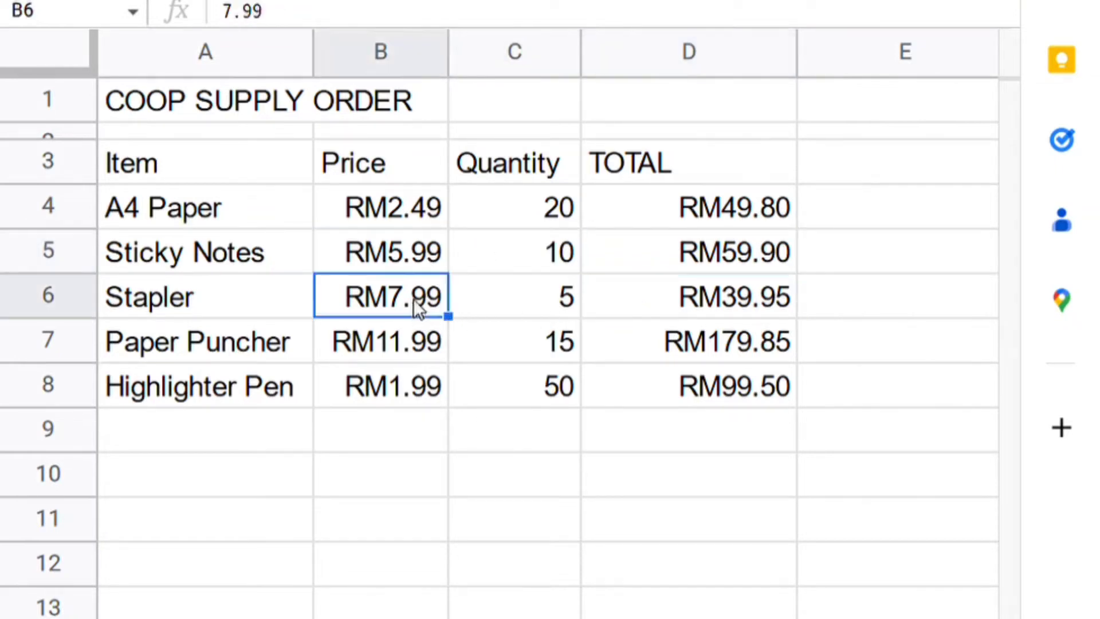
pyautogui.click(504, 292)
pyautogui.click(641, 341)
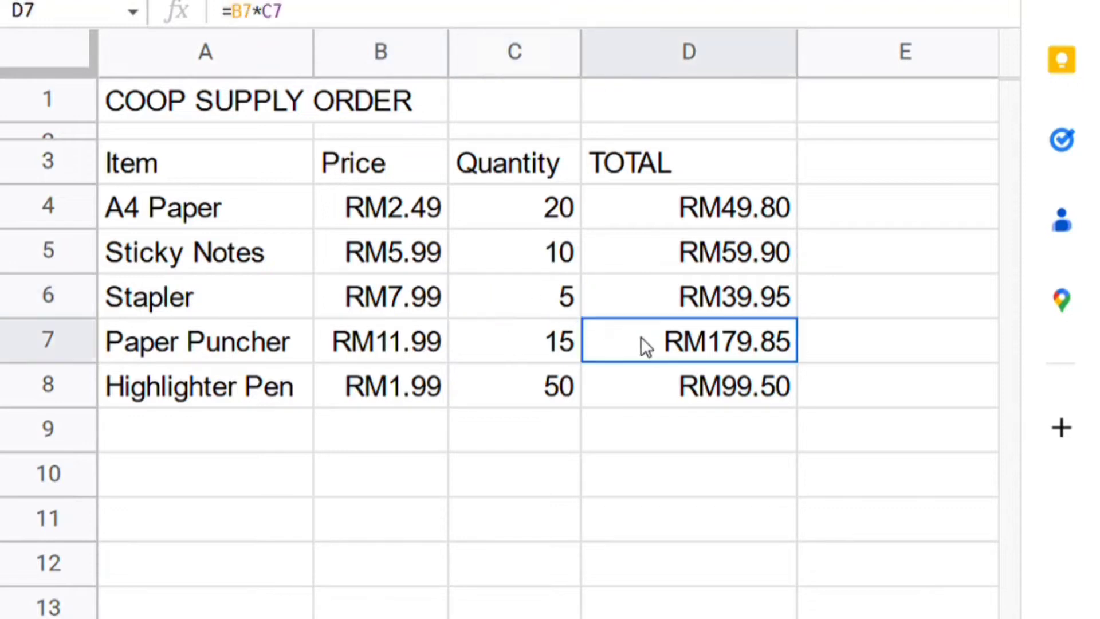
pyautogui.click(670, 387)
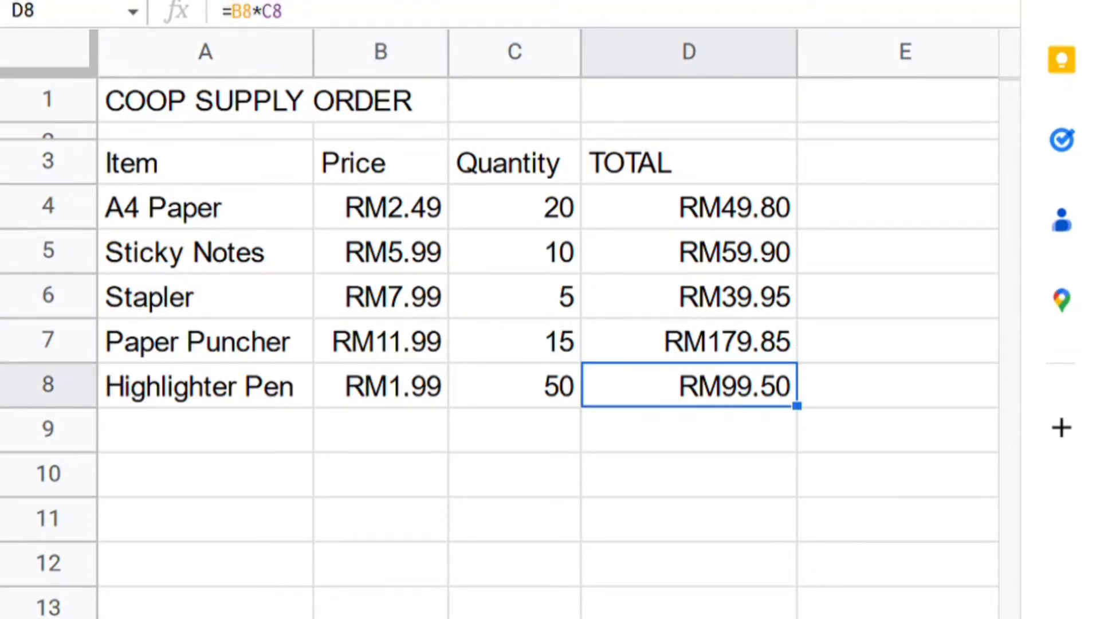
# Enter 1 in the empty cell F3, try filling it down to F9, and undo the fill
pyautogui.hscroll(5, 550, 344)
pyautogui.click(403, 172)
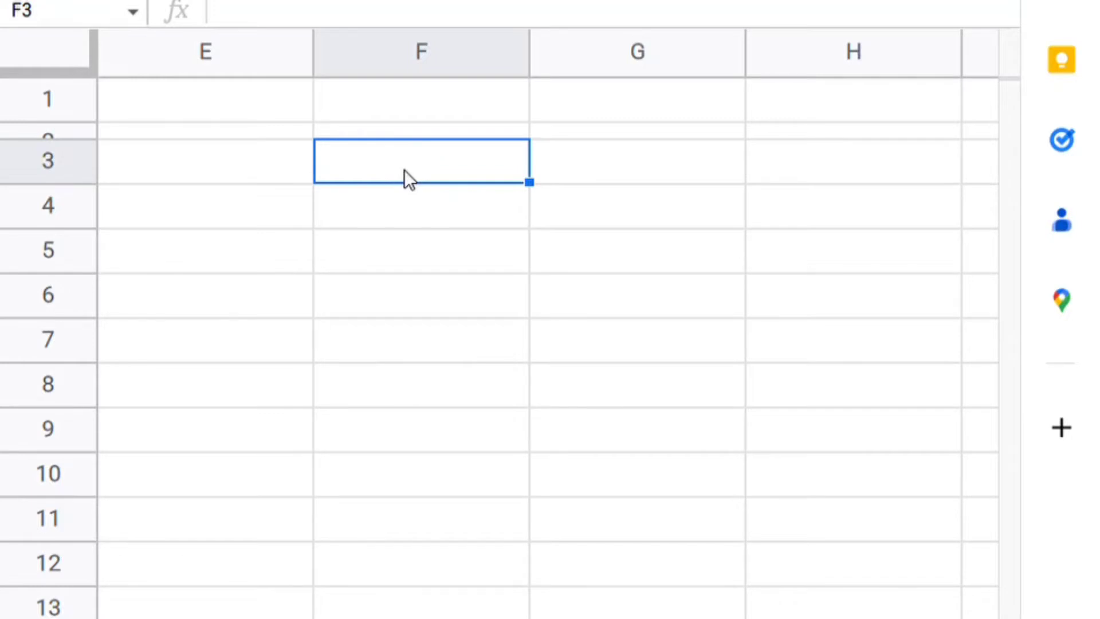
pyautogui.write('1')
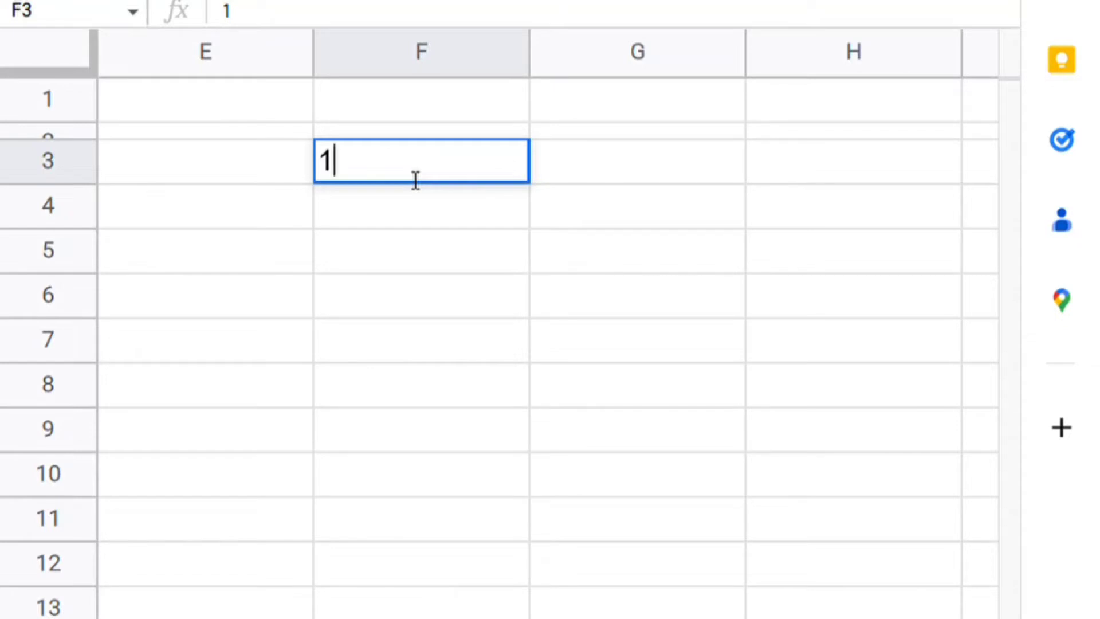
pyautogui.click(635, 214)
pyautogui.click(469, 175)
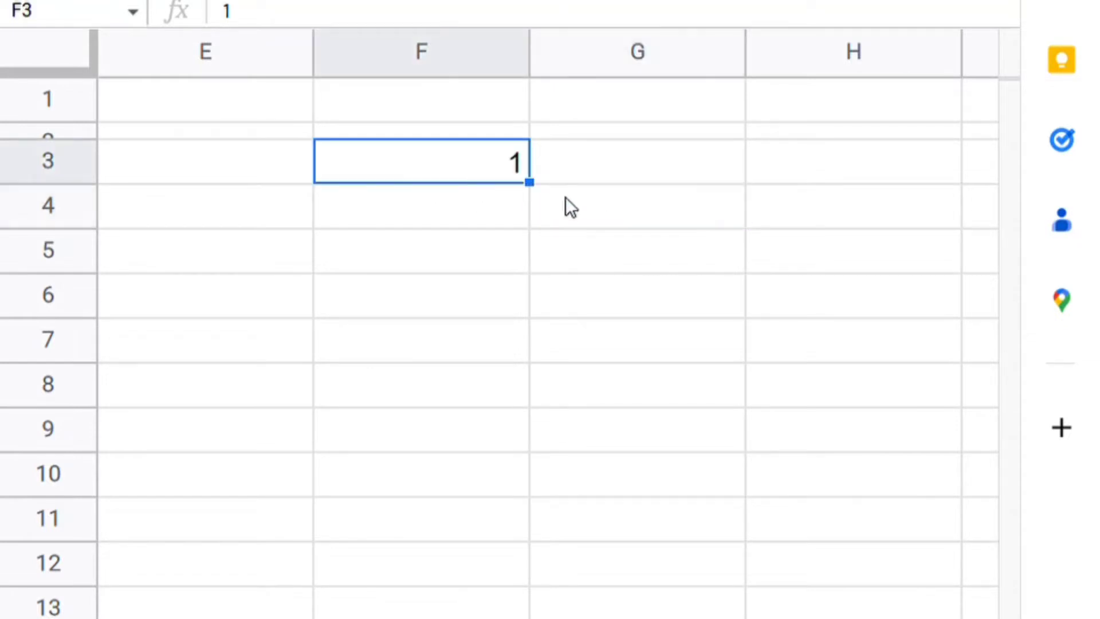
pyautogui.moveTo(549, 199); pyautogui.dragTo(523, 414)
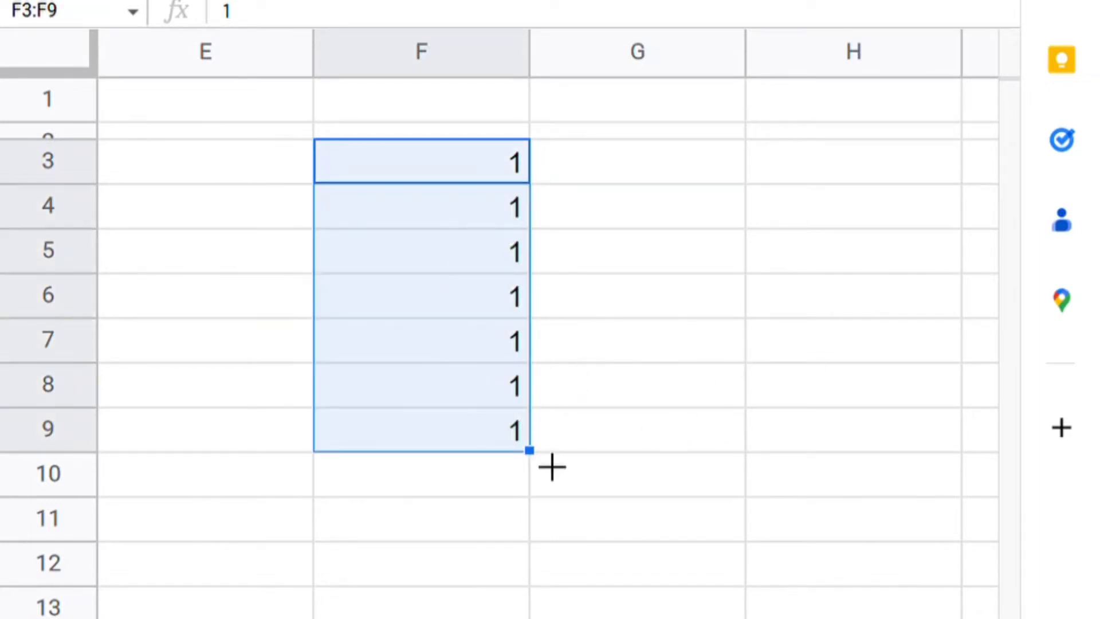
pyautogui.hotkey('ctrl', 'z')
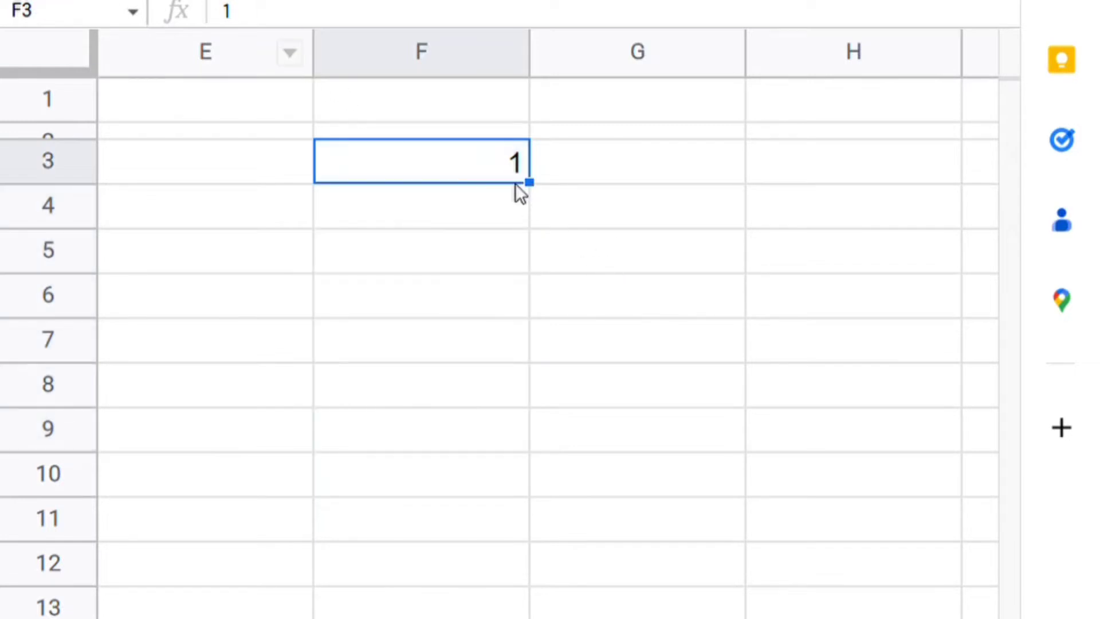
# Build a number series in F4:F10 by moving the 1 to F4, entering 2 in F5 and filling both down
pyautogui.moveTo(516, 184)
pyautogui.mouseDown()
pyautogui.moveTo(533, 204)
pyautogui.moveTo(517, 203)
pyautogui.mouseUp()
pyautogui.click(497, 255)
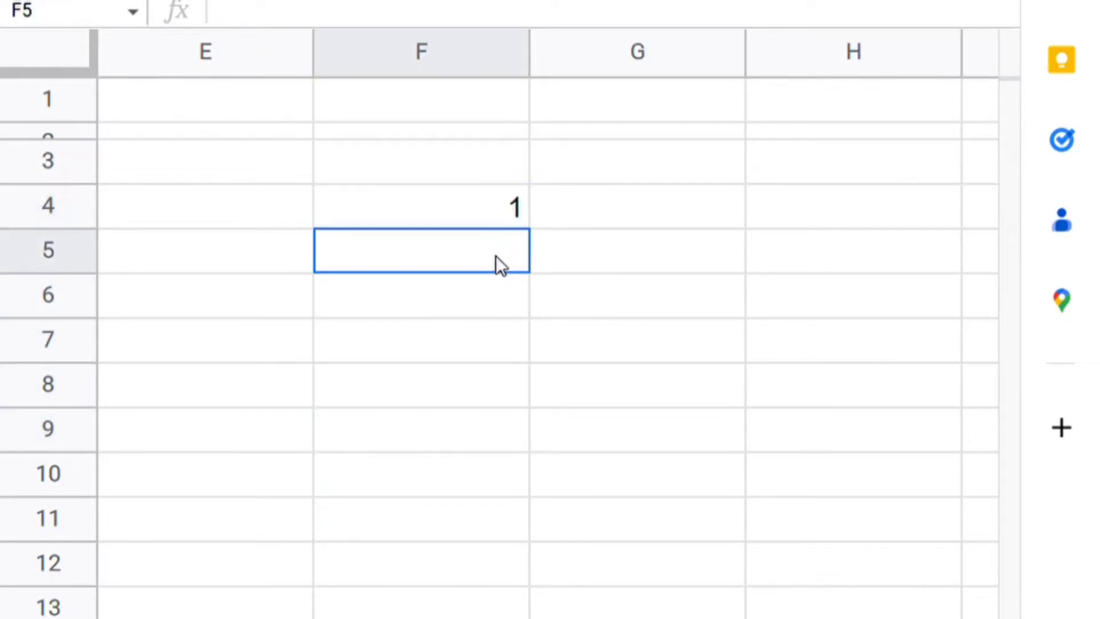
pyautogui.write('2')
pyautogui.click(583, 243)
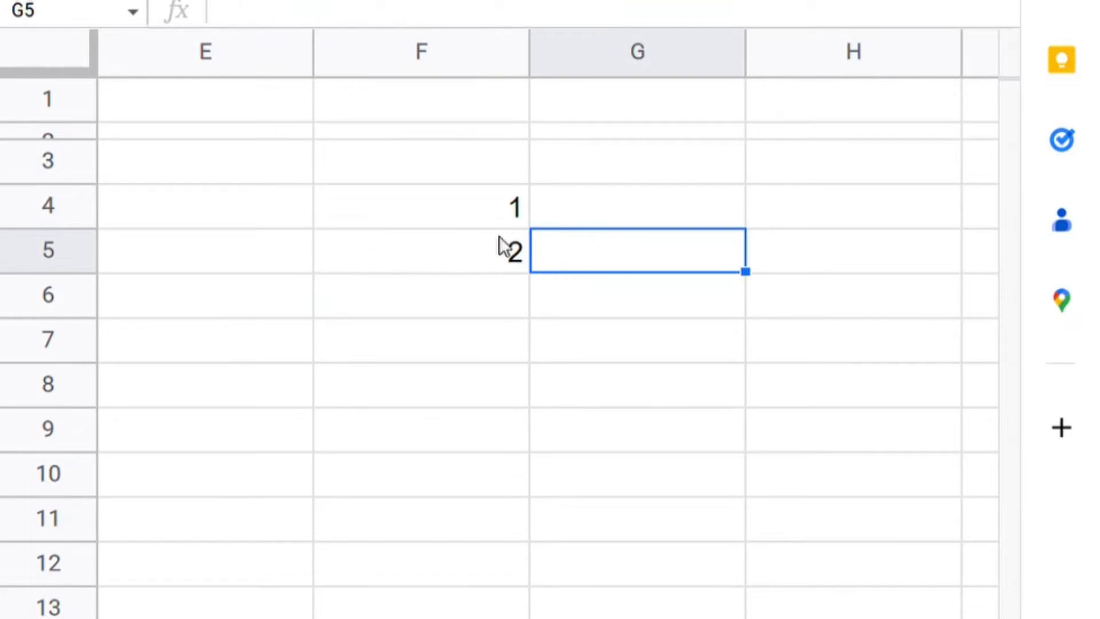
pyautogui.moveTo(476, 200); pyautogui.dragTo(490, 252)
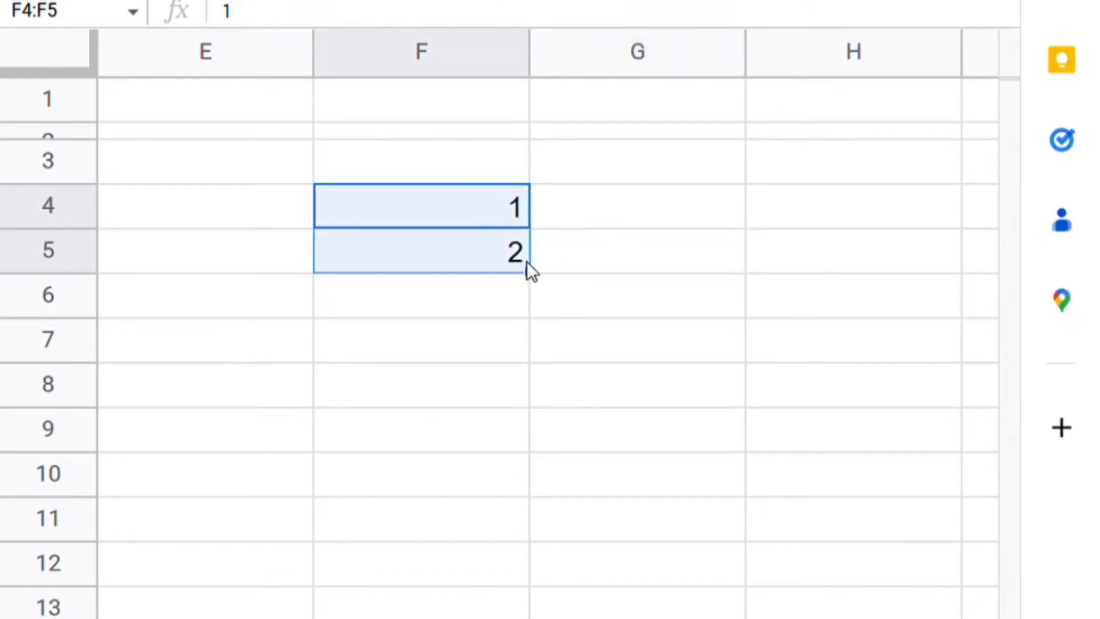
pyautogui.moveTo(548, 285); pyautogui.dragTo(516, 485)
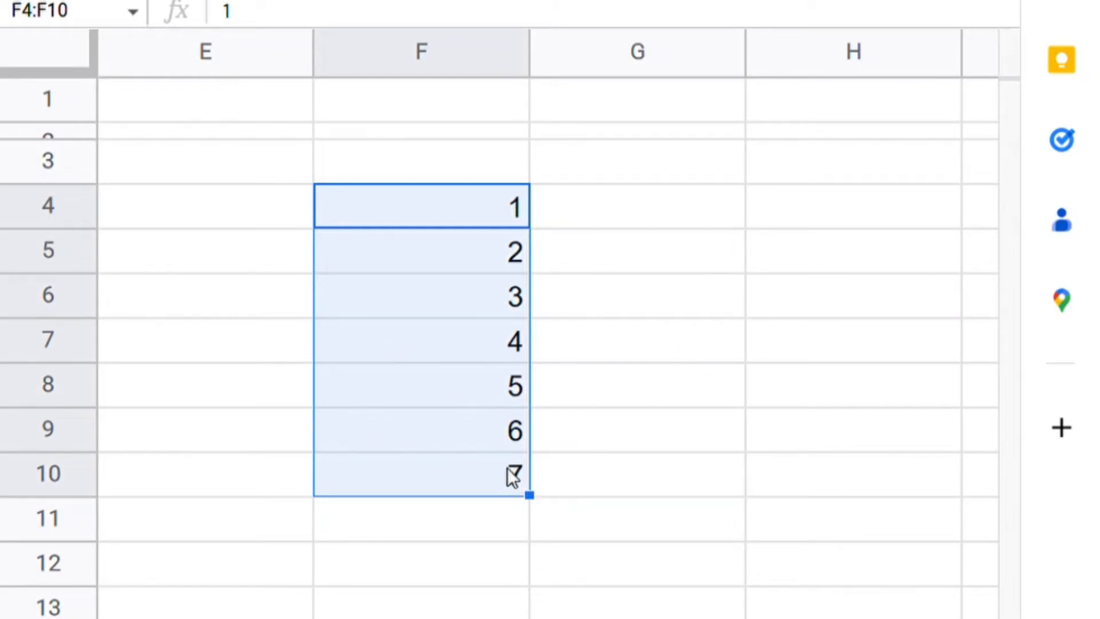
# Clear the practice number series from F4:F10 and return to the Highlighter Pen total in D8
pyautogui.press('Delete')
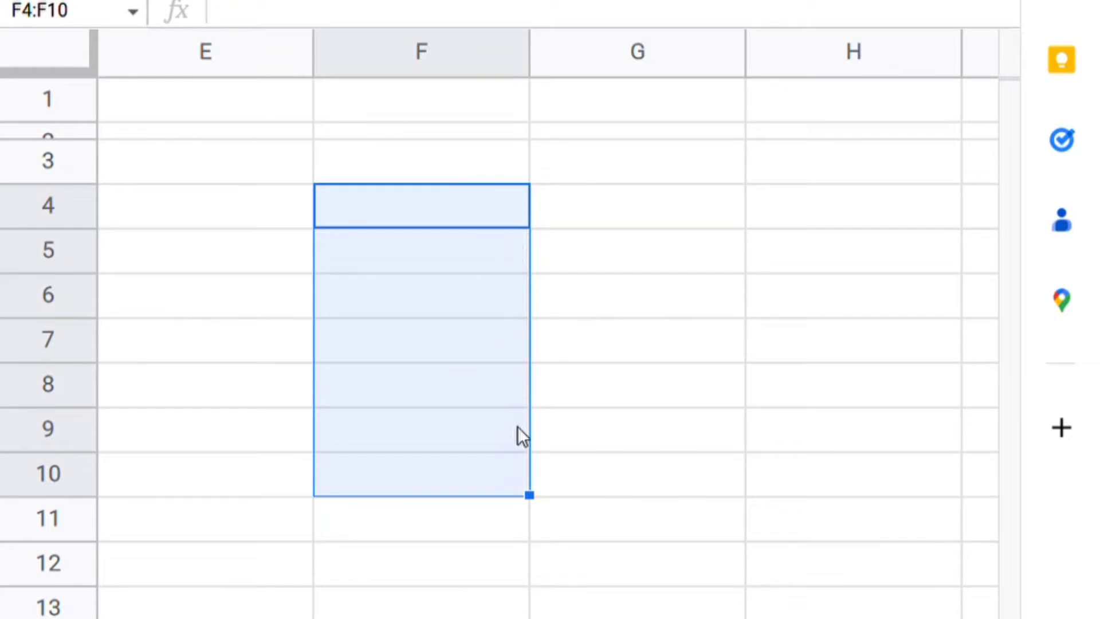
pyautogui.click(799, 611)
pyautogui.hscroll(-4, 551, 321)
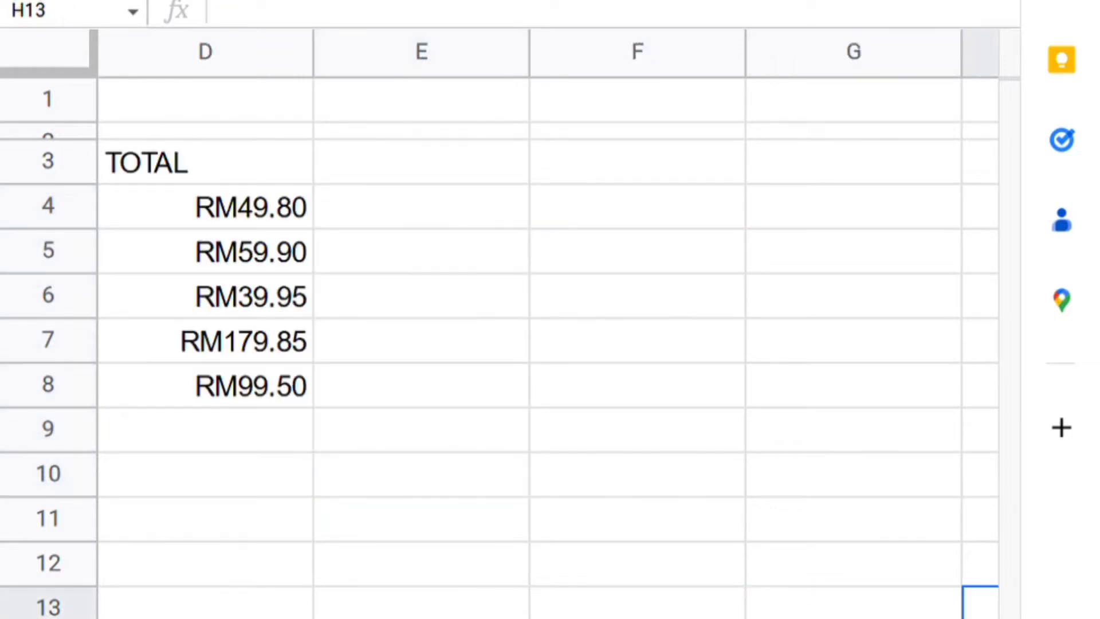
pyautogui.click(685, 387)
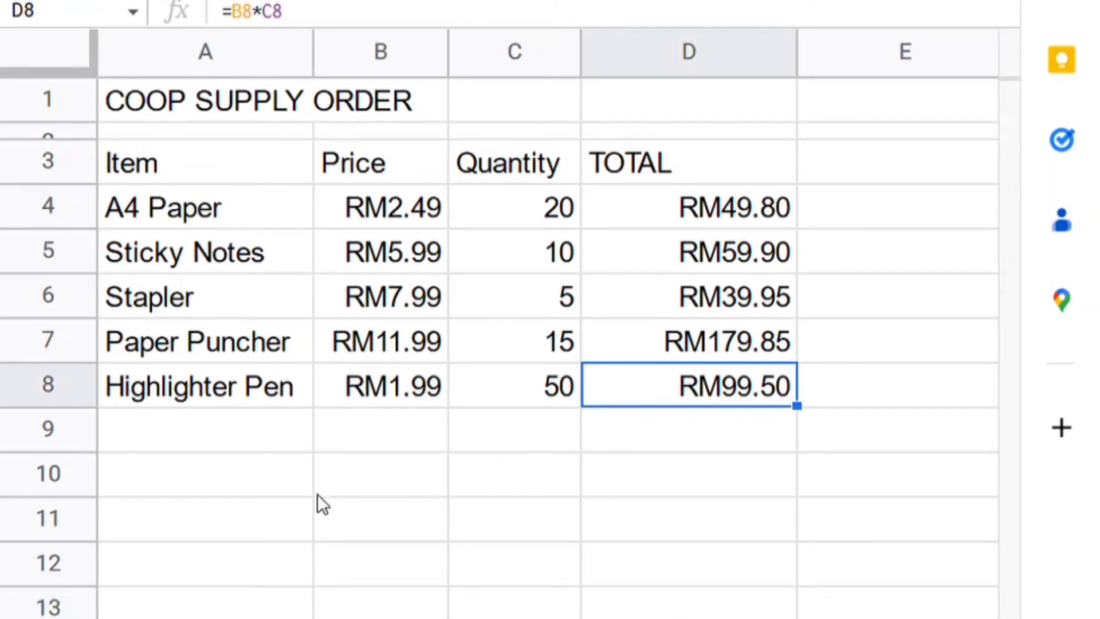
# Enter the label TOTAL COST OF ORDER in cell A10
pyautogui.click(227, 468)
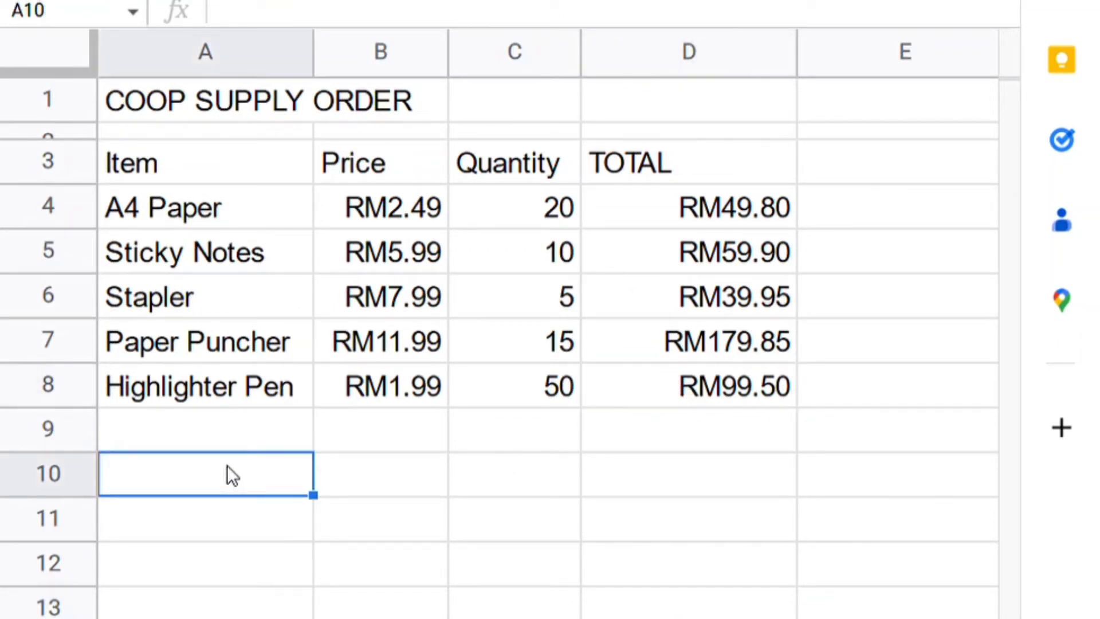
pyautogui.write('TOTAL COS')
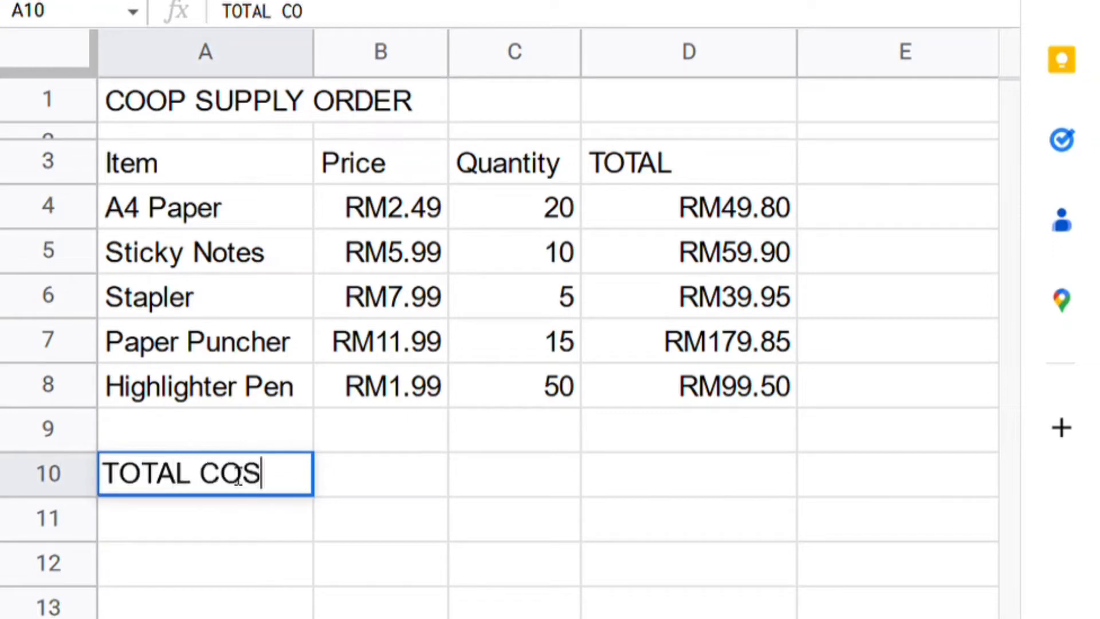
pyautogui.write('T OF ORDER')
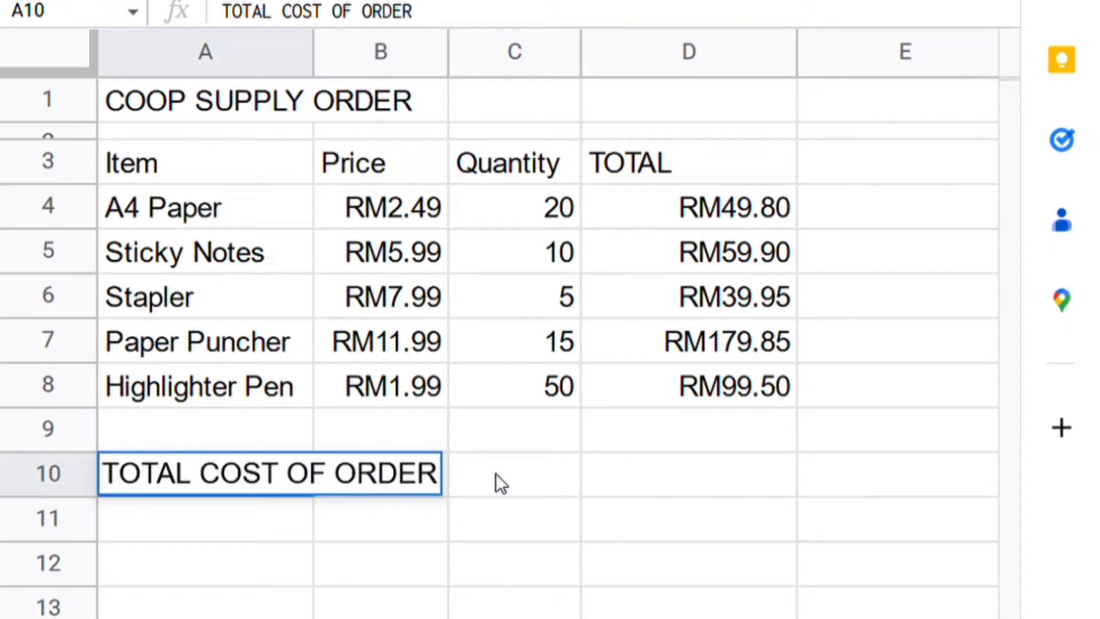
pyautogui.click(640, 464)
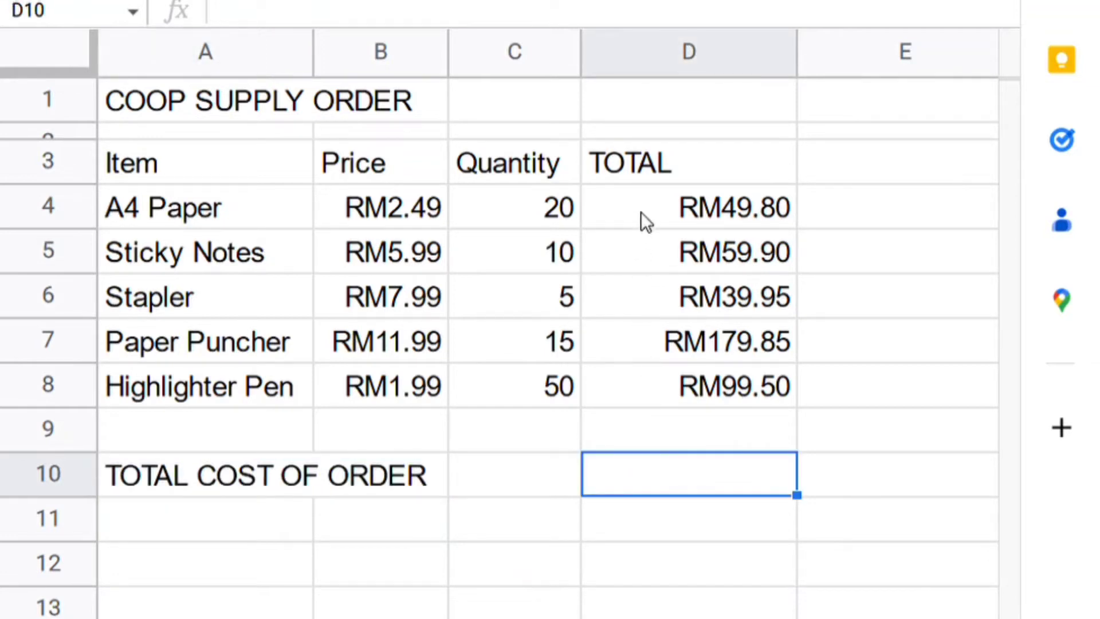
# Add up the five item totals in cell D10 with the formula =D4+D5+D6+D7+D8
pyautogui.moveTo(640, 211); pyautogui.dragTo(669, 383)
pyautogui.click(669, 473)
pyautogui.write('=')
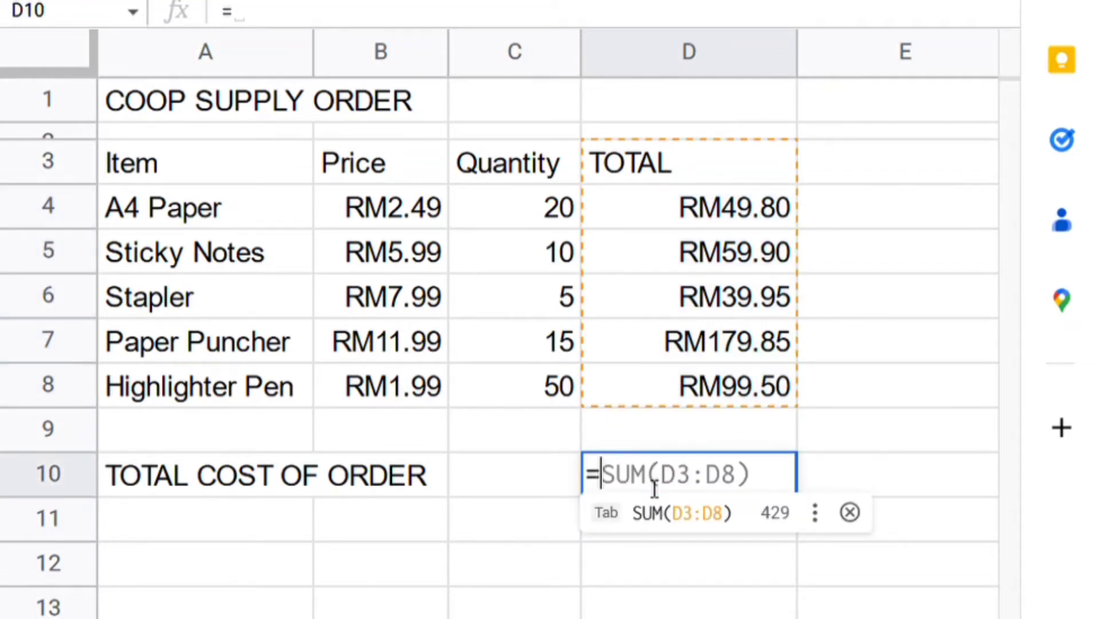
pyautogui.write('D4')
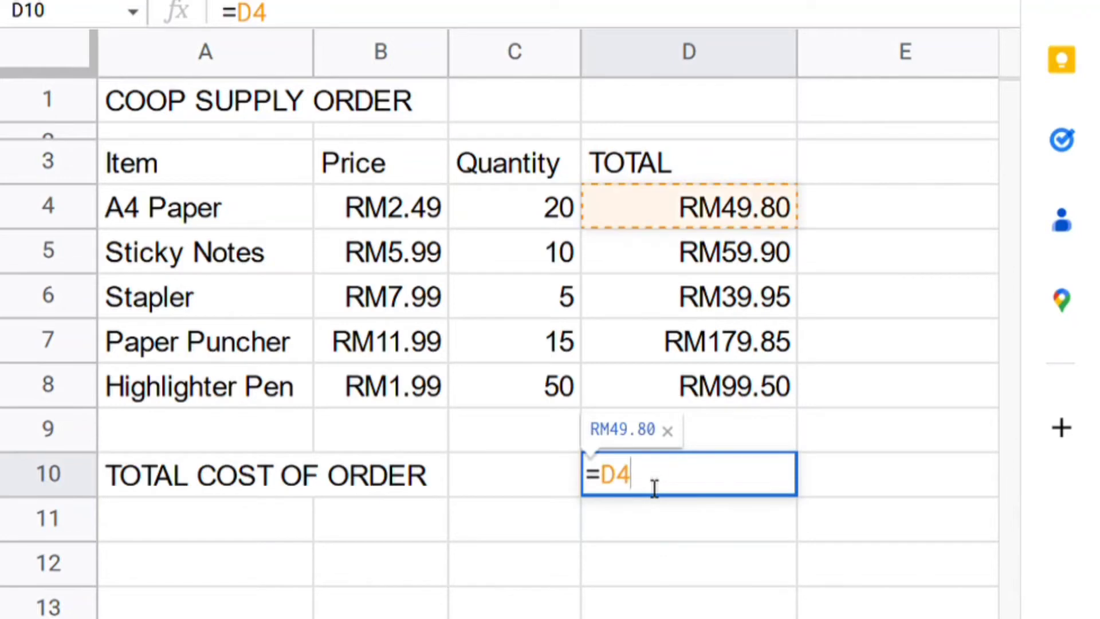
pyautogui.write('+')
pyautogui.write('5')
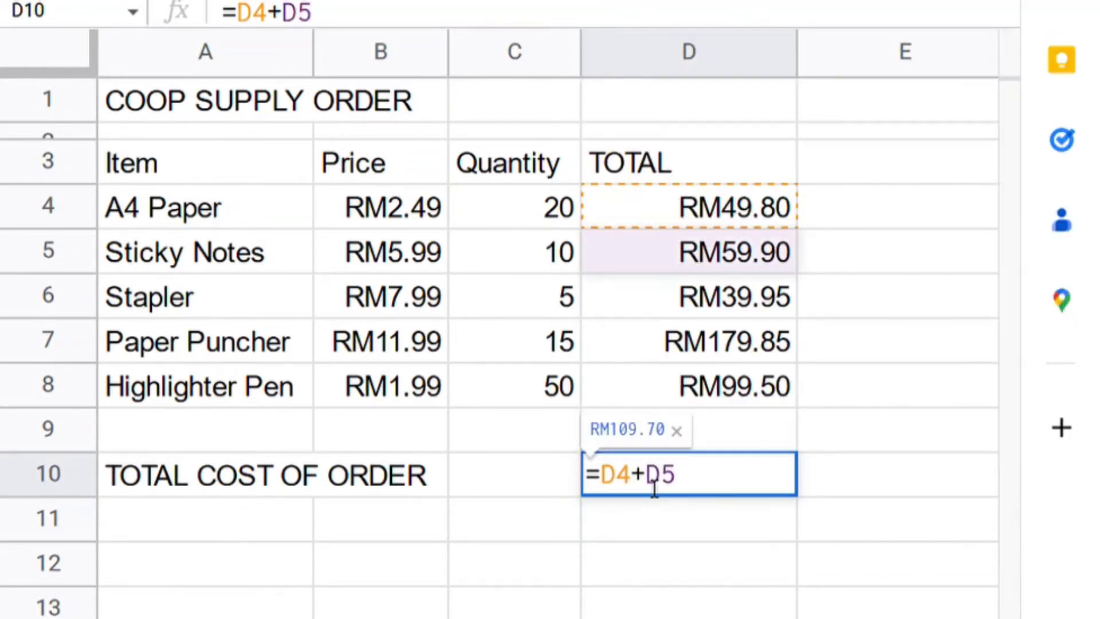
pyautogui.write('+D6+')
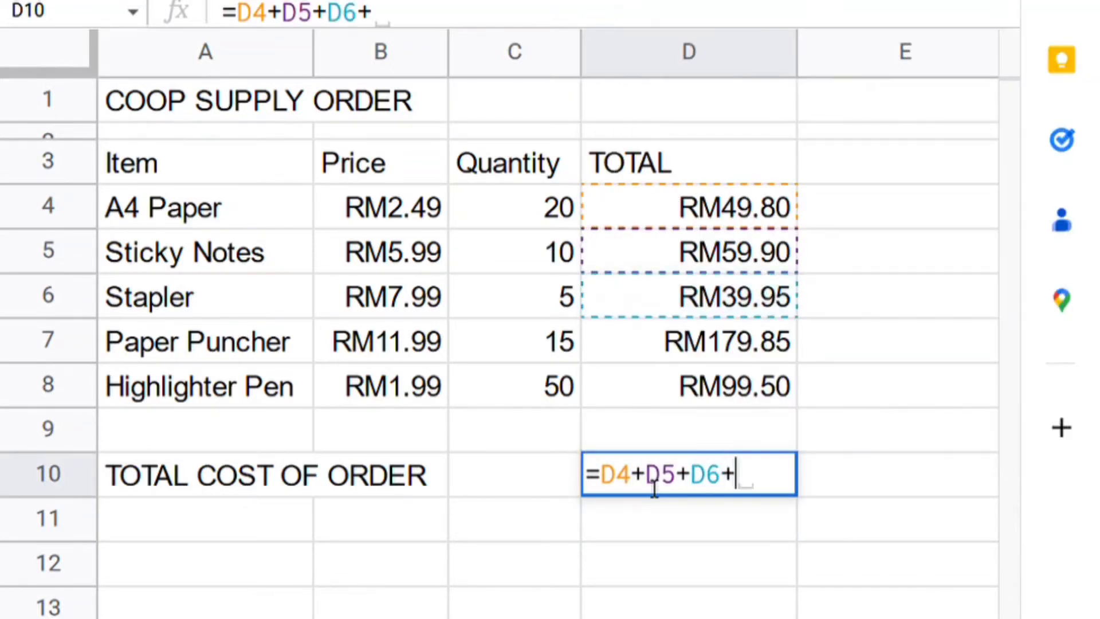
pyautogui.write('D7+D8')
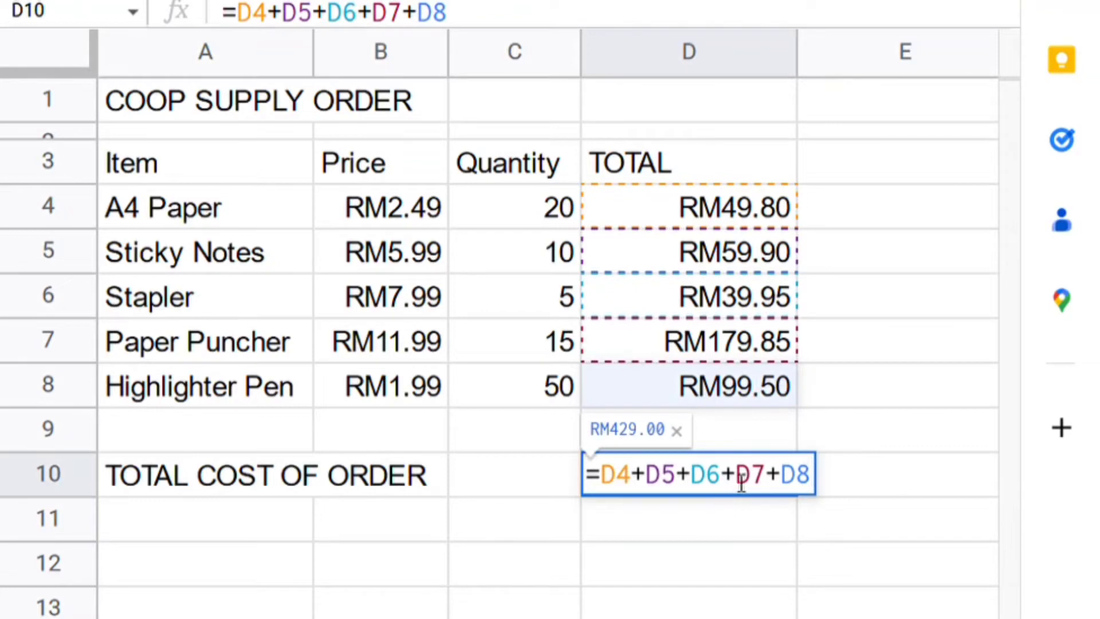
pyautogui.press('Return')
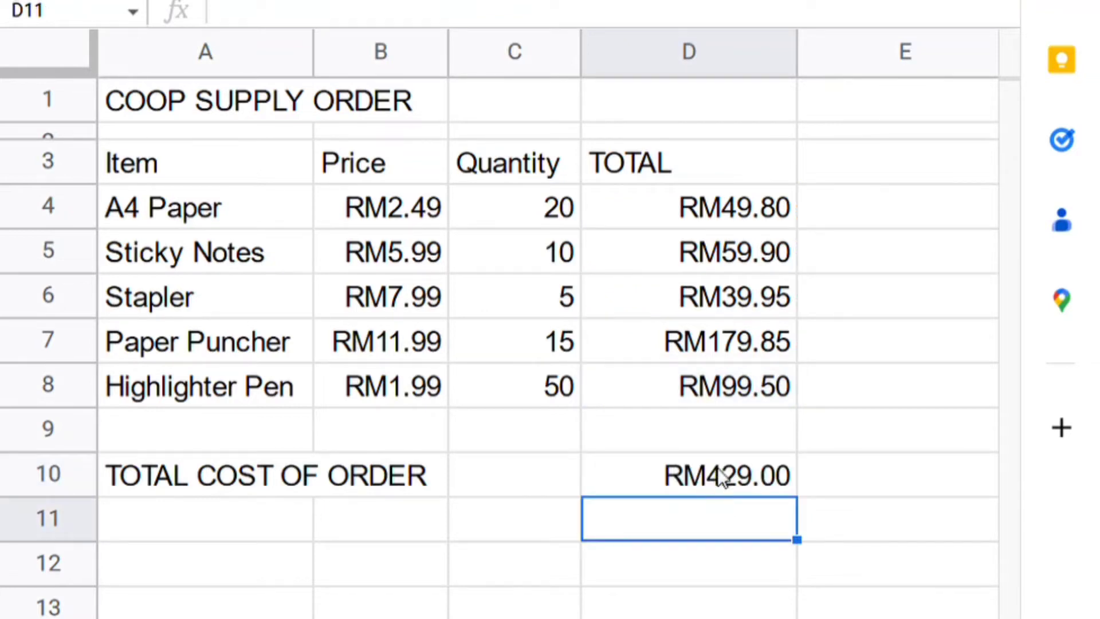
# Clear the addition formula from D10 and sum the item totals there with the SUM function over the selected range D4:D8
pyautogui.moveTo(667, 210); pyautogui.dragTo(693, 367)
pyautogui.click(724, 476)
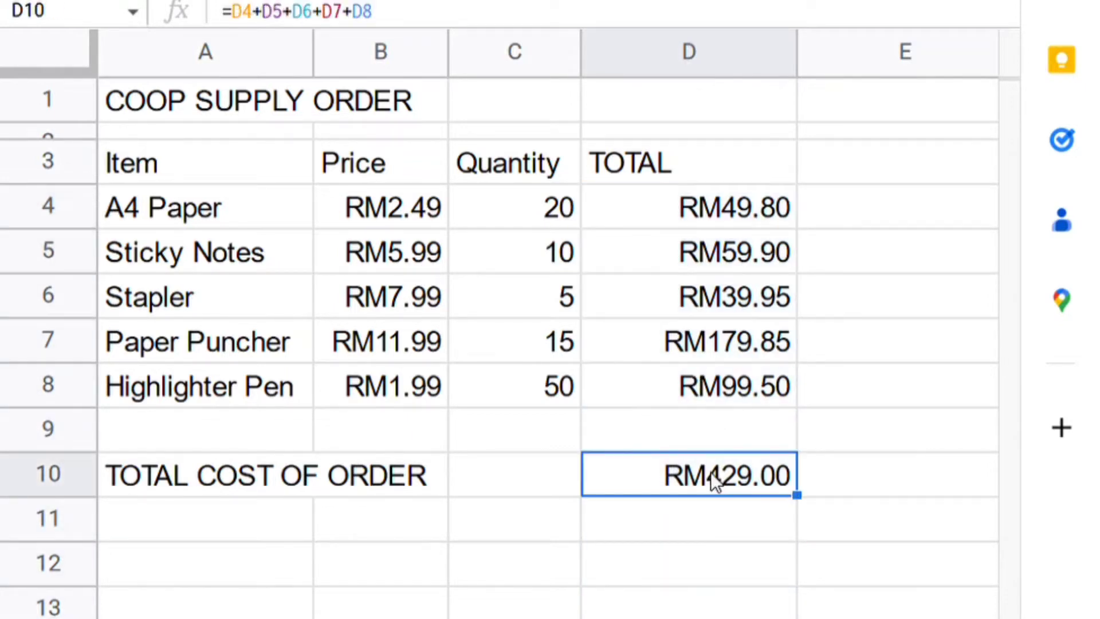
pyautogui.press('Delete')
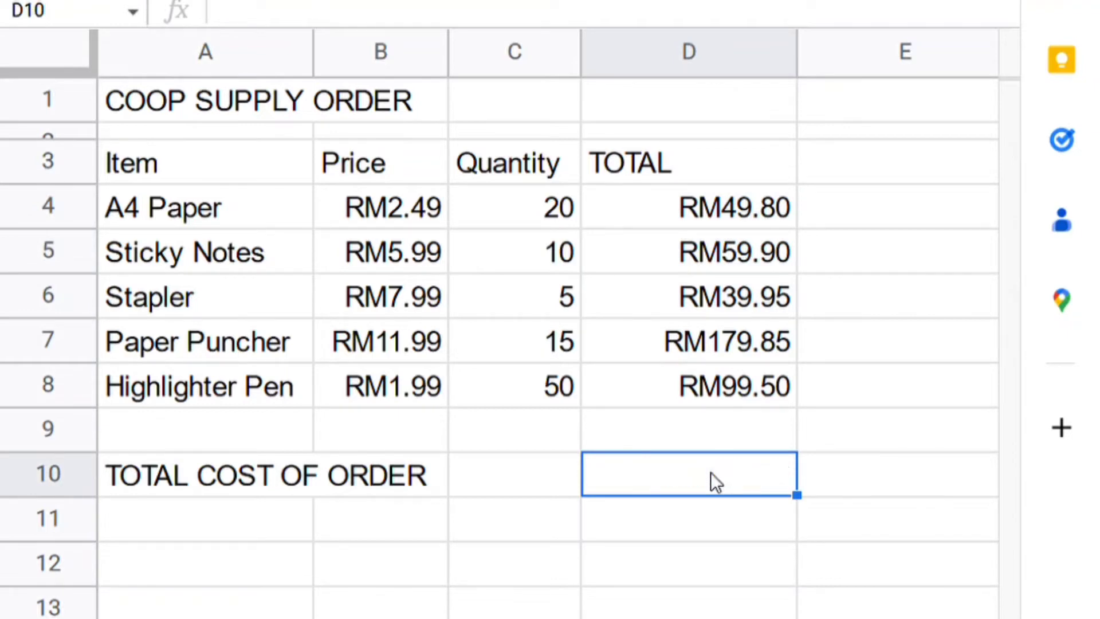
pyautogui.write('=')
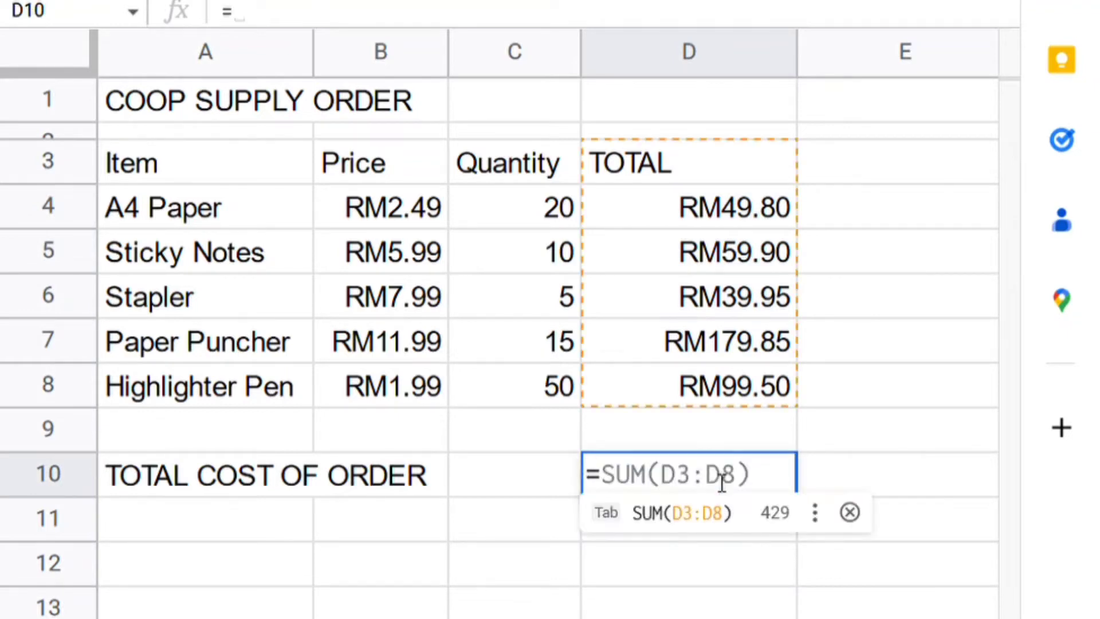
pyautogui.write('SUM')
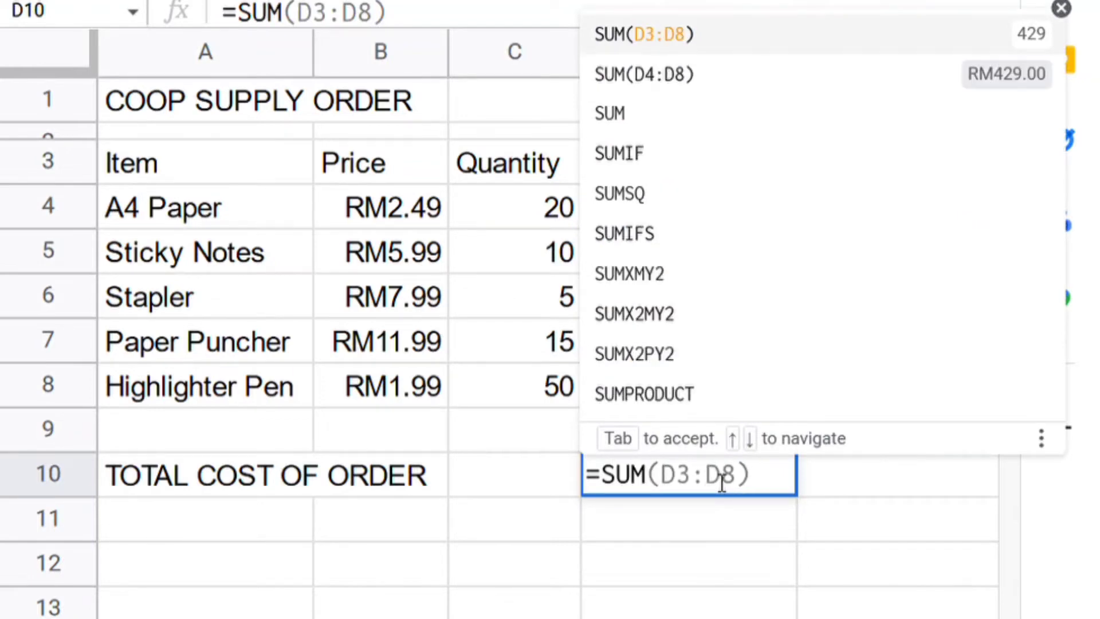
pyautogui.write('(')
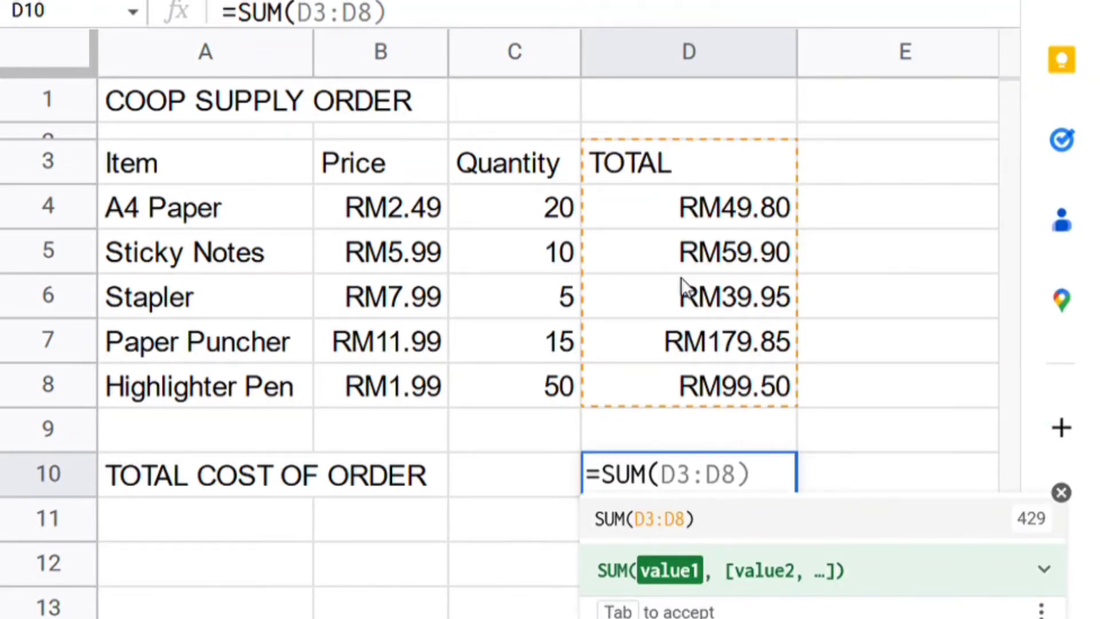
pyautogui.moveTo(682, 214); pyautogui.dragTo(695, 383)
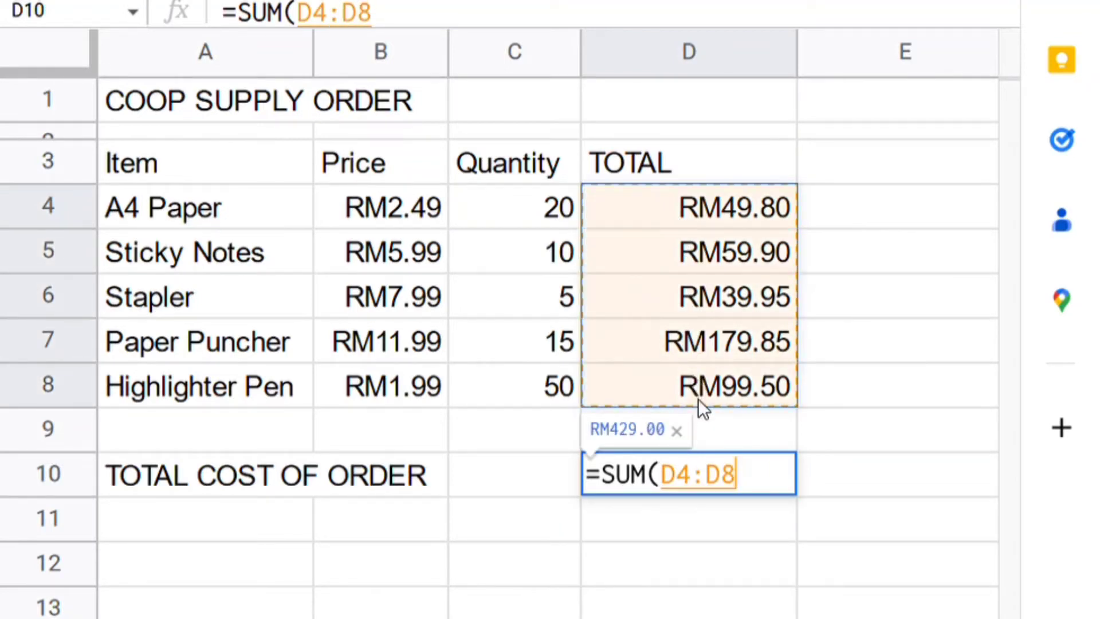
pyautogui.press('Return')
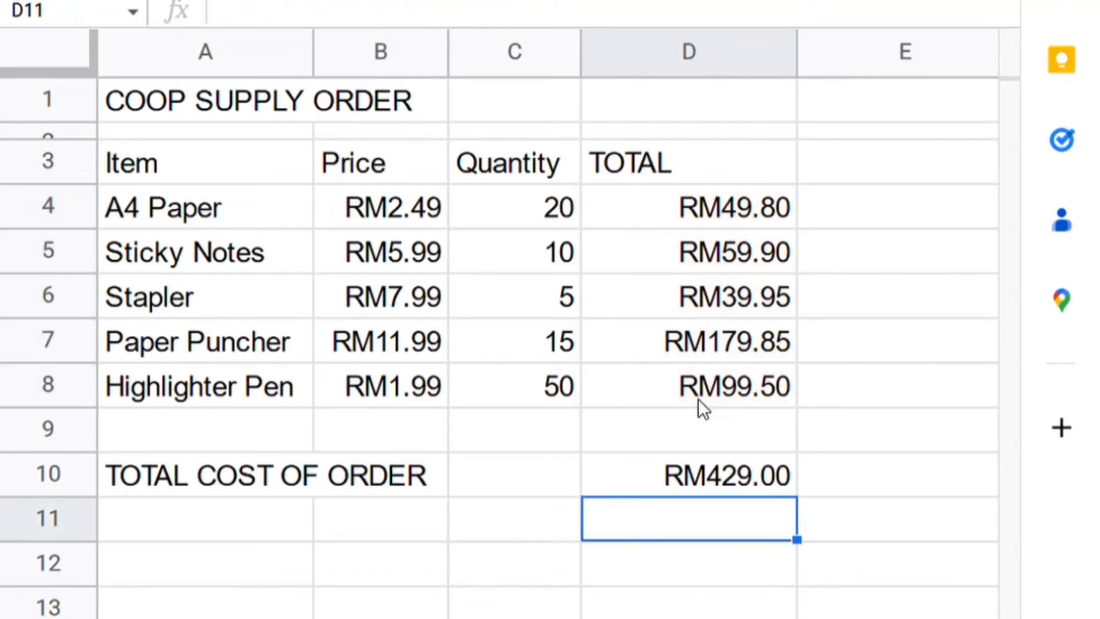
# Re-enter the order total in D10 by writing out the full formula =SUM(D4:D8)
pyautogui.click(752, 476)
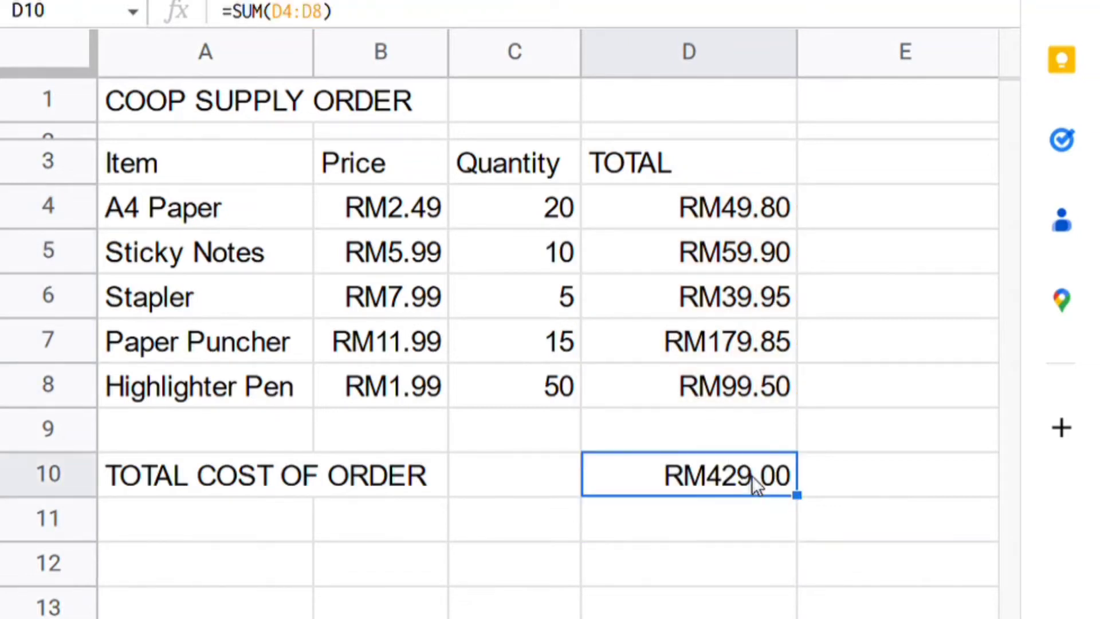
pyautogui.write('=')
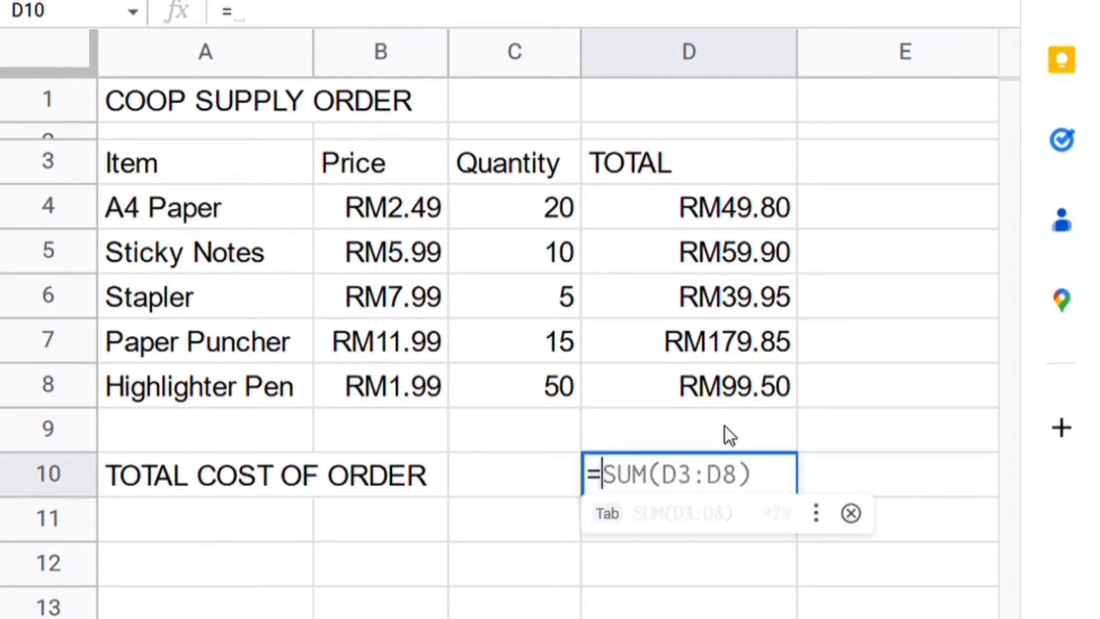
pyautogui.write('SUM(')
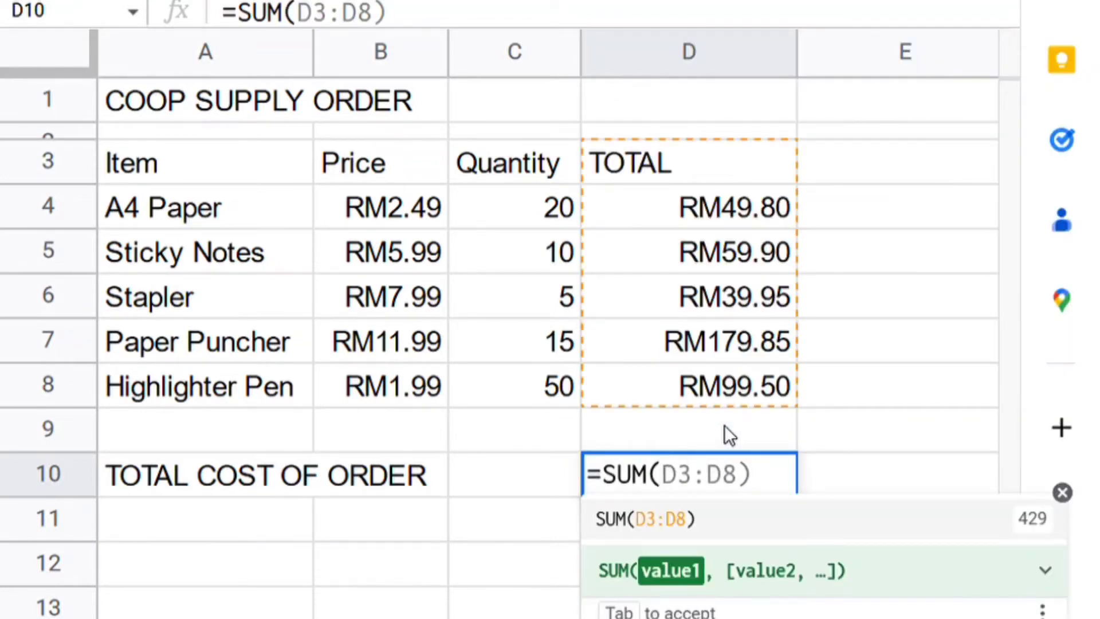
pyautogui.write('D4:')
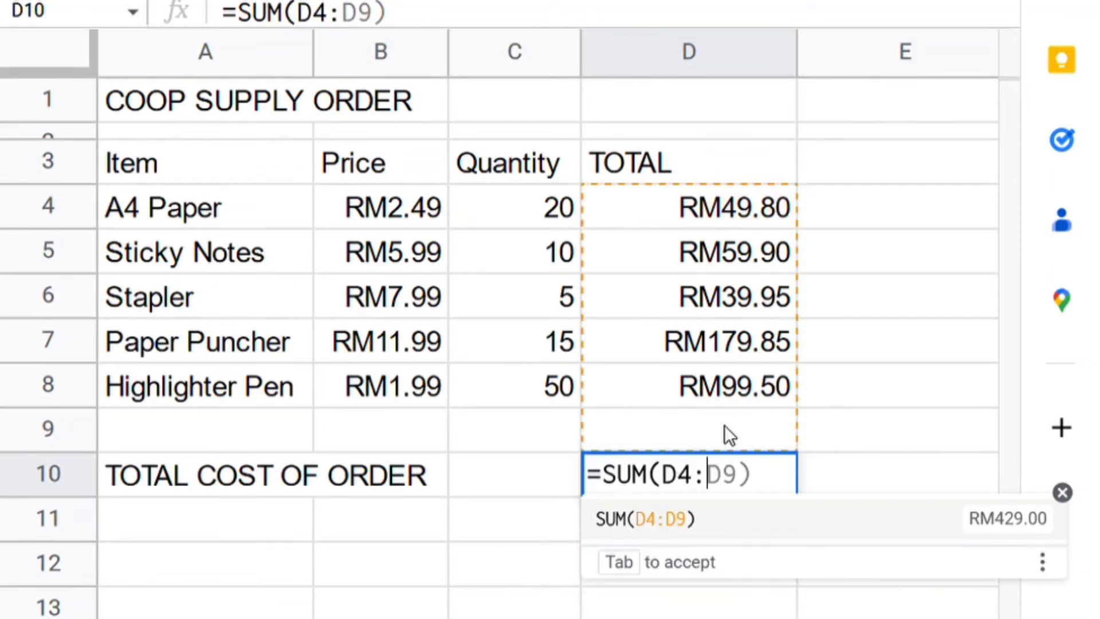
pyautogui.write('D8)')
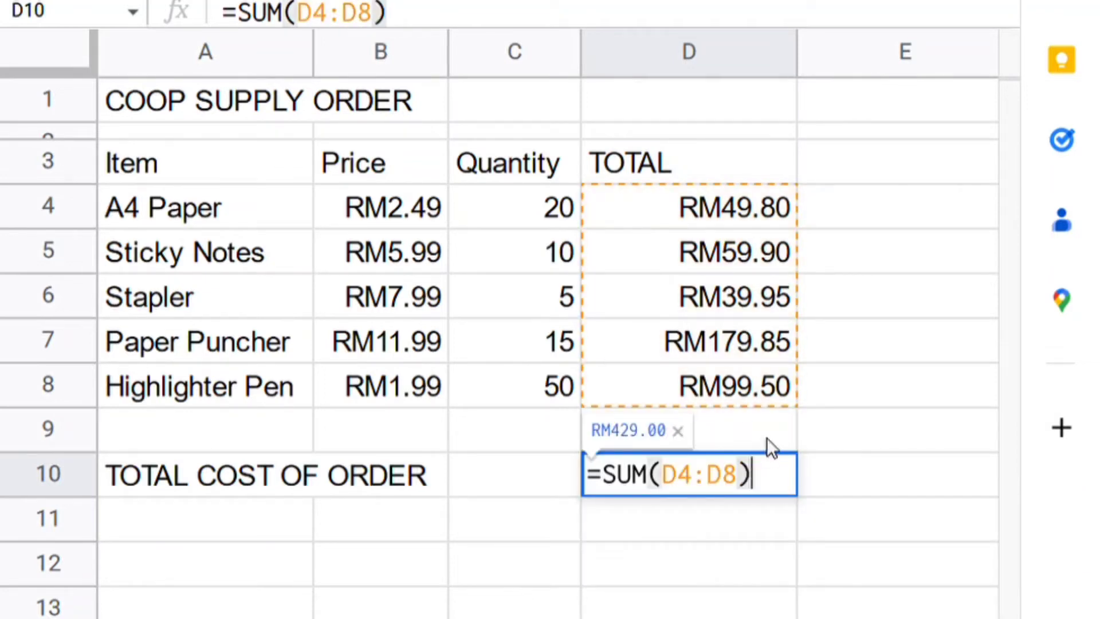
pyautogui.press('Return')
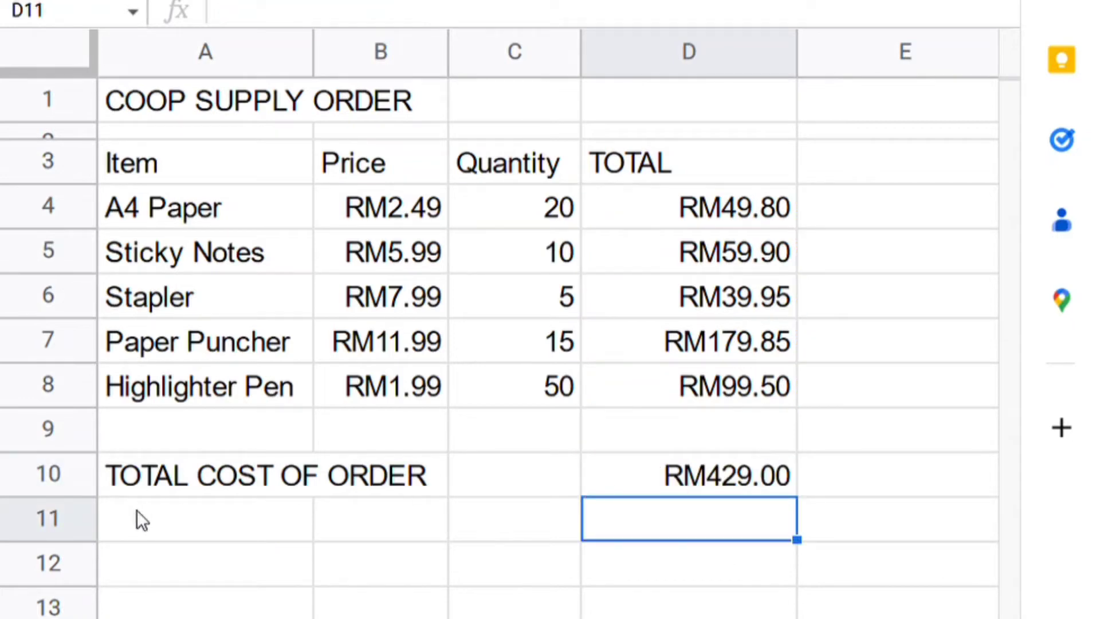
# Enter the label AVERAGE PRICE in cell A12
pyautogui.click(168, 554)
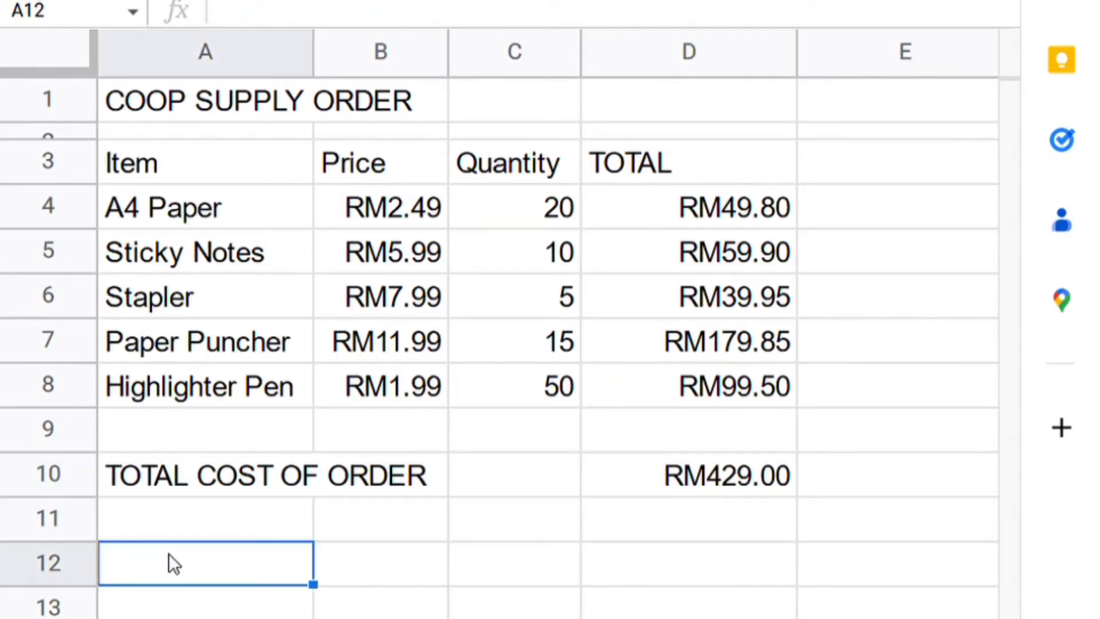
pyautogui.write('=')
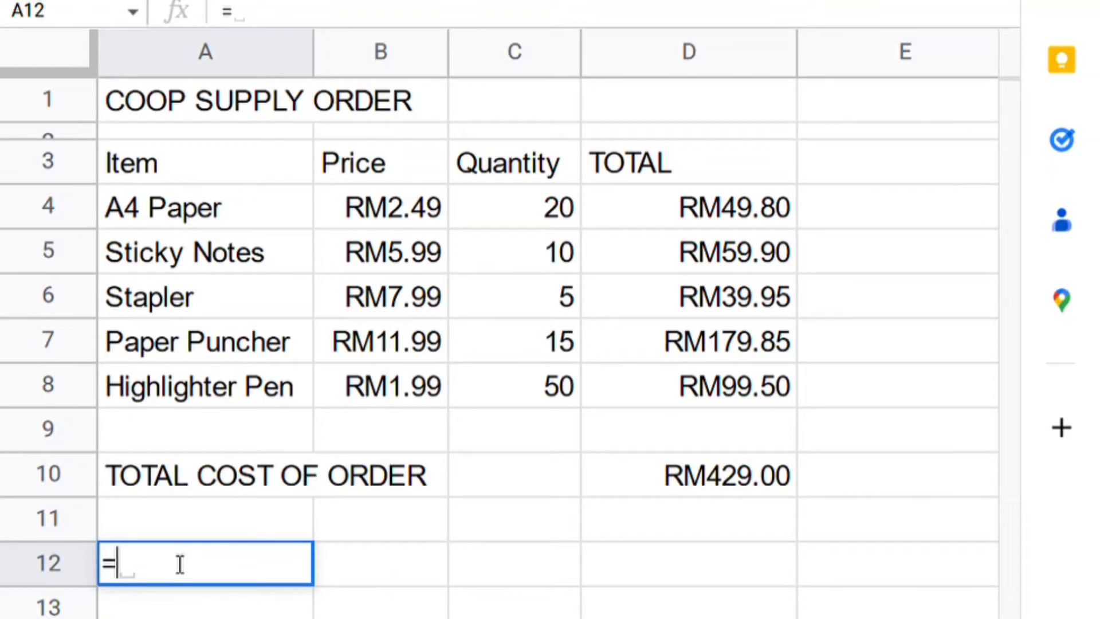
pyautogui.press('BackSpace')
pyautogui.write('AVER')
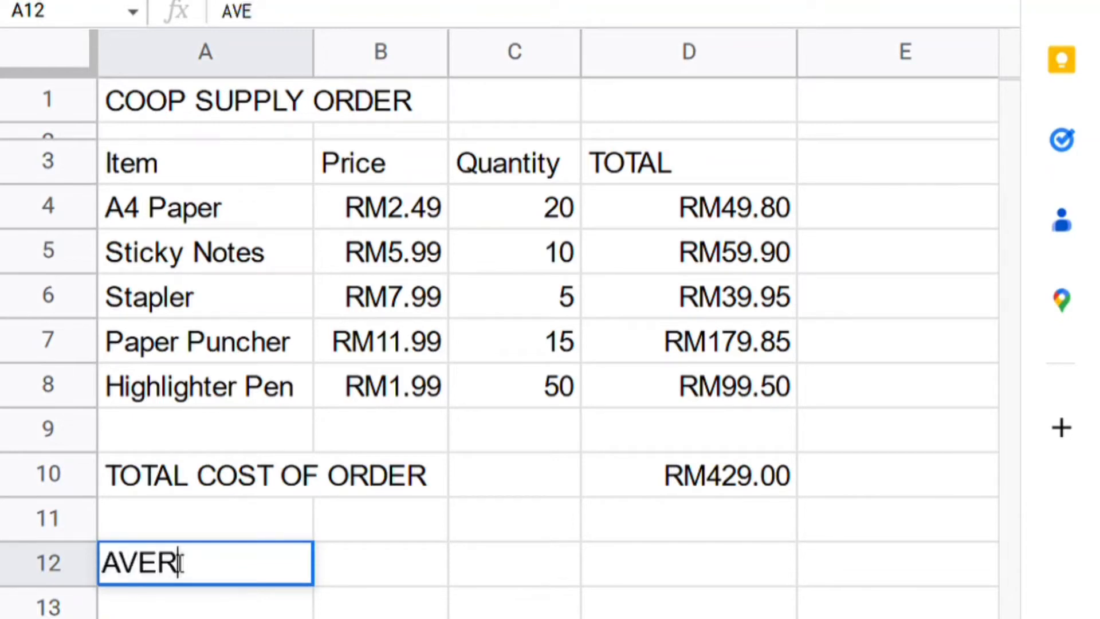
pyautogui.write('AGE PRICE')
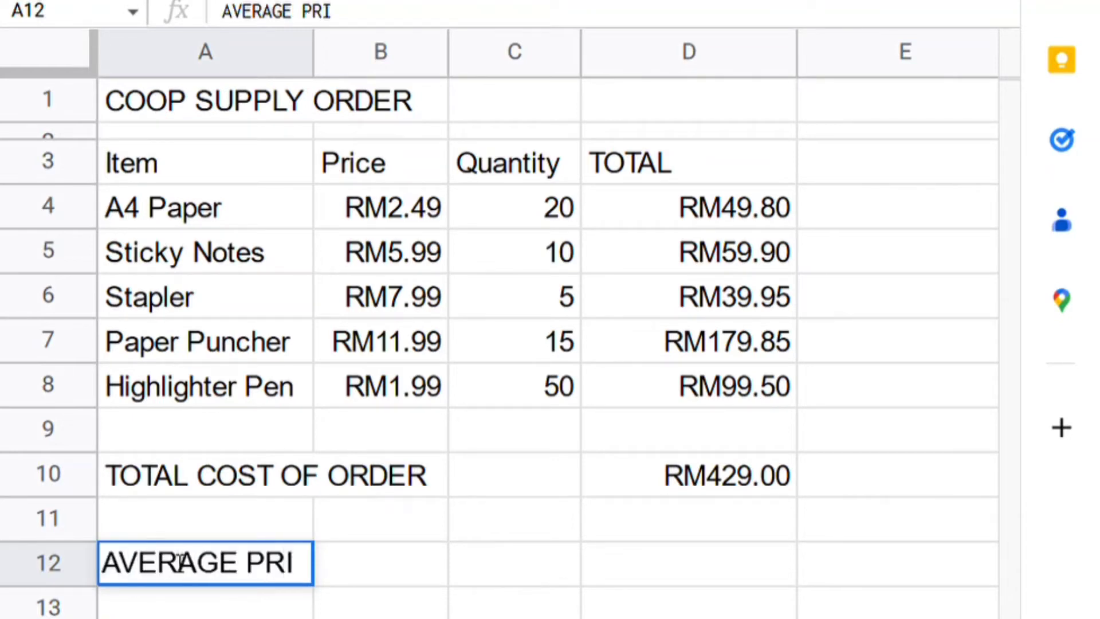
# Try to start an AVERAGE formula in D12 and pick the item prices in column B for it
pyautogui.click(727, 572)
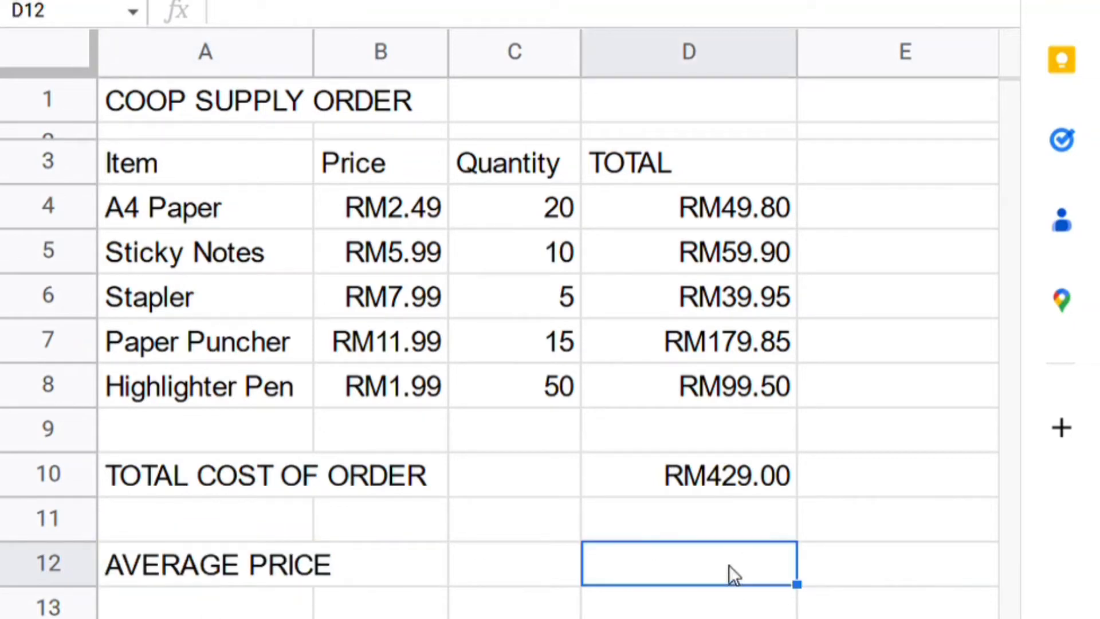
pyautogui.write('=')
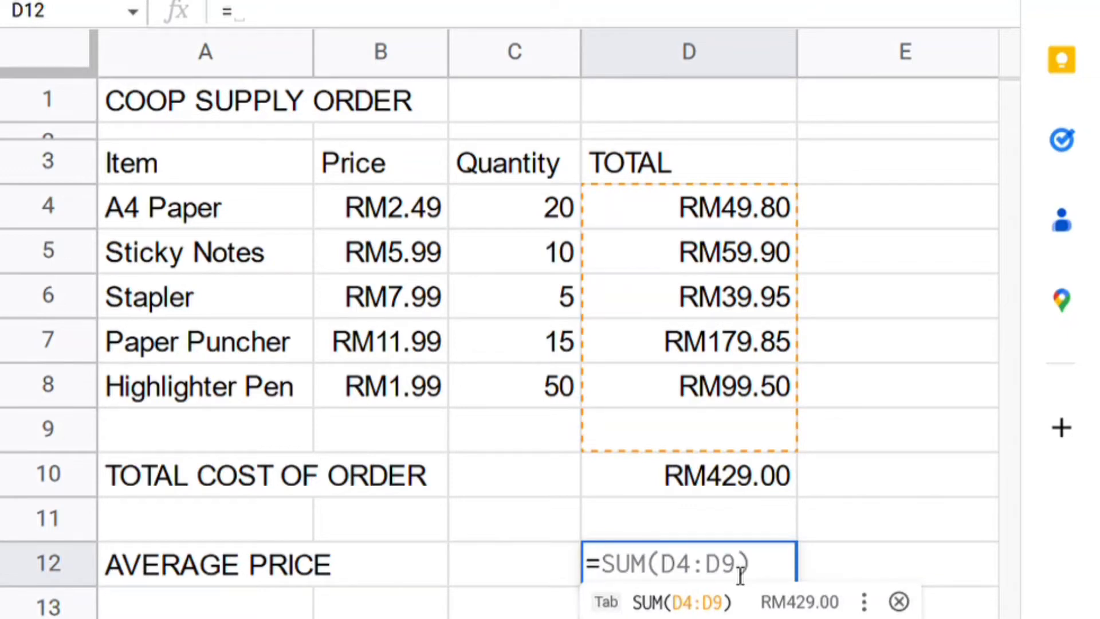
pyautogui.write('AVERAGE')
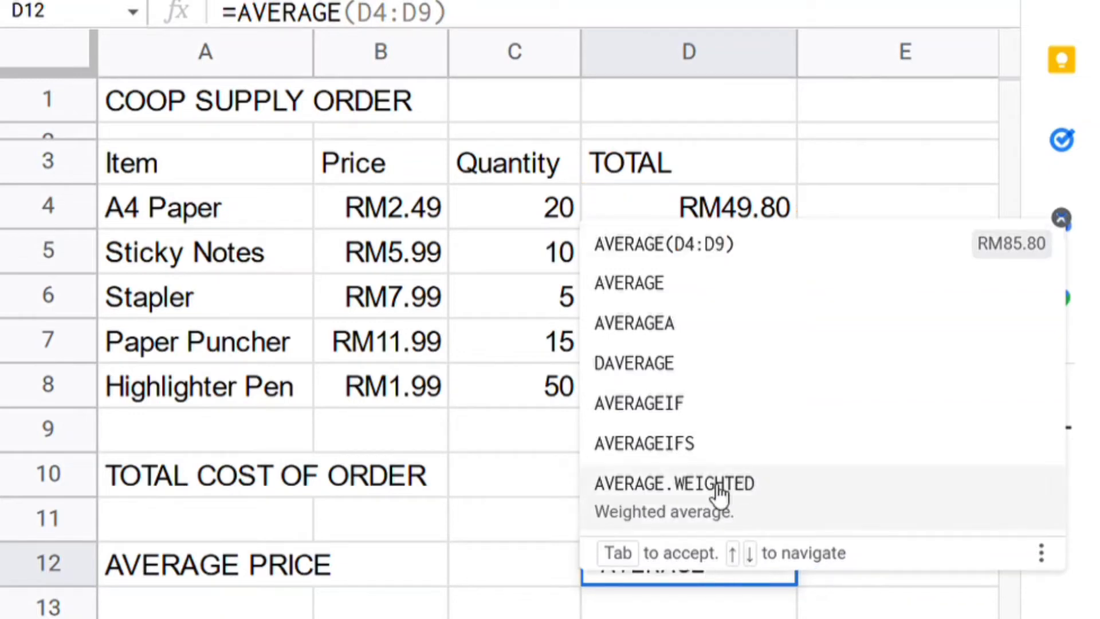
pyautogui.click(370, 225)
pyautogui.moveTo(370, 225); pyautogui.dragTo(399, 248)
# Calculate the average item price in D12 with the formula =AVERAGE(B4:B8)
pyautogui.click(692, 580)
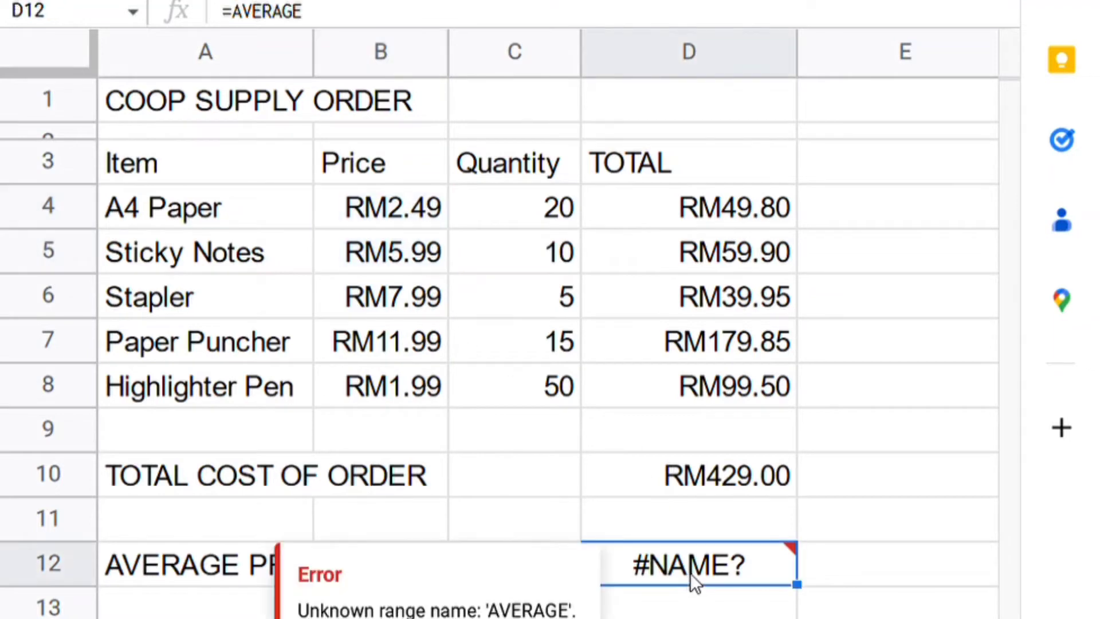
pyautogui.write('=')
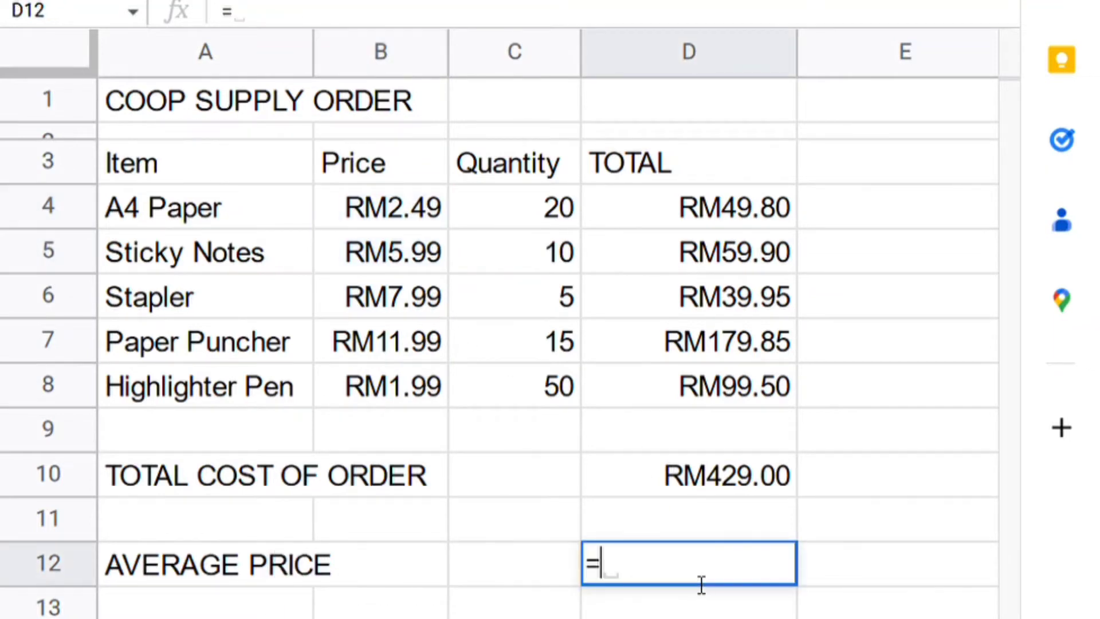
pyautogui.write('AVERAGE')
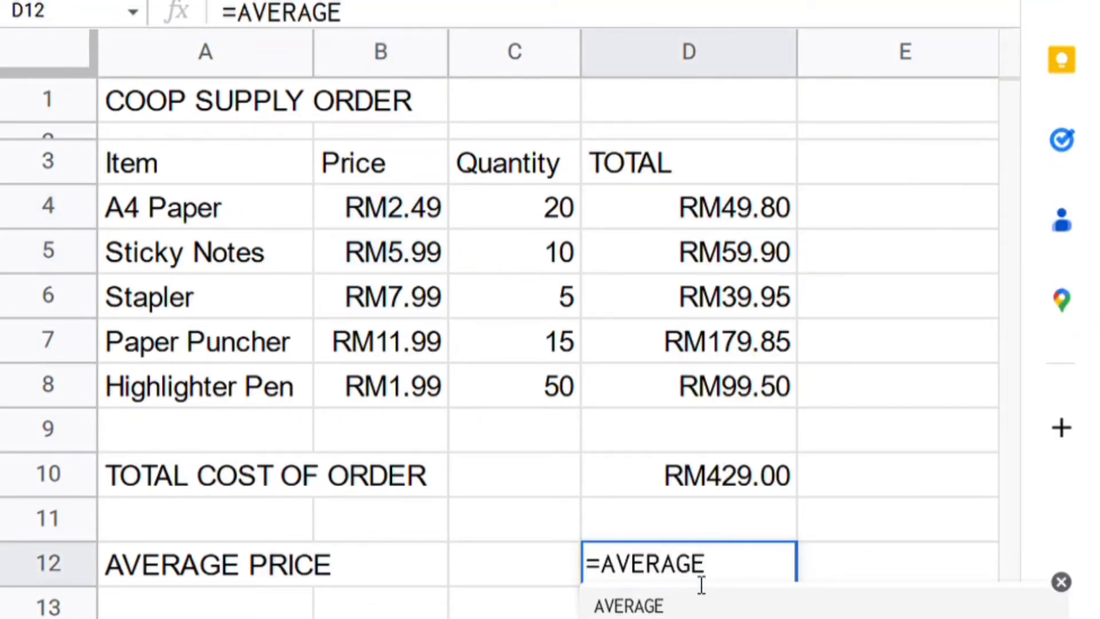
pyautogui.write('(')
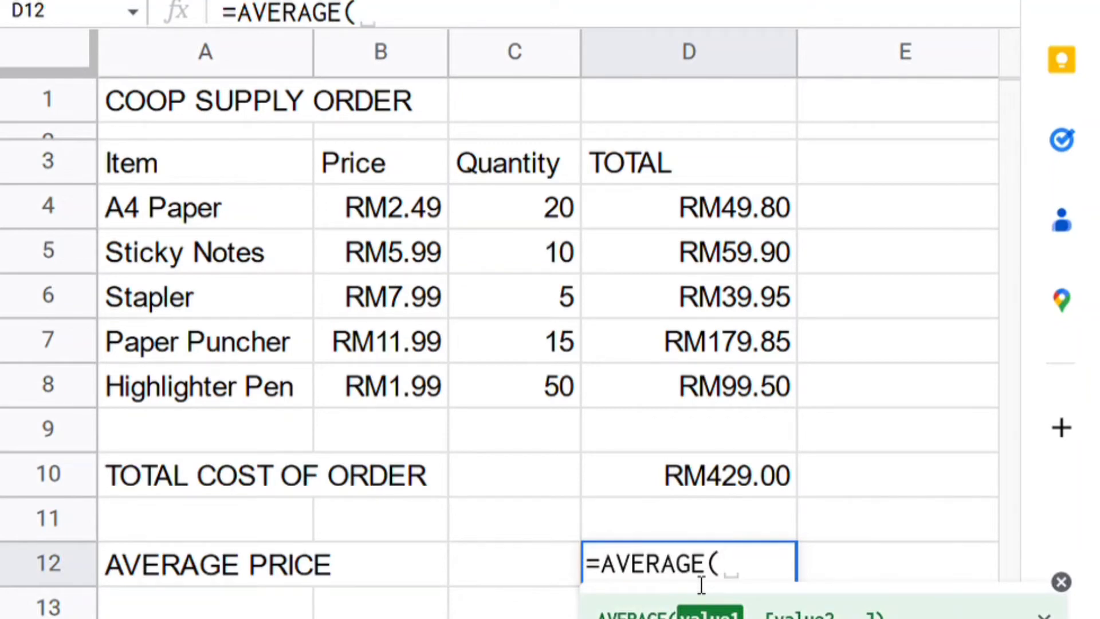
pyautogui.write('B4:B')
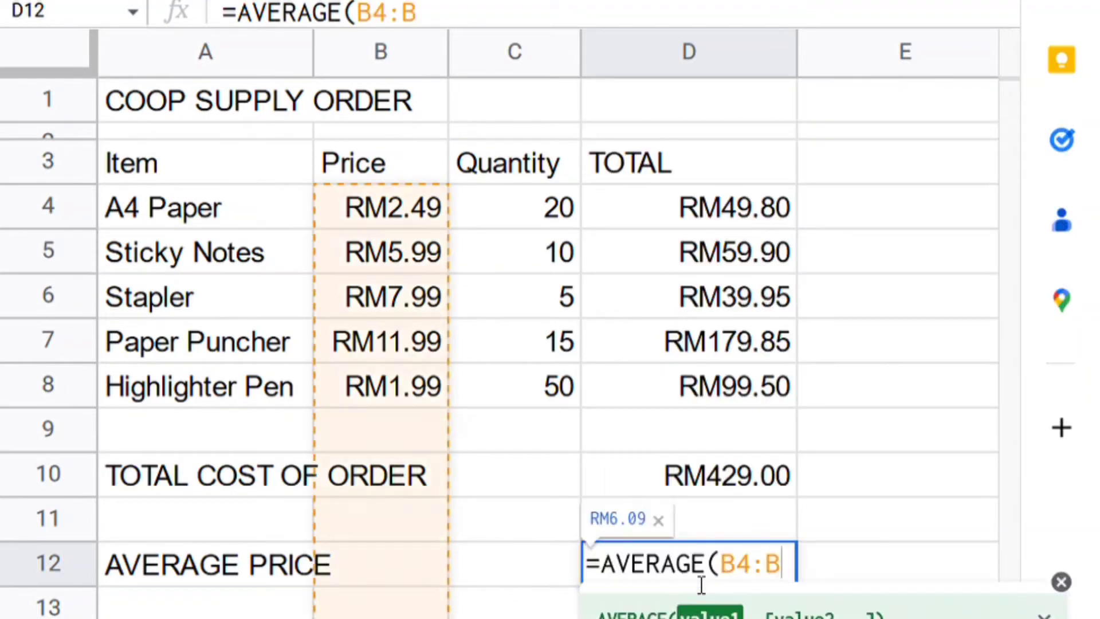
pyautogui.write('8')
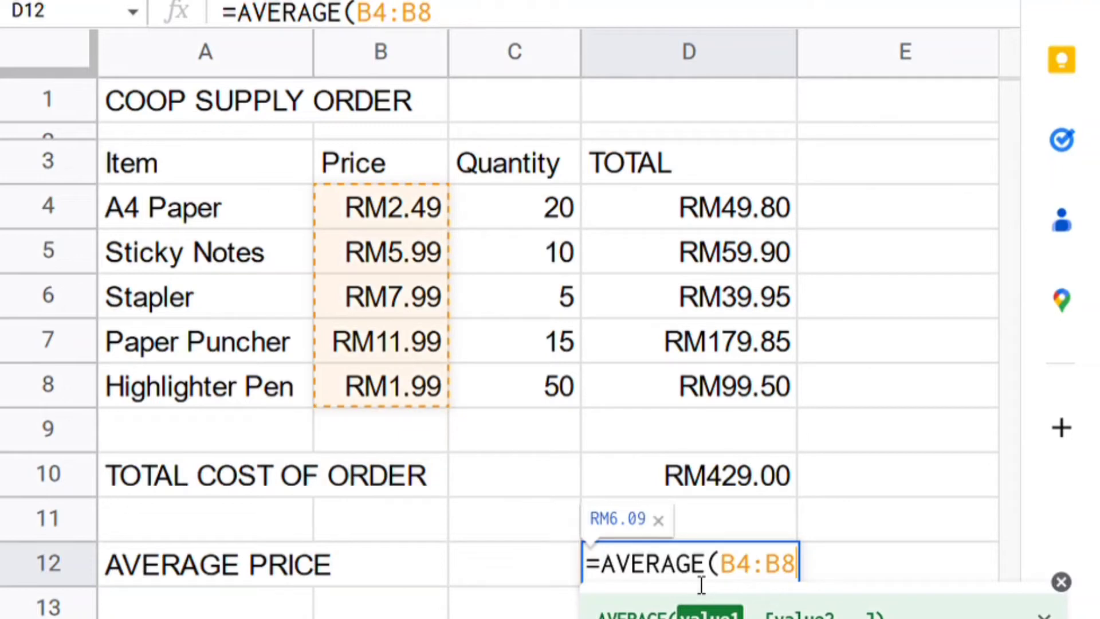
pyautogui.write(')')
pyautogui.press('Return')
# Reduce the heights of the blank rows 9 and 11 around the TOTAL COST OF ORDER row
pyautogui.moveTo(63, 542); pyautogui.dragTo(74, 509)
pyautogui.click(69, 441)
pyautogui.moveTo(72, 453); pyautogui.dragTo(72, 410)
pyautogui.click(894, 494)
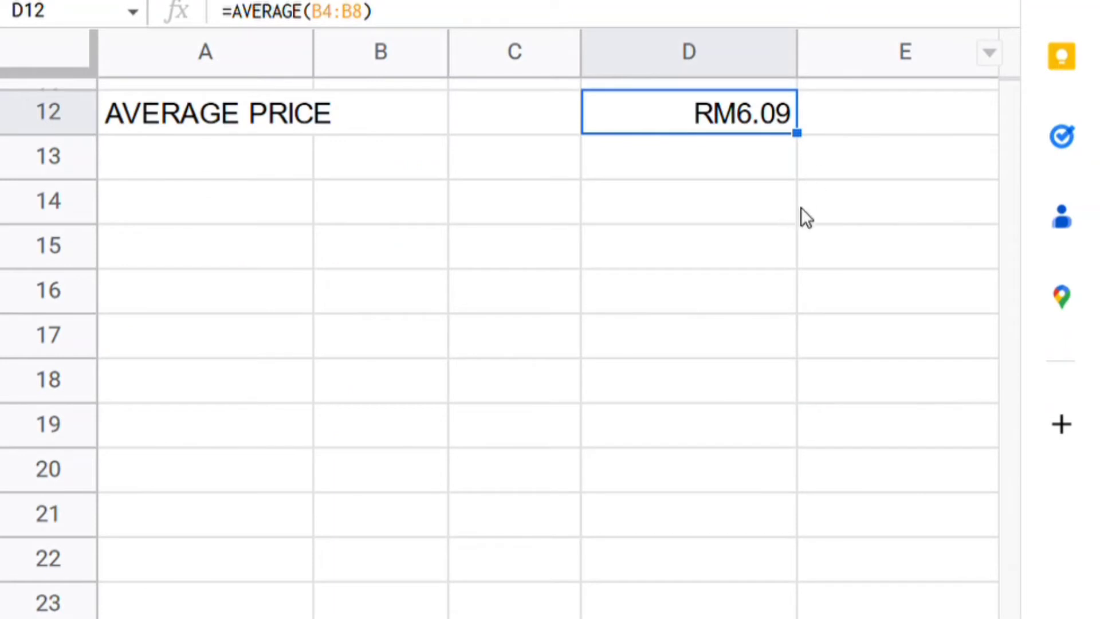
# Enter the heading WORKER PAYMENT in cell A16 below the supply order table
pyautogui.click(204, 292)
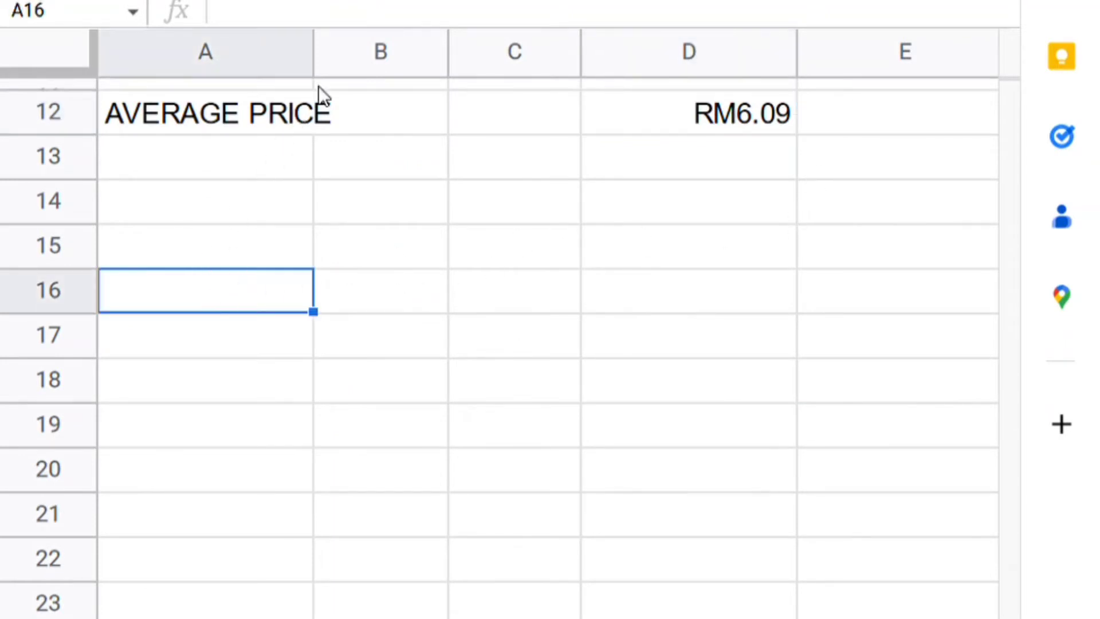
pyautogui.scroll(-3, 751, 197)
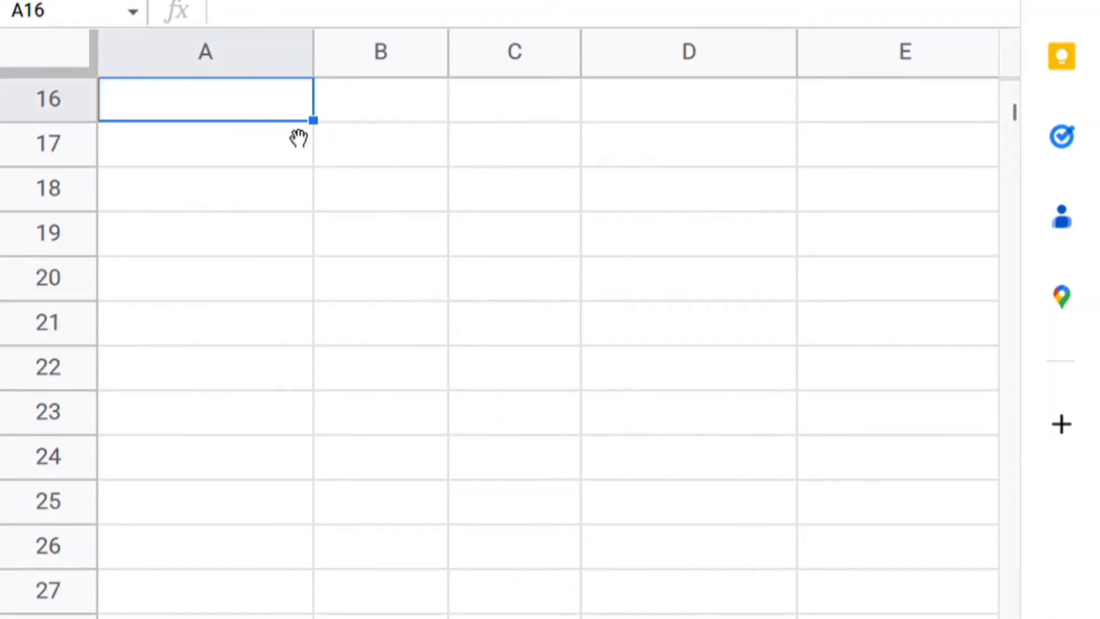
pyautogui.write('WOR')
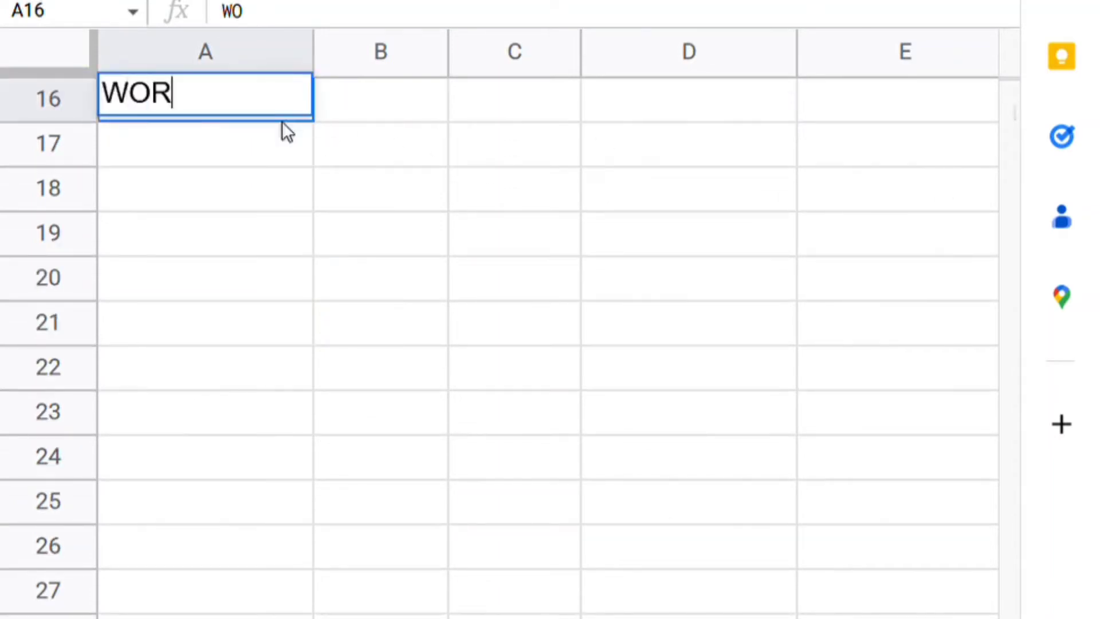
pyautogui.write('KER PAYMENY')
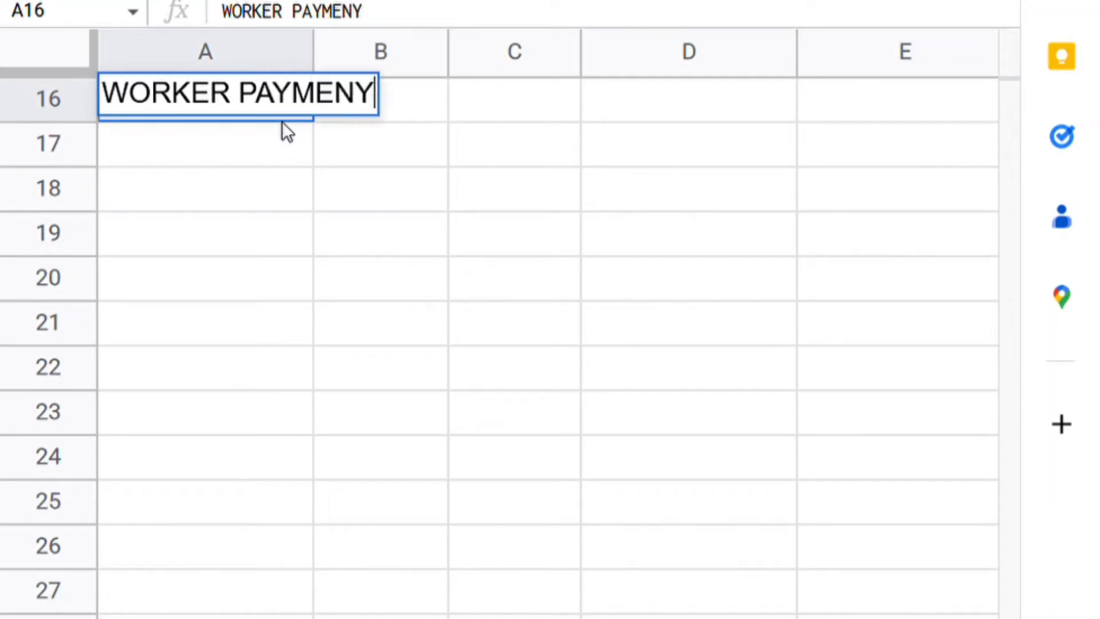
pyautogui.press('BackSpace')
pyautogui.write('T')
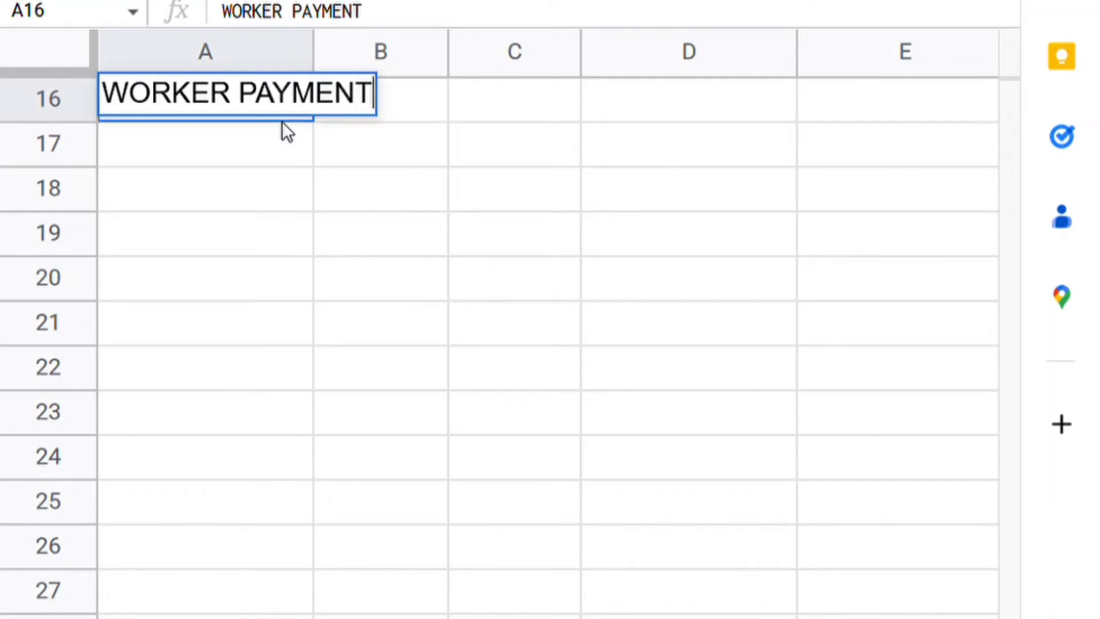
# Enter the column headings Employee, Hours and Earnings in cells A18, B18 and C18
pyautogui.click(212, 186)
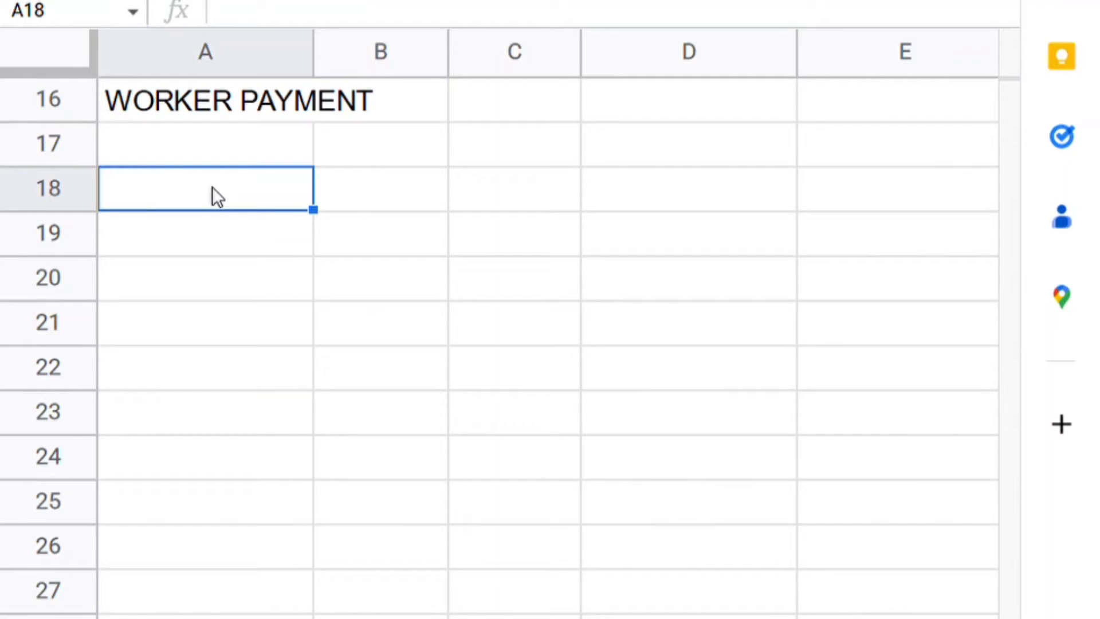
pyautogui.write('Em')
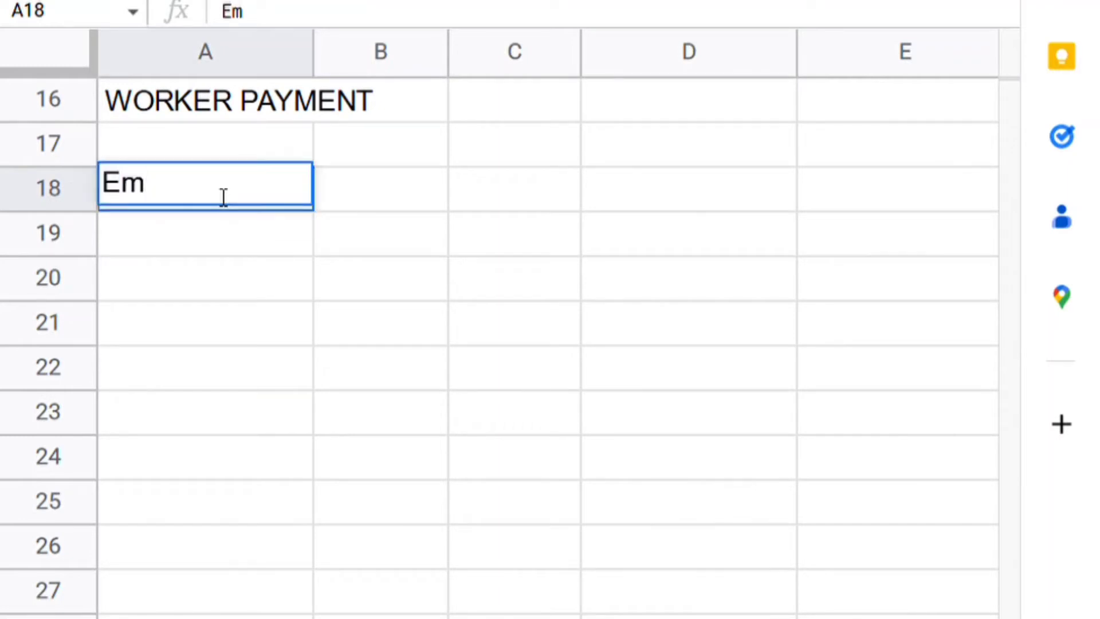
pyautogui.write('ployee')
pyautogui.press('Tab')
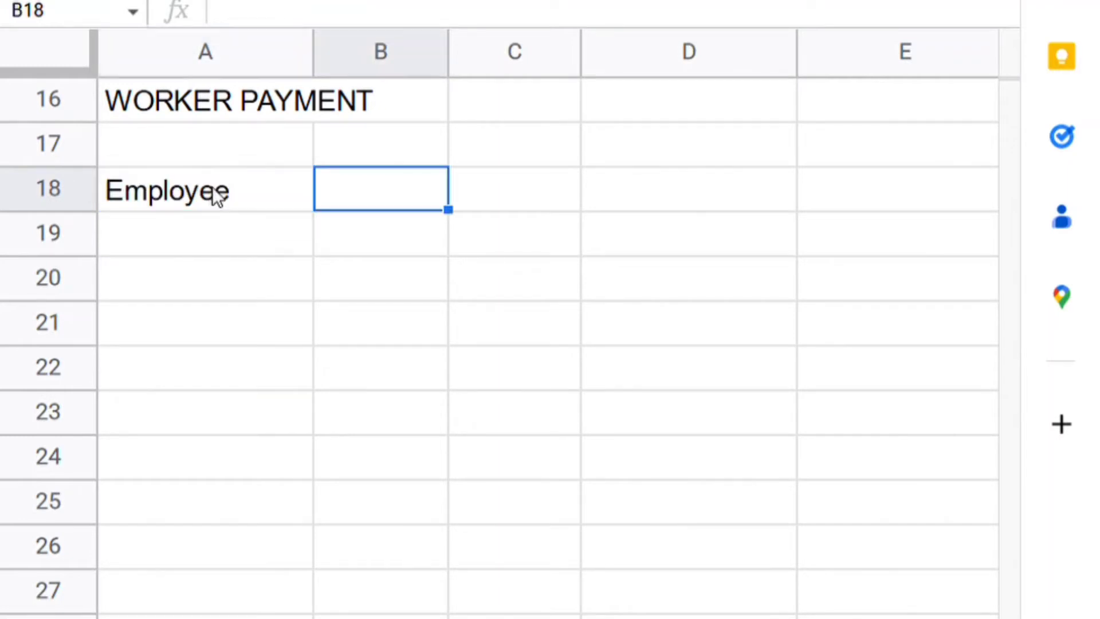
pyautogui.write('Hours')
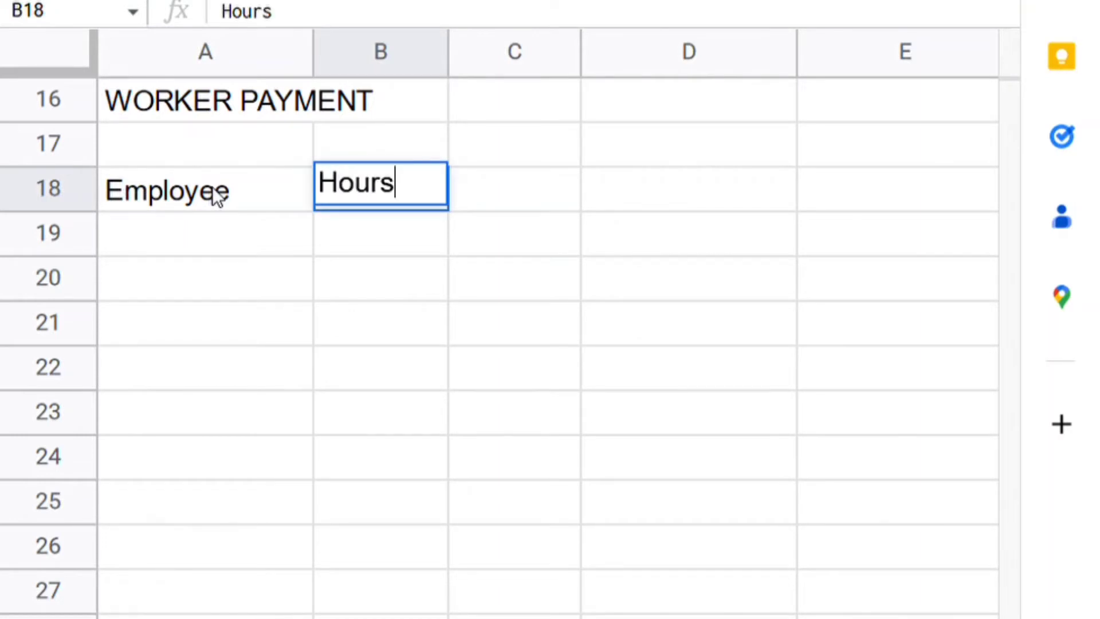
pyautogui.press('Tab')
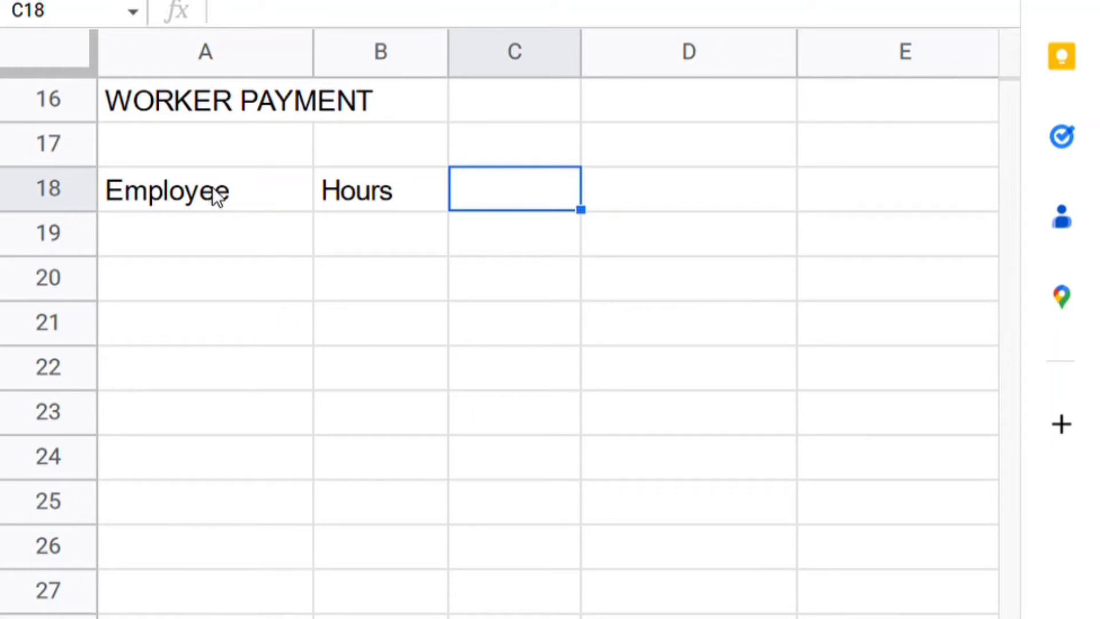
pyautogui.write('Earnin')
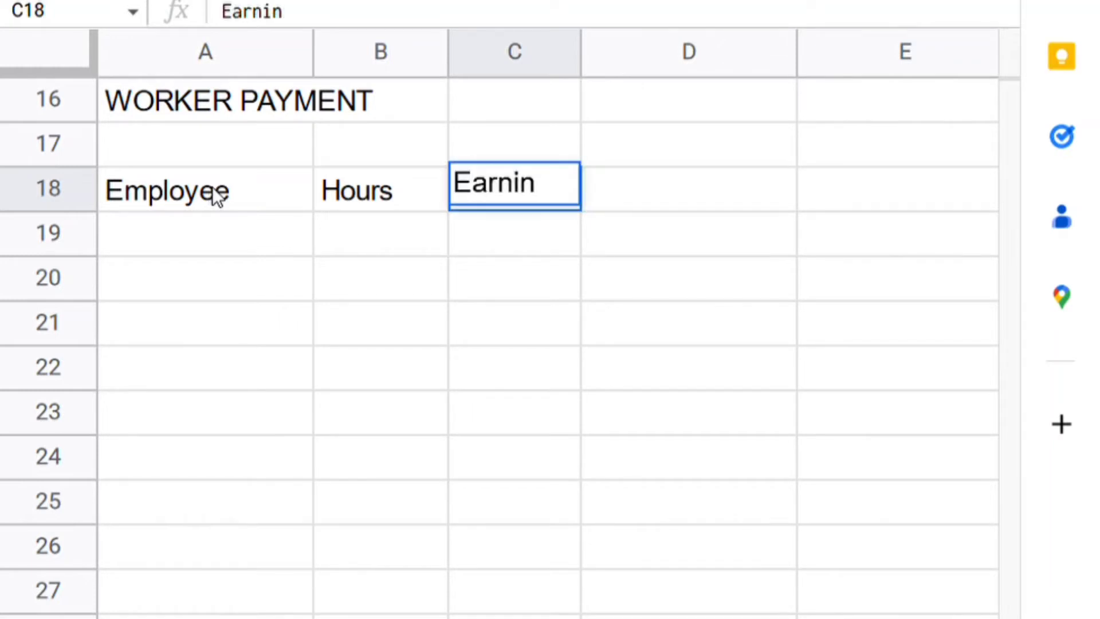
pyautogui.write('gs')
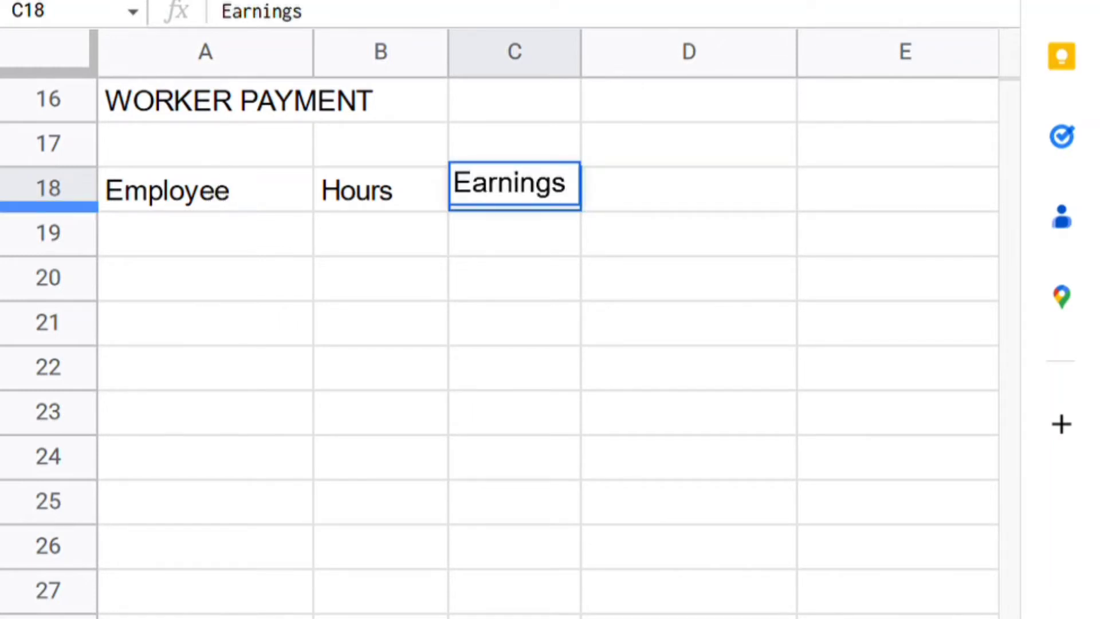
# List the six employees' first names in cells A20 to A25, one per row
pyautogui.click(170, 285)
pyautogui.write('Siti')
pyautogui.press('Return')
pyautogui.write('Ahmad')
pyautogui.press('Return')
pyautogui.write('Hanif')
pyautogui.press('Return')
pyautogui.write('Wafi ')
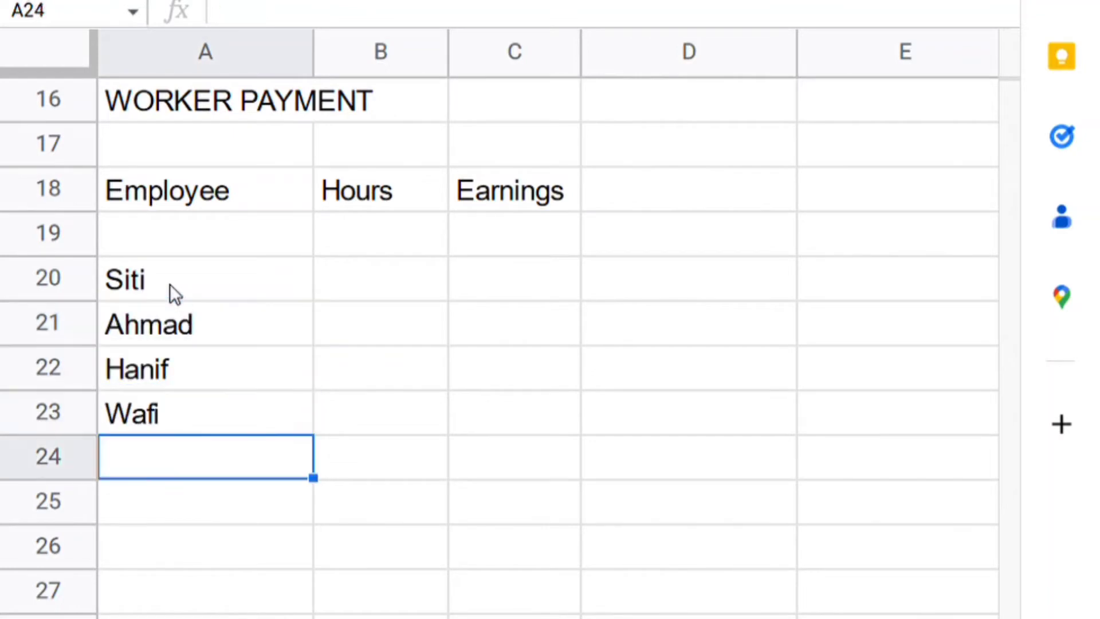
pyautogui.write('Sara')
pyautogui.press('Return')
pyautogui.write('Aisya')
pyautogui.press('Return')
# Narrow columns D, E and B so the worker payment table fits more compactly
pyautogui.moveTo(797, 55); pyautogui.dragTo(724, 65)
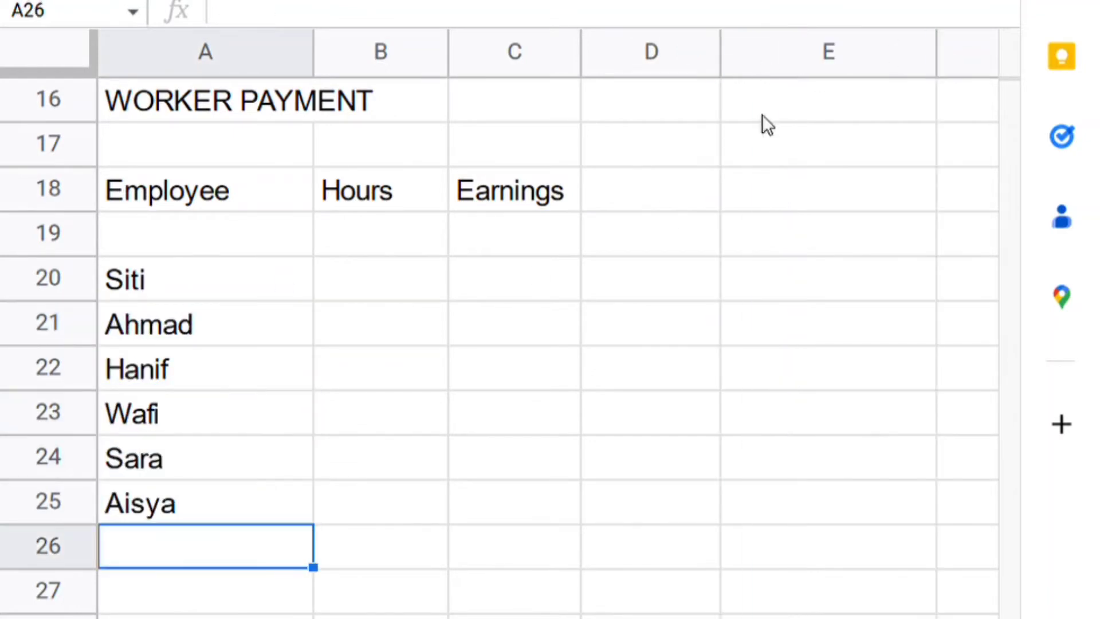
pyautogui.moveTo(936, 55); pyautogui.dragTo(892, 68)
pyautogui.moveTo(448, 54); pyautogui.dragTo(427, 54)
# Enter the label Hourly wage: in cell E18 and the rate 4.5 in cell F18
pyautogui.click(810, 191)
pyautogui.write('Hourly')
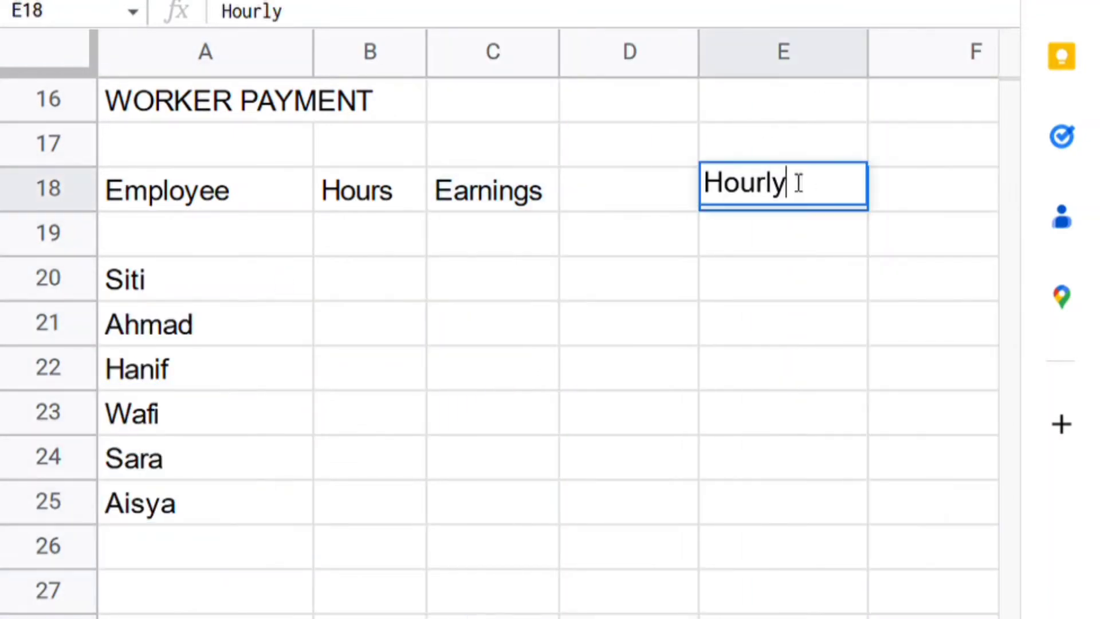
pyautogui.write(' wage:')
pyautogui.press('Return')
pyautogui.click(911, 189)
pyautogui.write('4.5')
pyautogui.press('Return')
# Format the hourly wage in F18 as Malaysian Ringgit currency with two decimal places
pyautogui.click(815, 194)
pyautogui.click(499, 1)
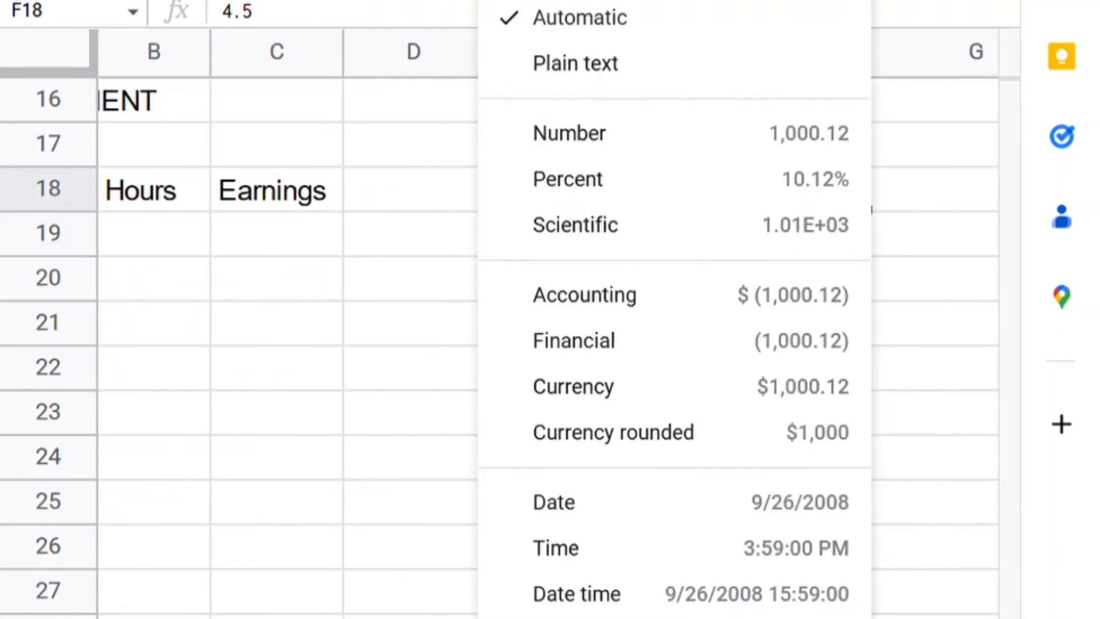
pyautogui.click(415, 21)
pyautogui.click(400, 74)
pyautogui.hscroll(-4, 242, 289)
# Reduce the heights of the blank rows 19 and 17 in the worker payment table
pyautogui.click(243, 288)
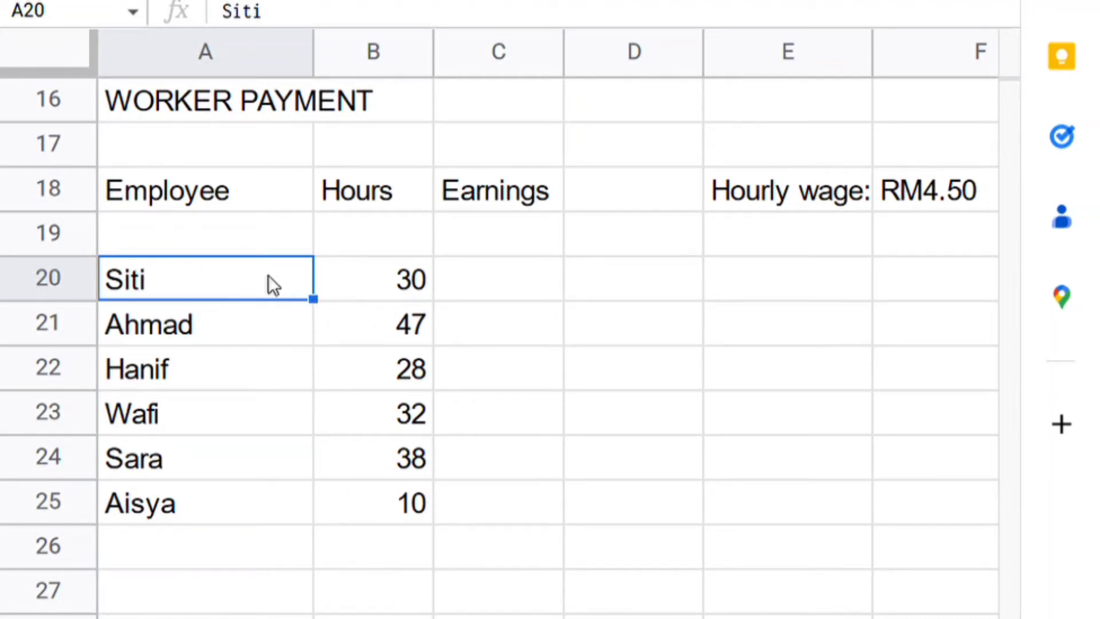
pyautogui.moveTo(86, 256); pyautogui.dragTo(75, 224)
pyautogui.moveTo(81, 168); pyautogui.dragTo(80, 146)
# Calculate the first employee's earnings in C20 from the hours and hourly wage with the formula =B20*F18
pyautogui.click(464, 226)
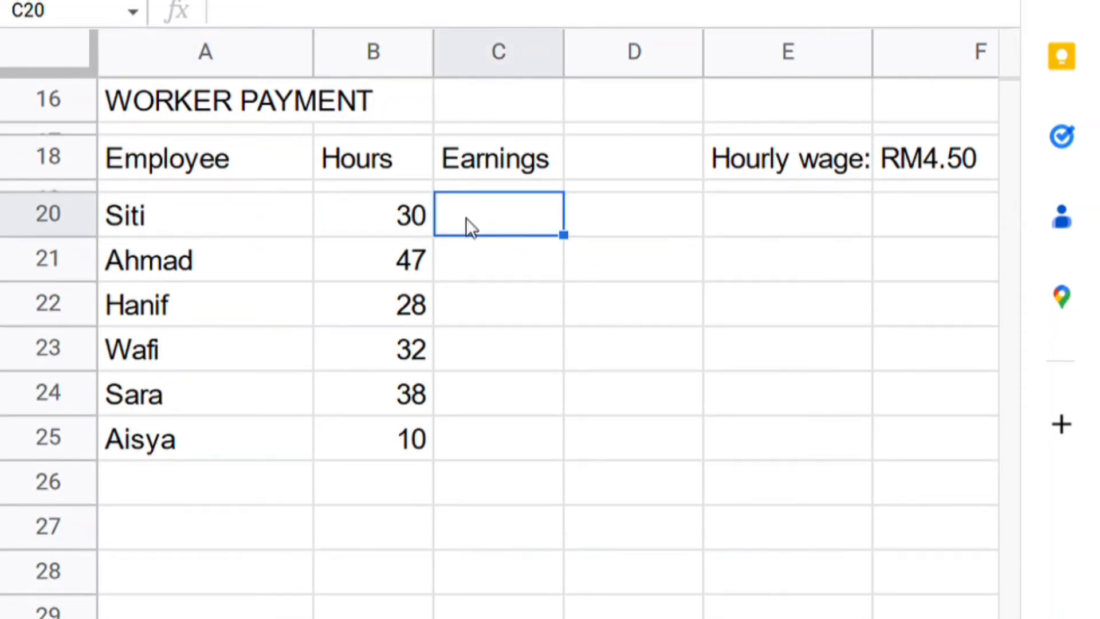
pyautogui.click(390, 212)
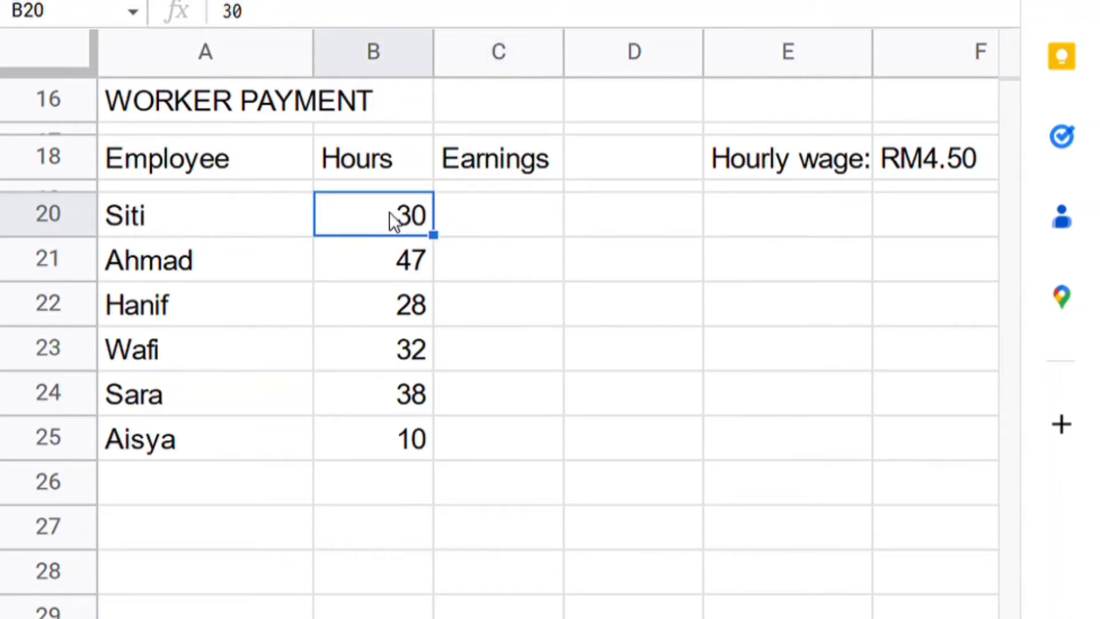
pyautogui.click(895, 156)
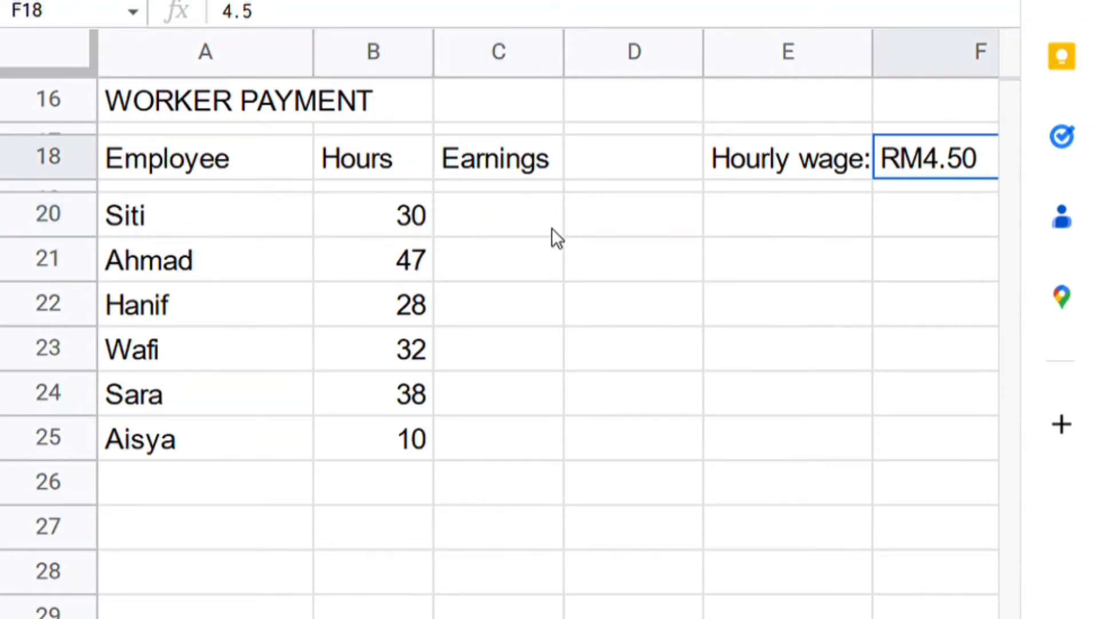
pyautogui.click(492, 230)
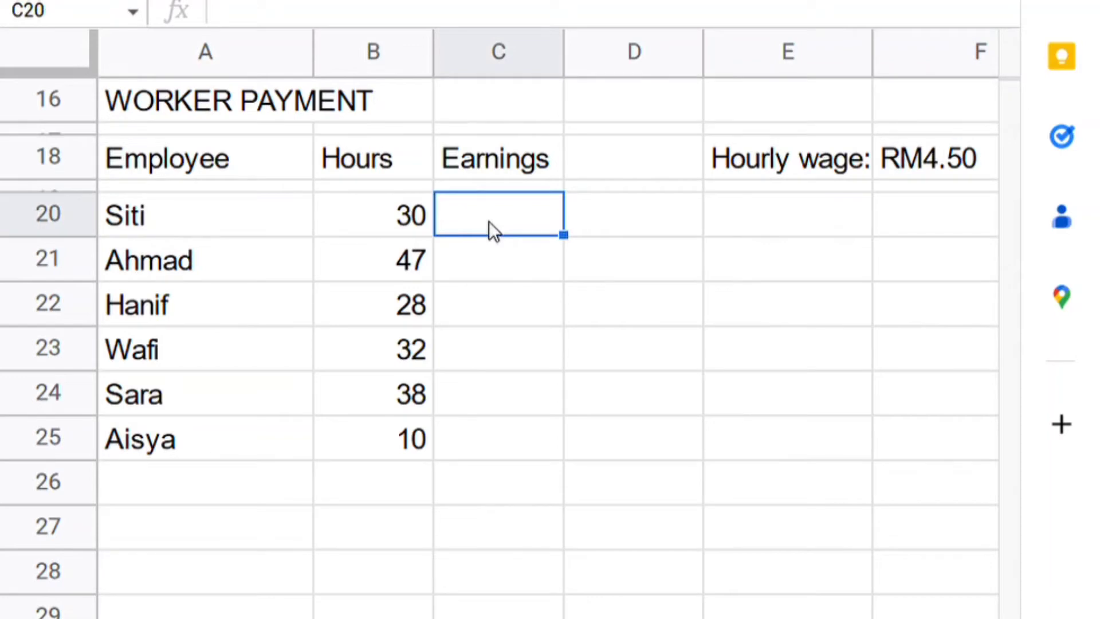
pyautogui.write('=')
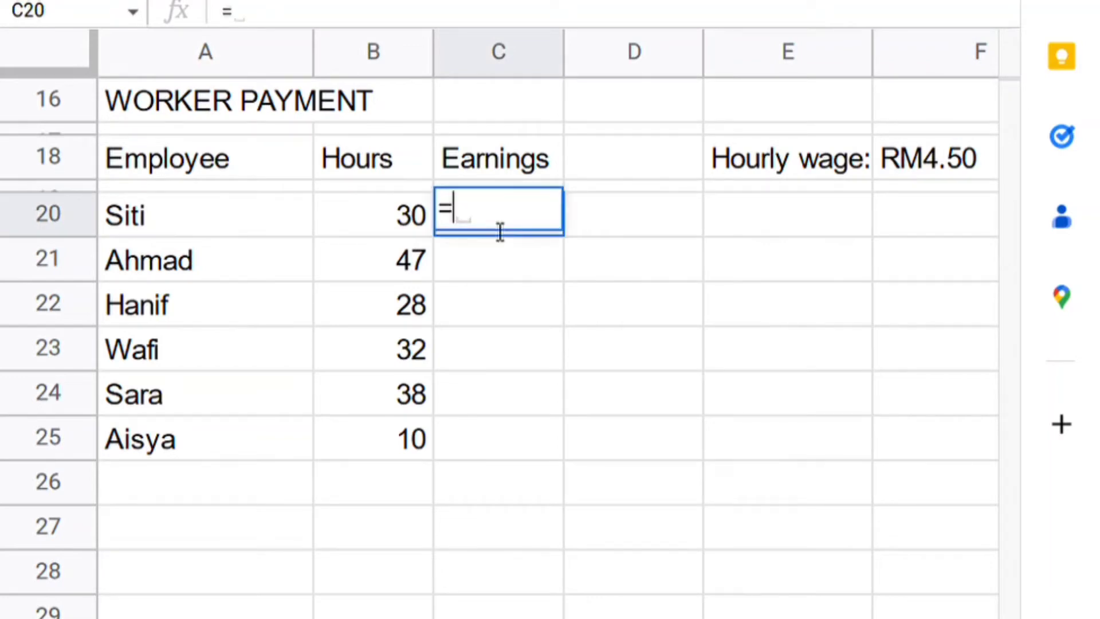
pyautogui.write('B20')
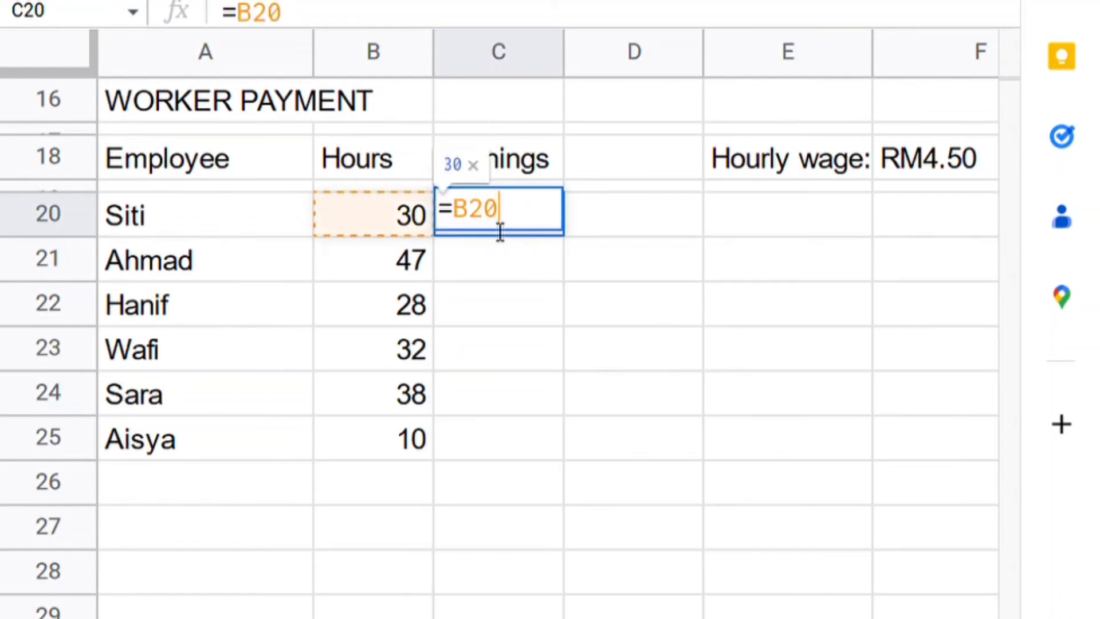
pyautogui.write('*')
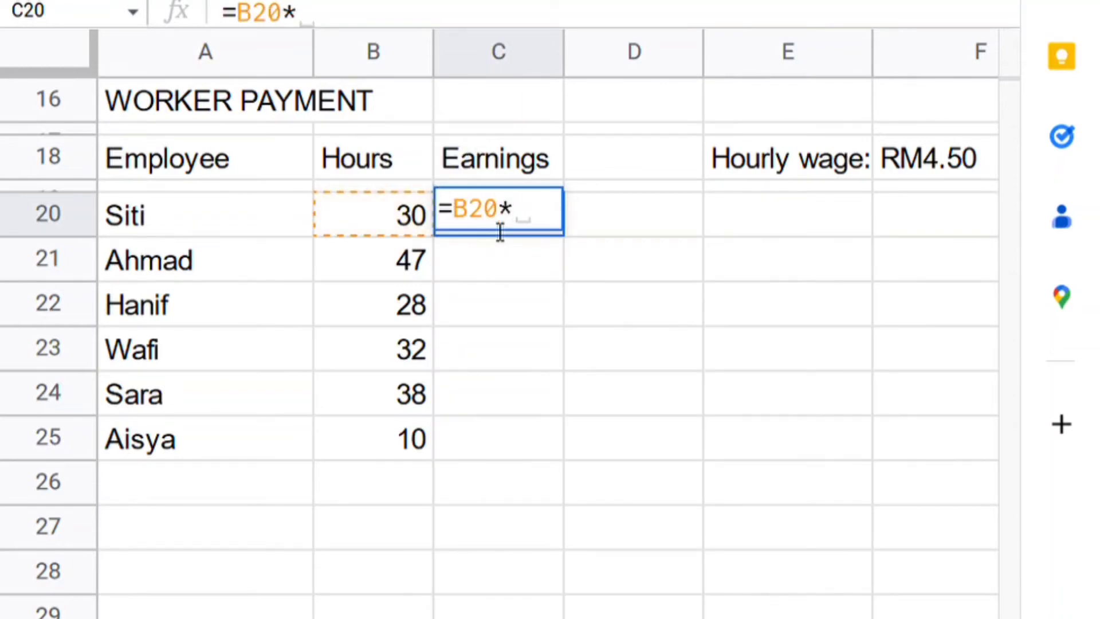
pyautogui.write('F18')
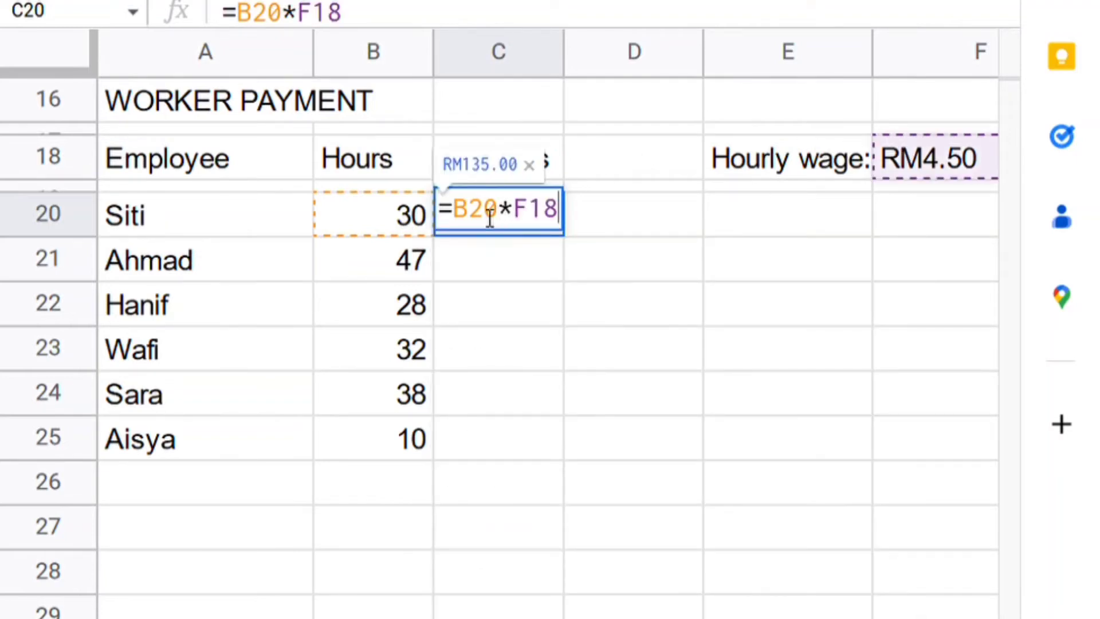
pyautogui.press('Return')
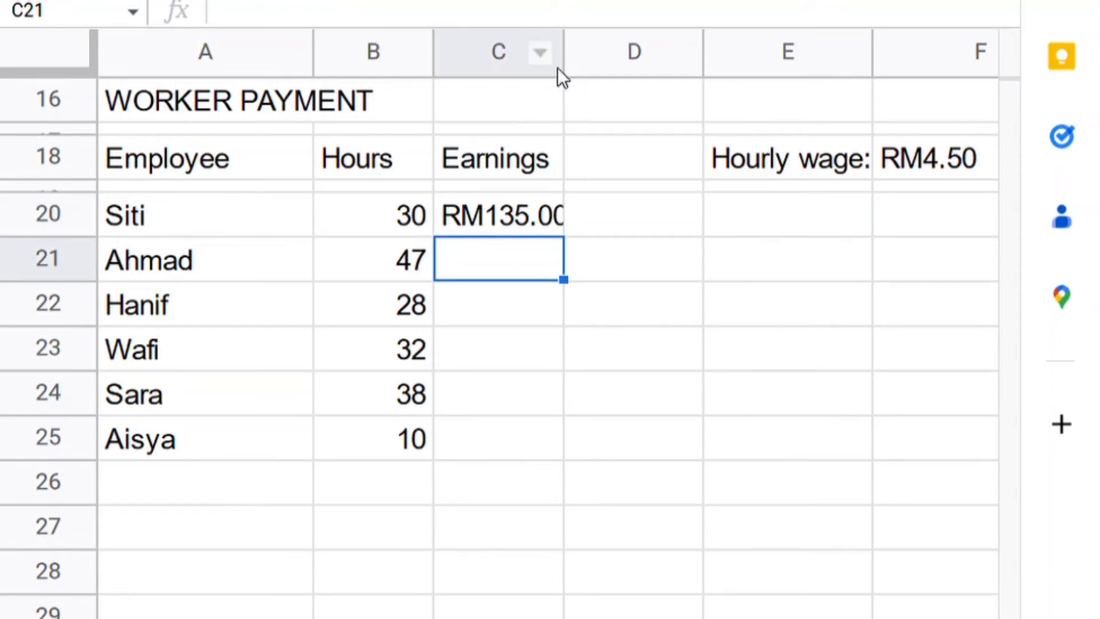
# Widen the Earnings column slightly and fill the C20 formula down through C25, rejecting the suggested $F$18 autofill
pyautogui.moveTo(565, 56); pyautogui.dragTo(582, 69)
pyautogui.click(549, 226)
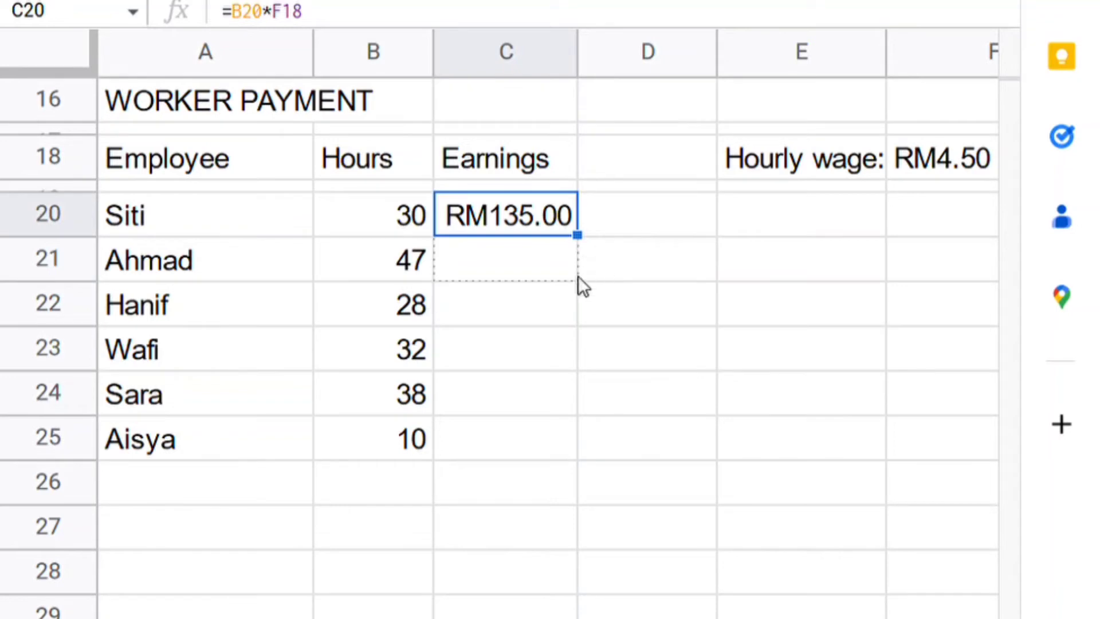
pyautogui.moveTo(569, 379); pyautogui.dragTo(572, 438)
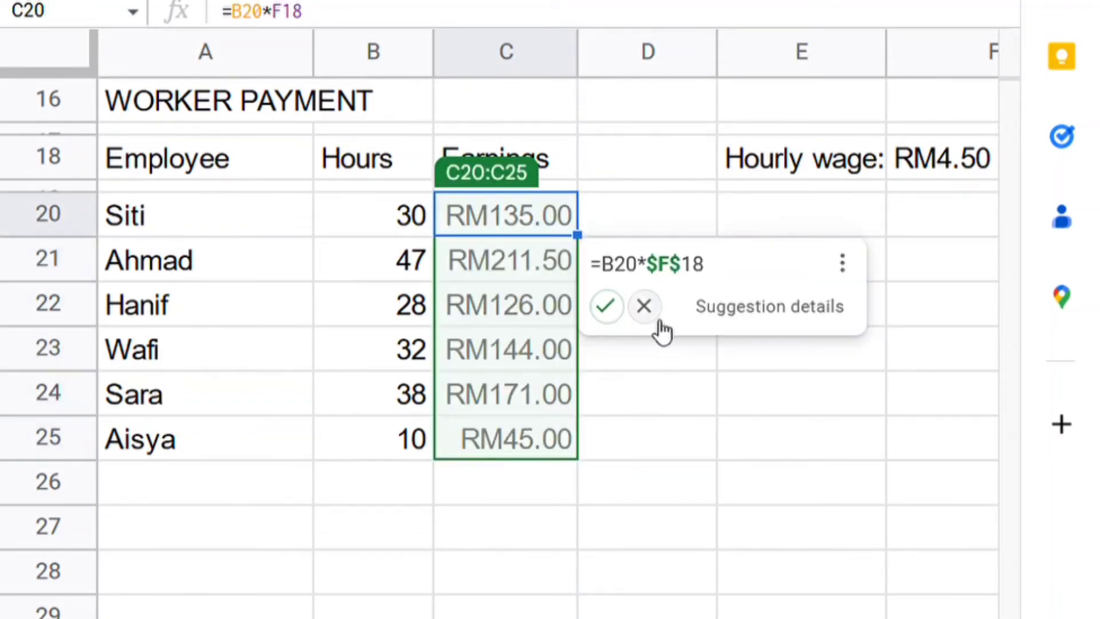
pyautogui.click(645, 308)
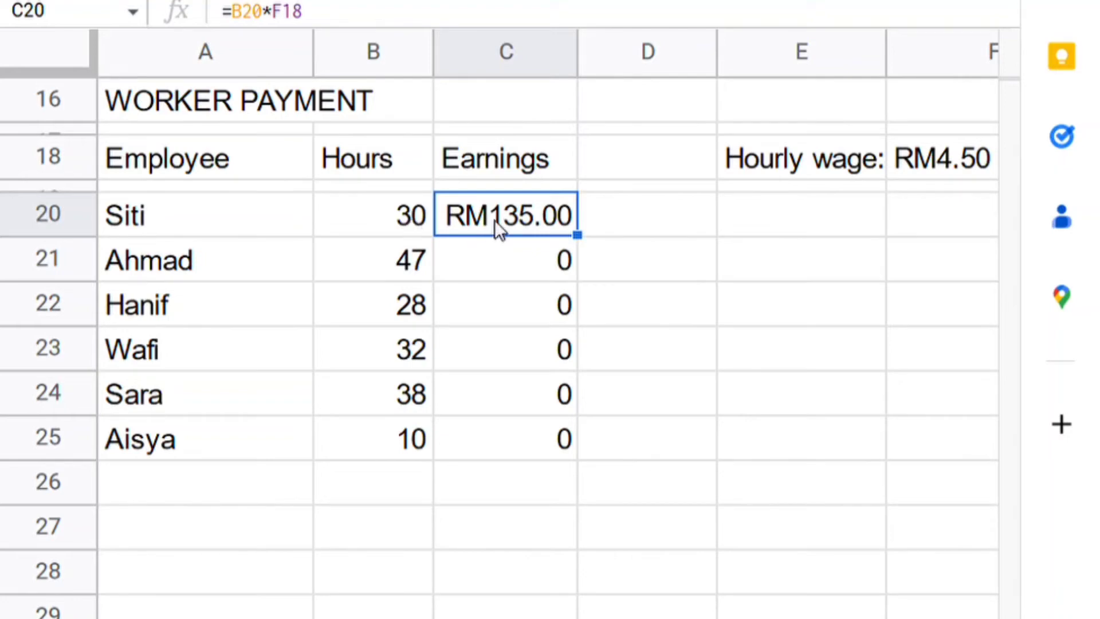
# Examine which hours and wage cells the Earnings formulas in C20, C21 and C22 refer to
pyautogui.click(369, 206)
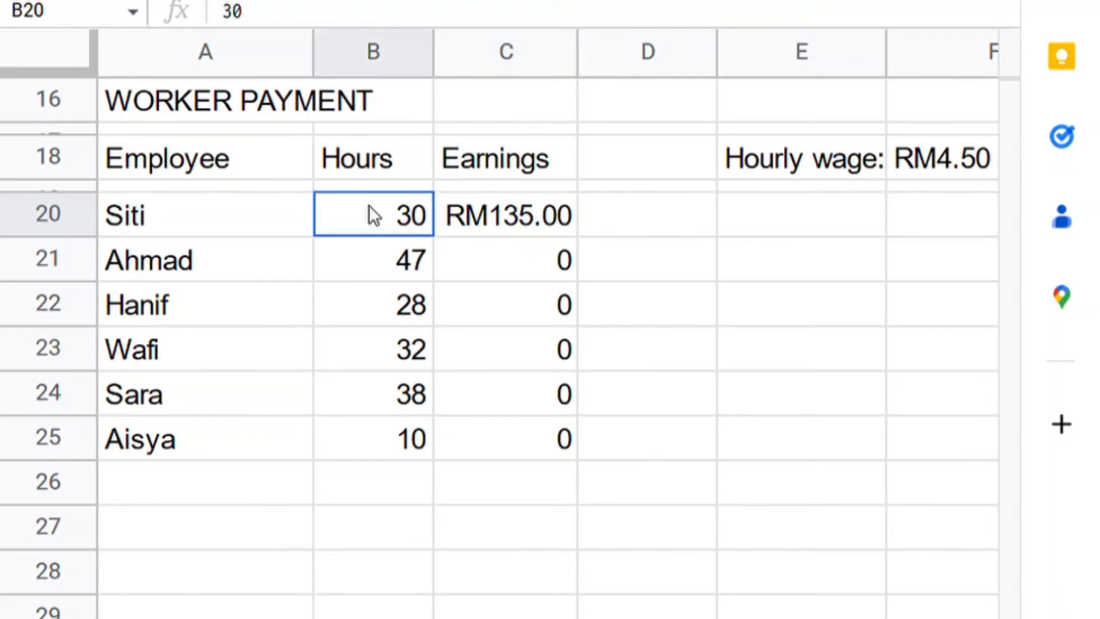
pyautogui.click(926, 162)
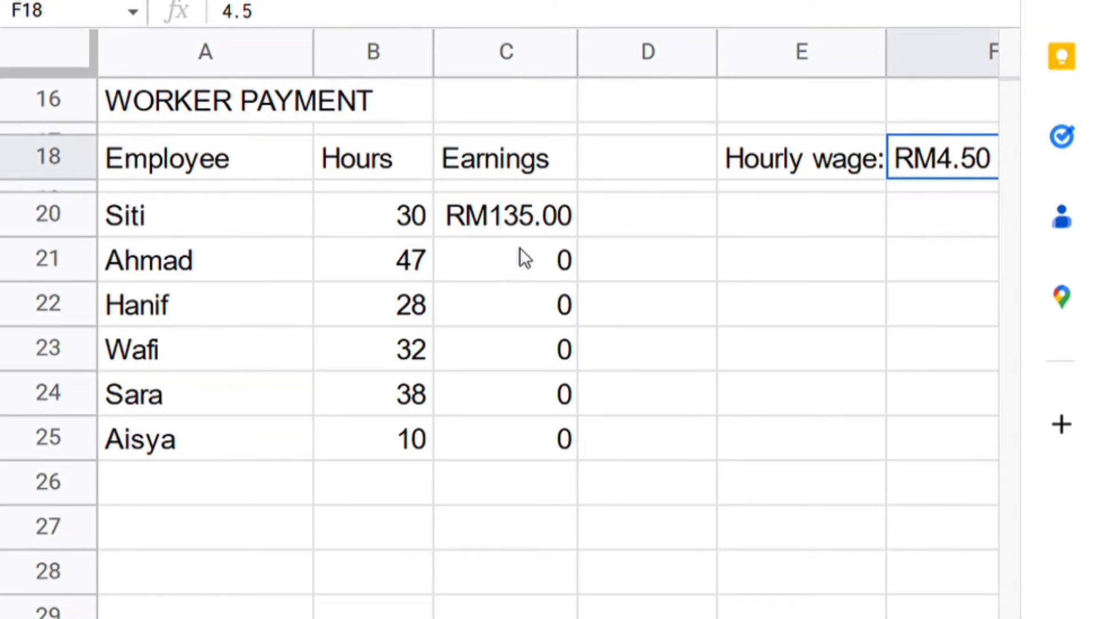
pyautogui.click(521, 264)
pyautogui.click(381, 268)
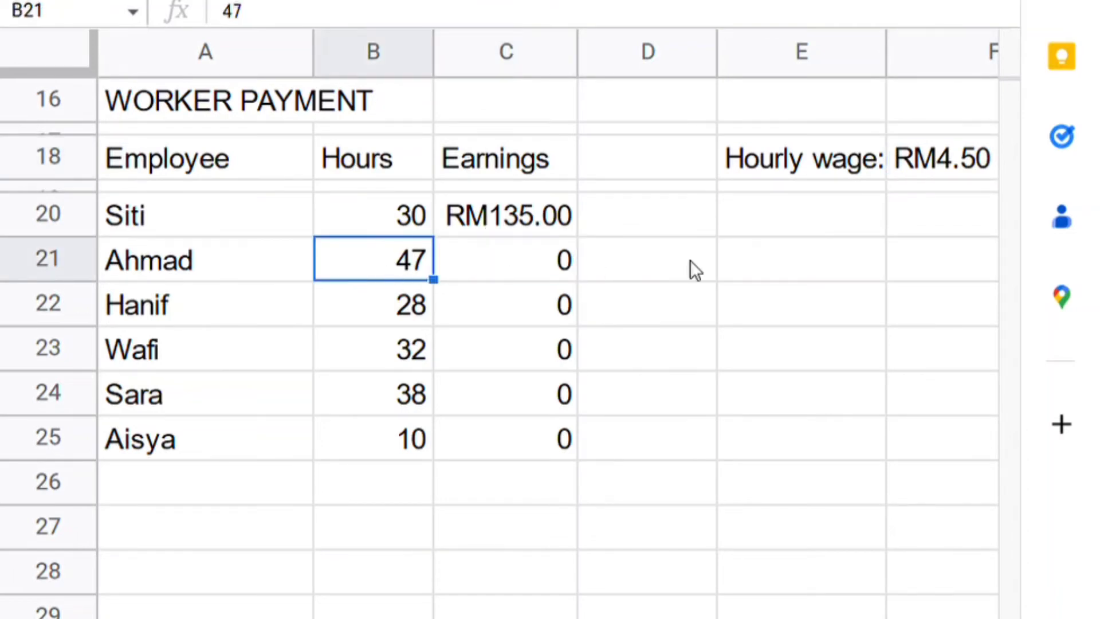
pyautogui.click(491, 310)
pyautogui.click(395, 314)
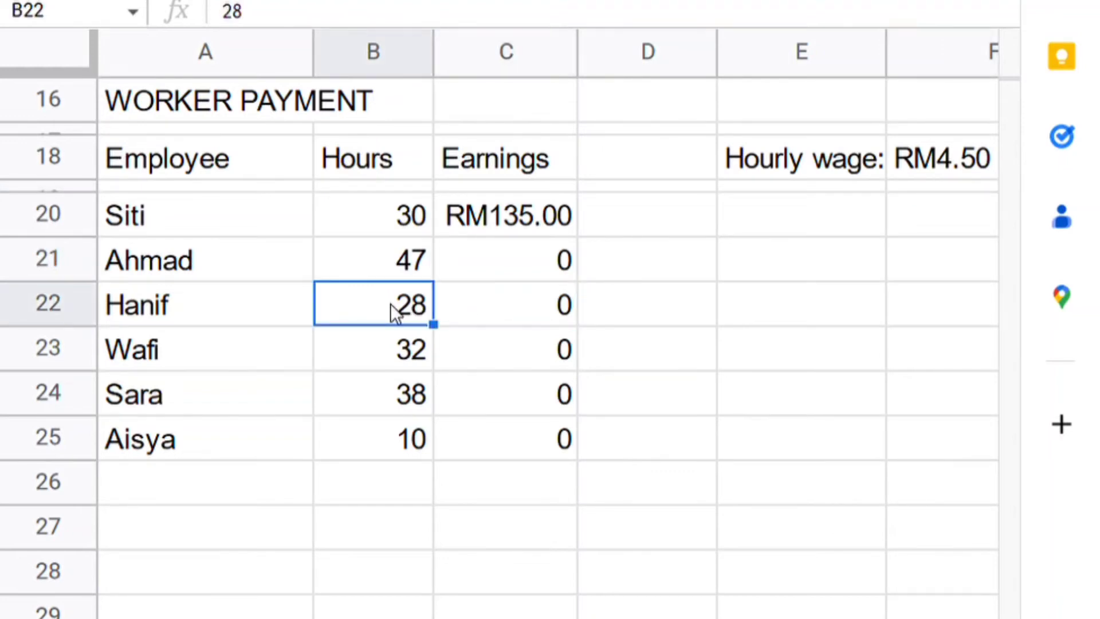
pyautogui.click(929, 234)
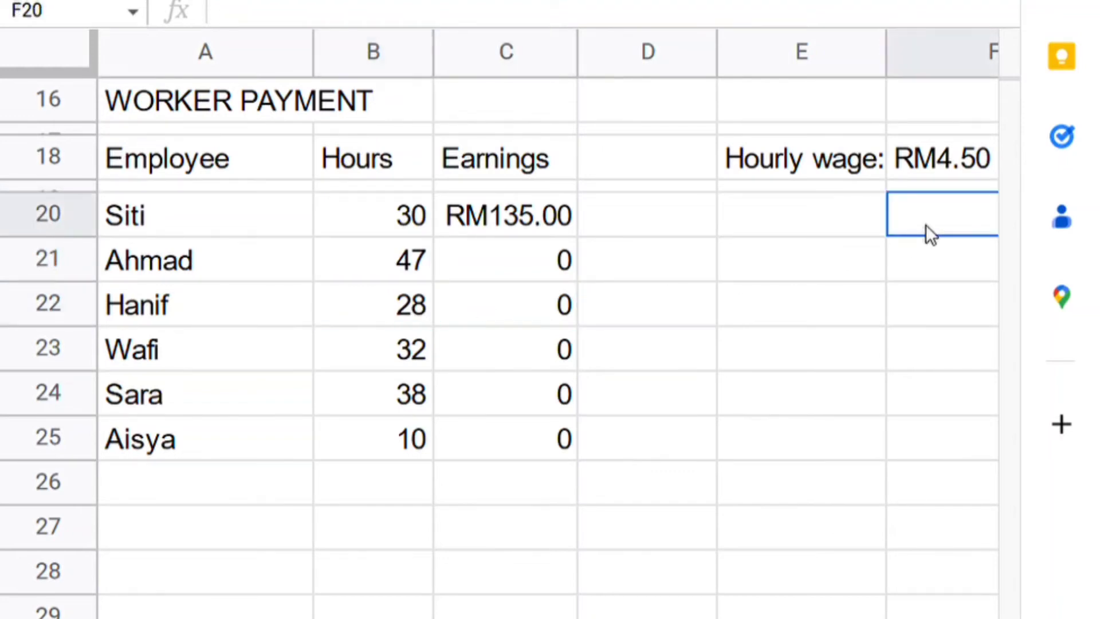
# Clear the Earnings formulas in C21:C25 and replace the formula in C20 with =B20*$F$18
pyautogui.moveTo(572, 276); pyautogui.dragTo(544, 438)
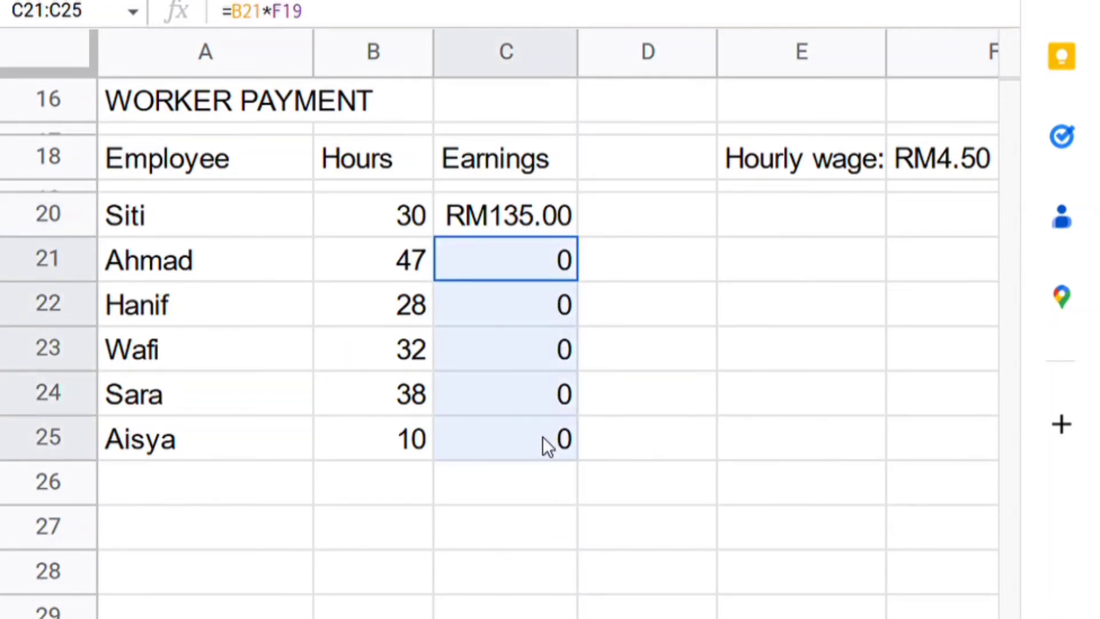
pyautogui.press('Delete')
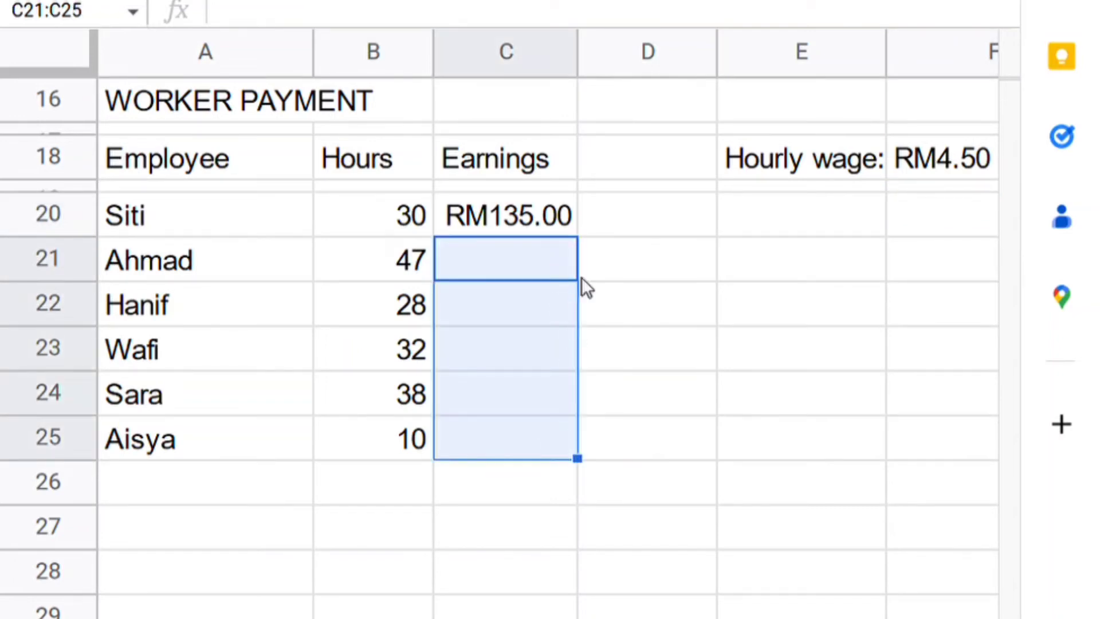
pyautogui.click(538, 210)
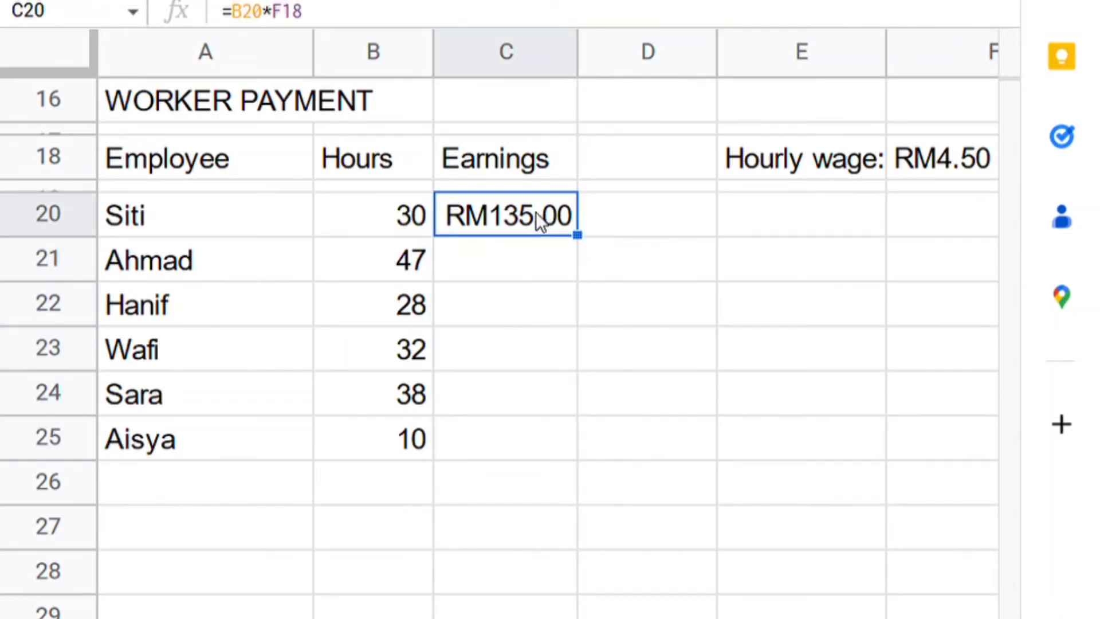
pyautogui.write('=')
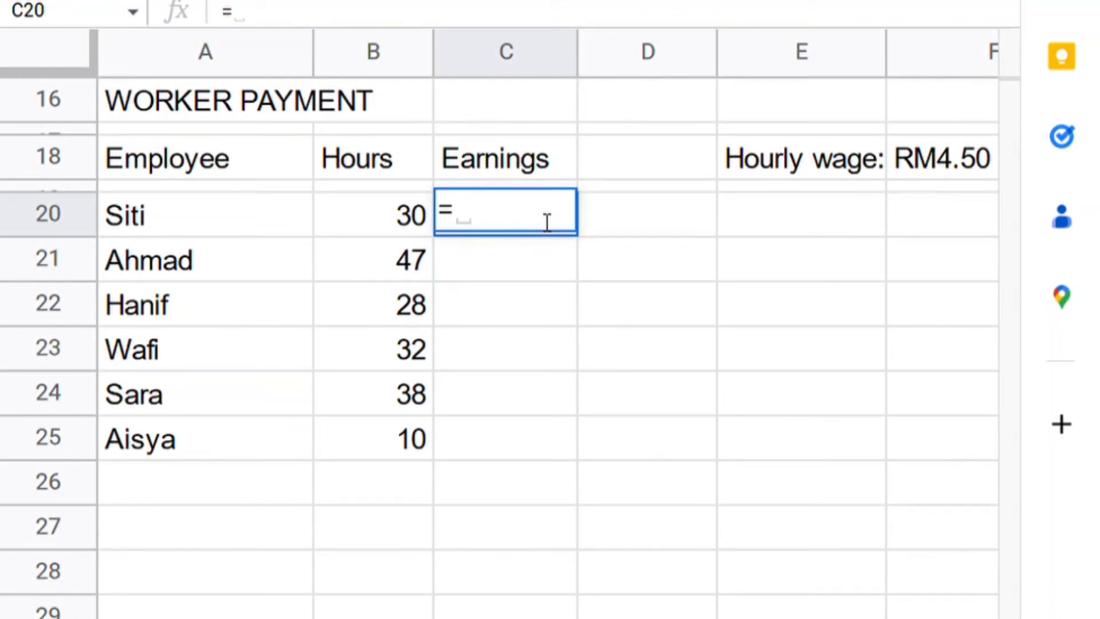
pyautogui.write('b')
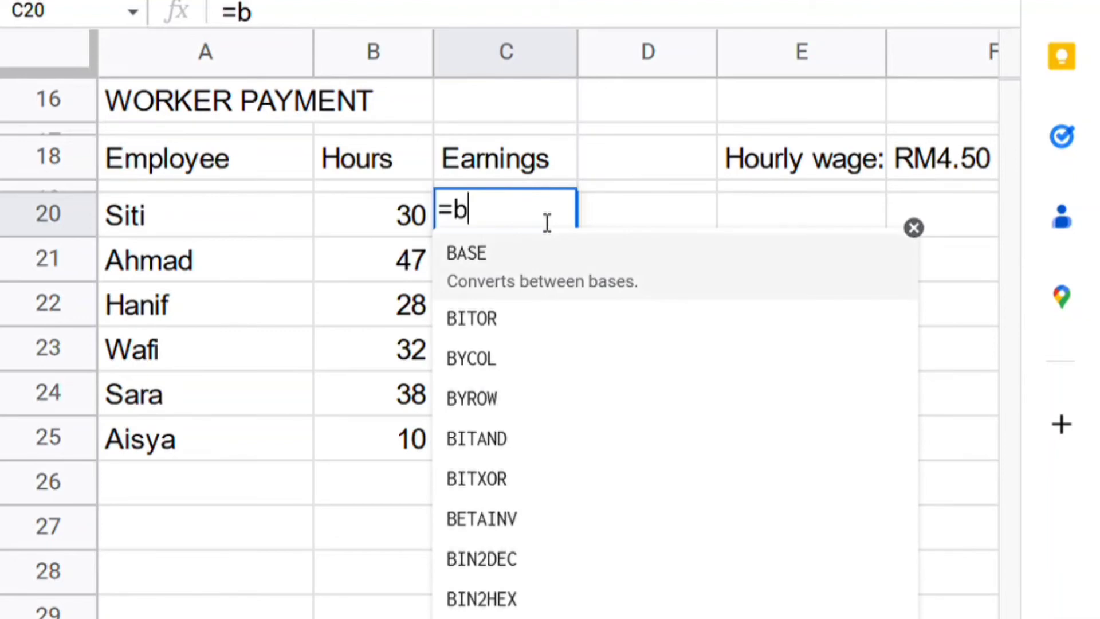
pyautogui.write('20')
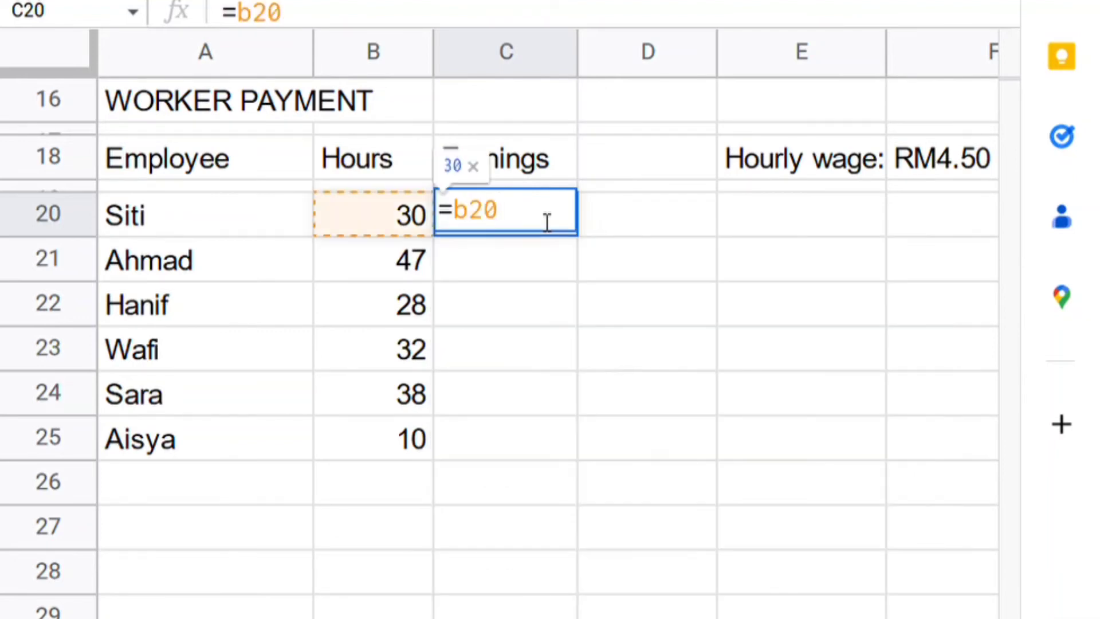
pyautogui.write('*')
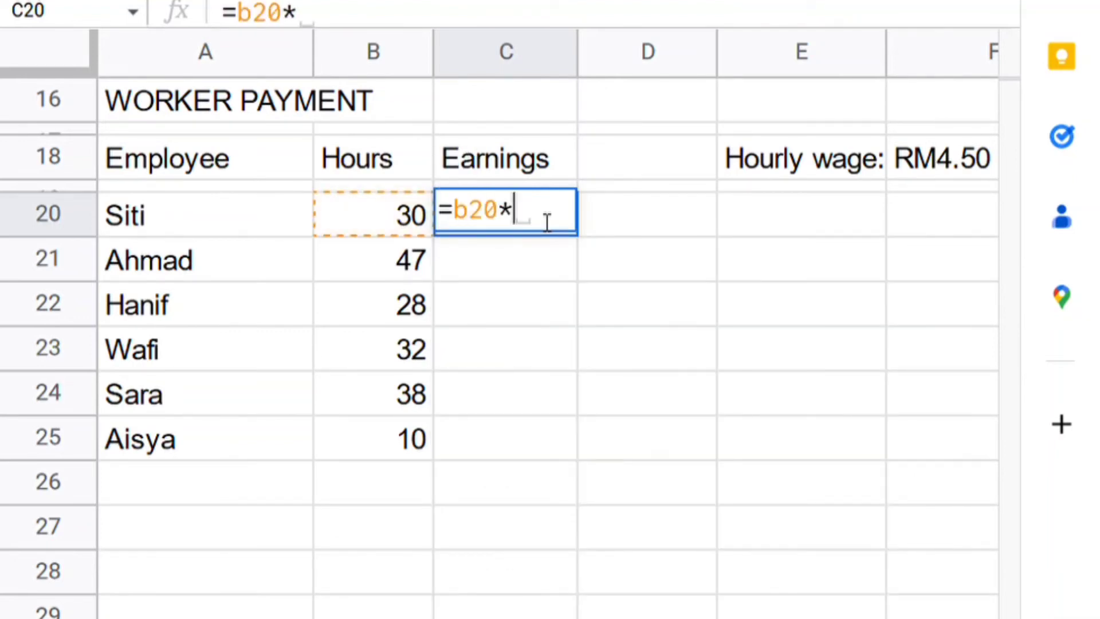
pyautogui.write('$f')
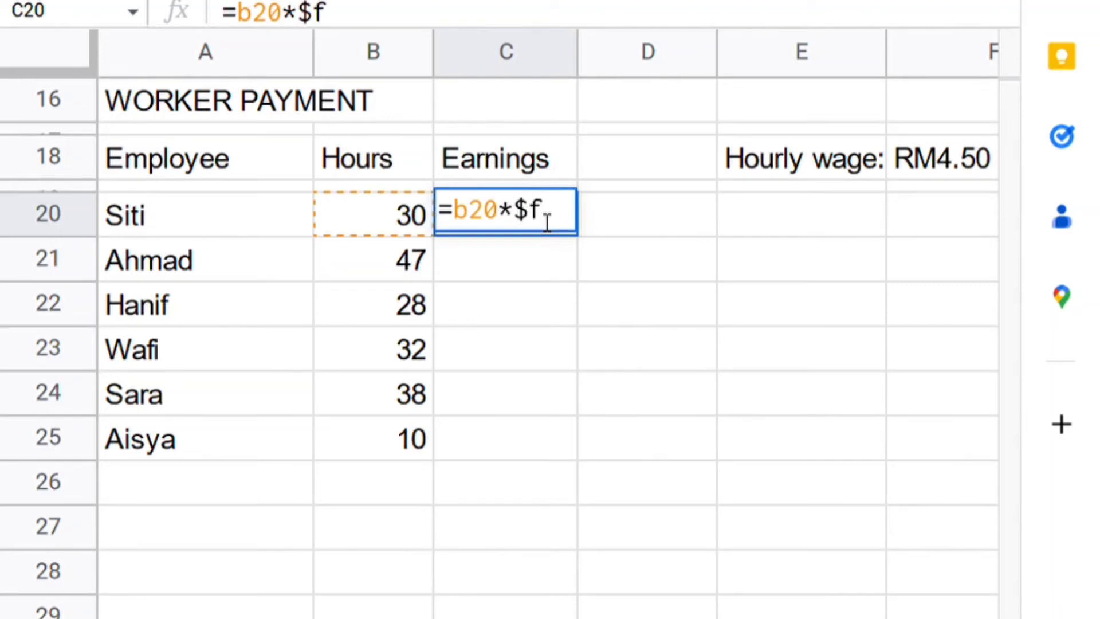
pyautogui.write('$18')
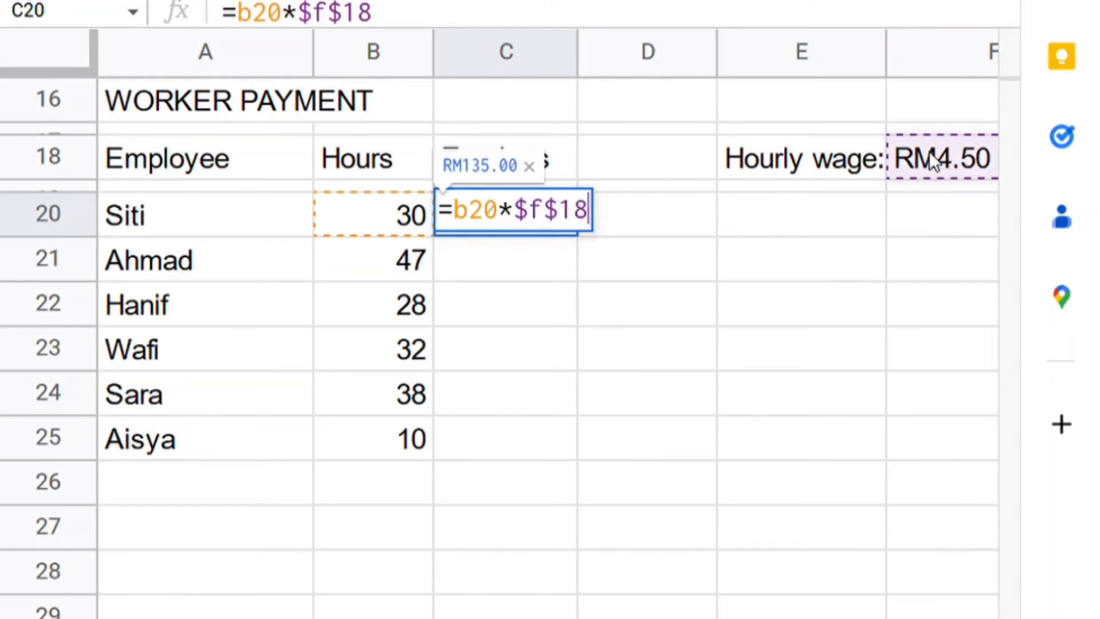
pyautogui.press('Return')
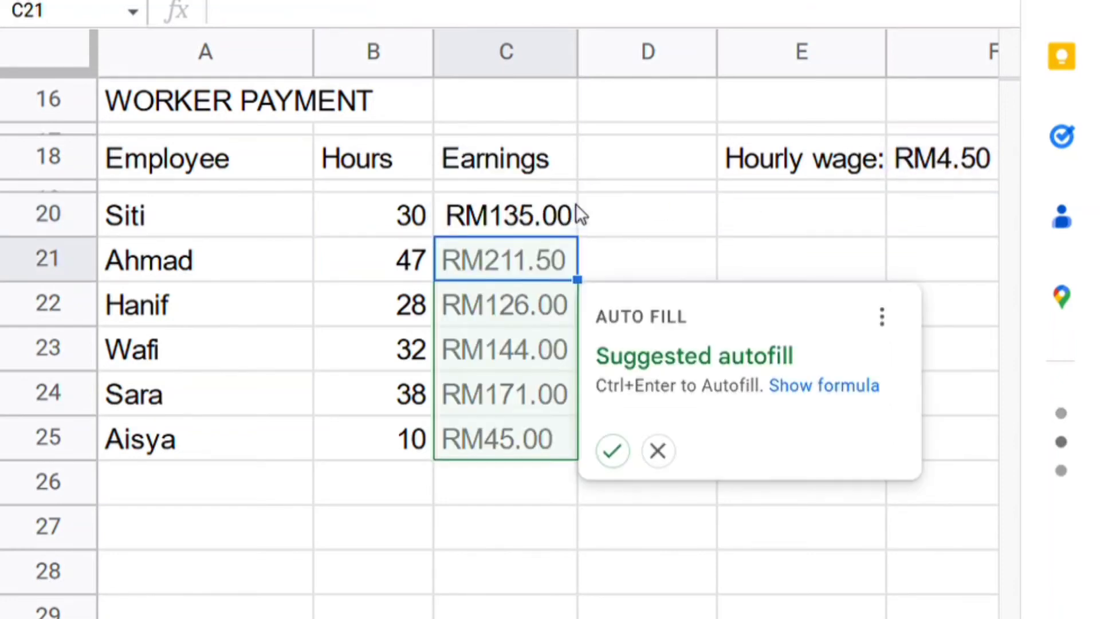
# Reject the suggested autofill and fill the absolute-reference formula from C20 down through C25
pyautogui.click(659, 451)
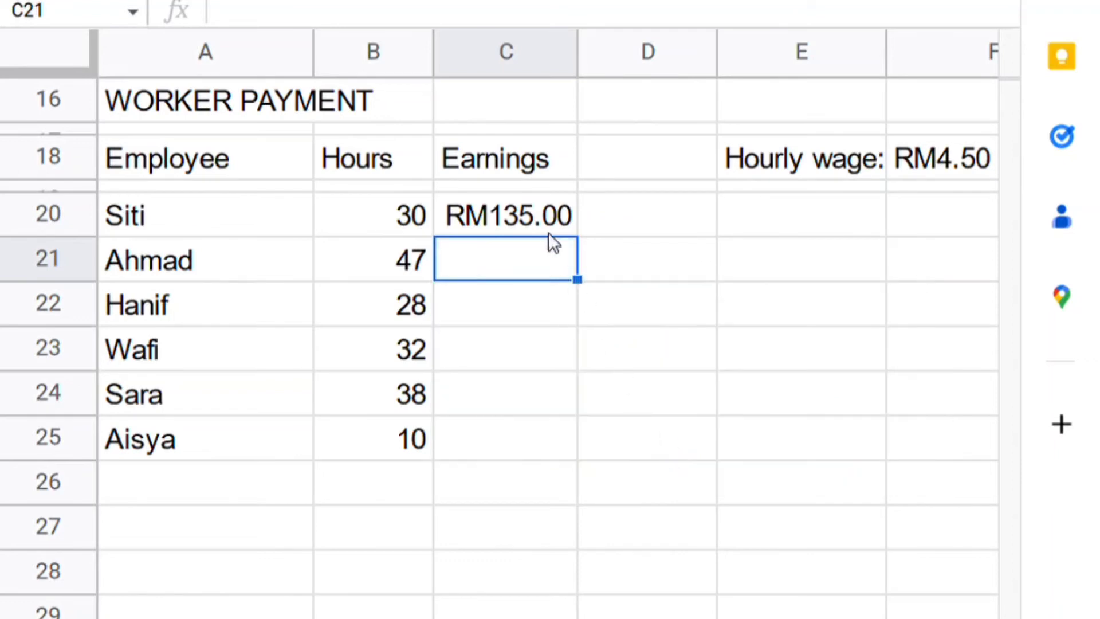
pyautogui.click(548, 232)
pyautogui.moveTo(597, 254); pyautogui.dragTo(590, 451)
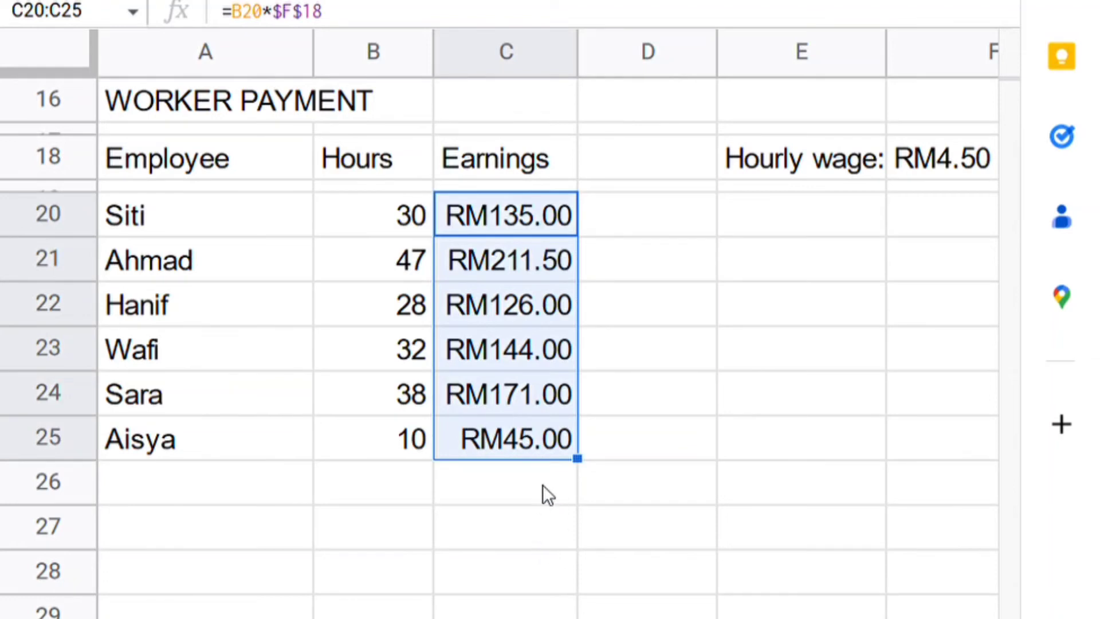
# Label A27 "TOTAL:" and add up the employees' earnings in C27 with the formula =SUM(C20:C25)
pyautogui.click(241, 530)
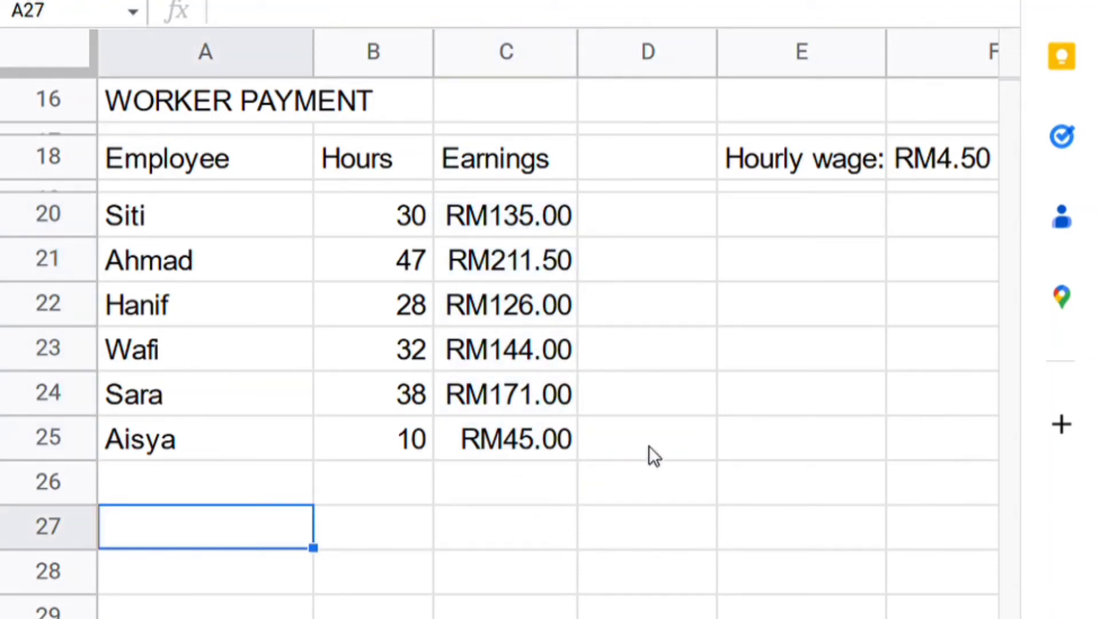
pyautogui.write('TOTAL')
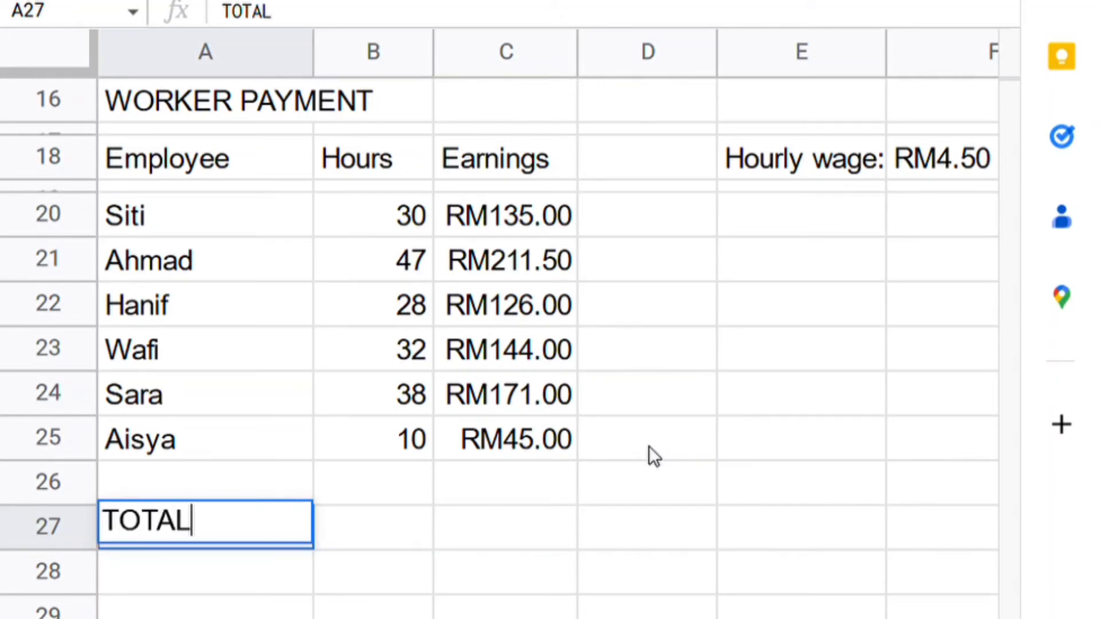
pyautogui.write(':')
pyautogui.click(515, 526)
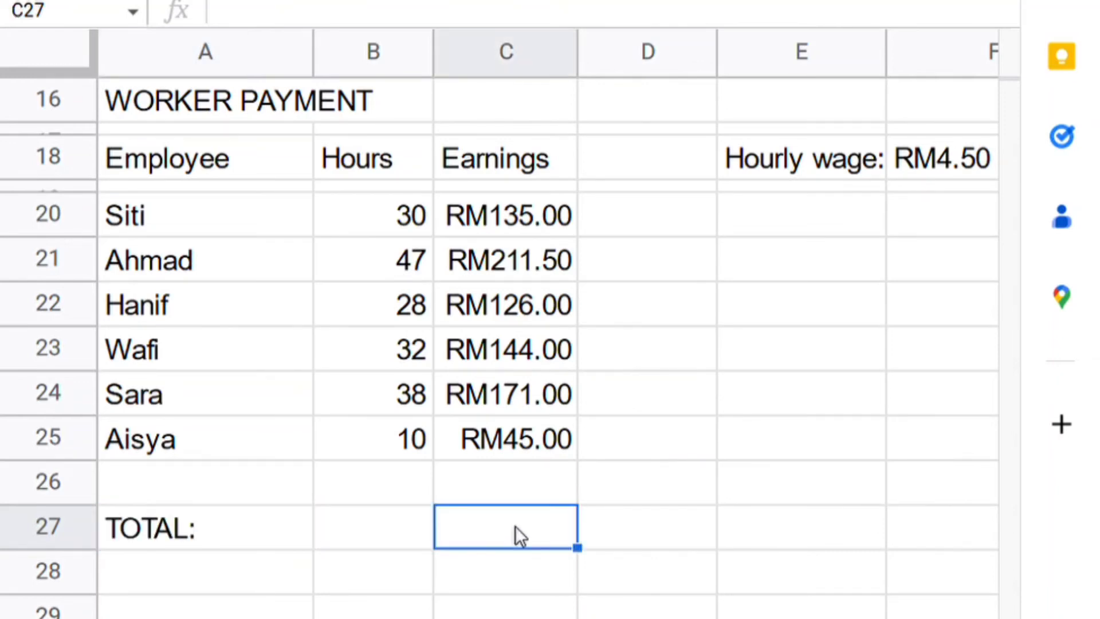
pyautogui.write('=')
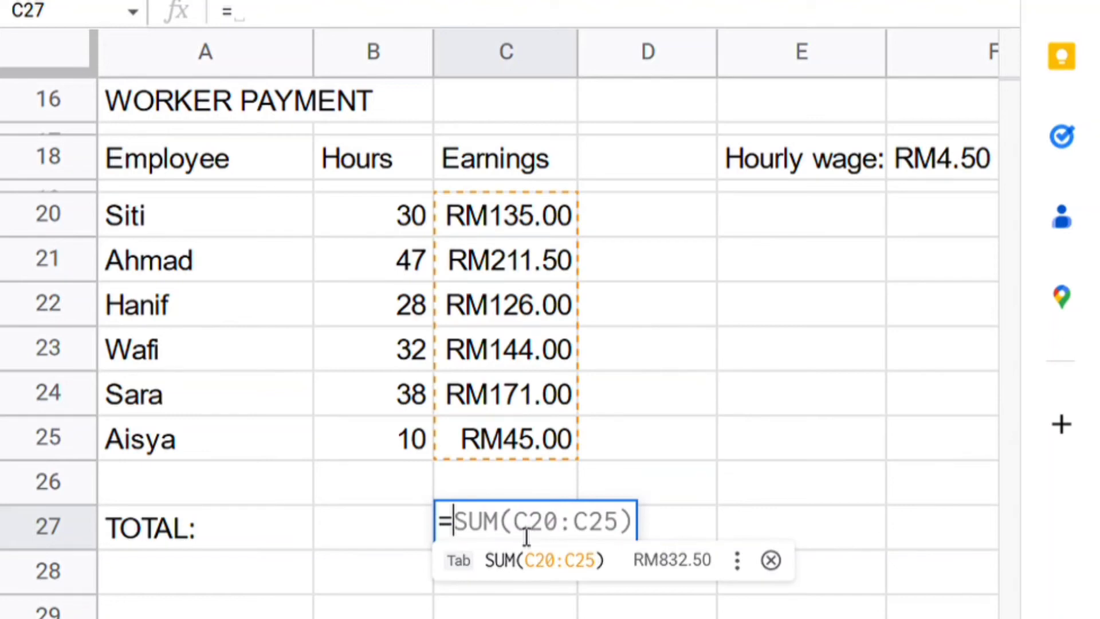
pyautogui.write('SUM(')
pyautogui.moveTo(504, 215); pyautogui.dragTo(532, 414)
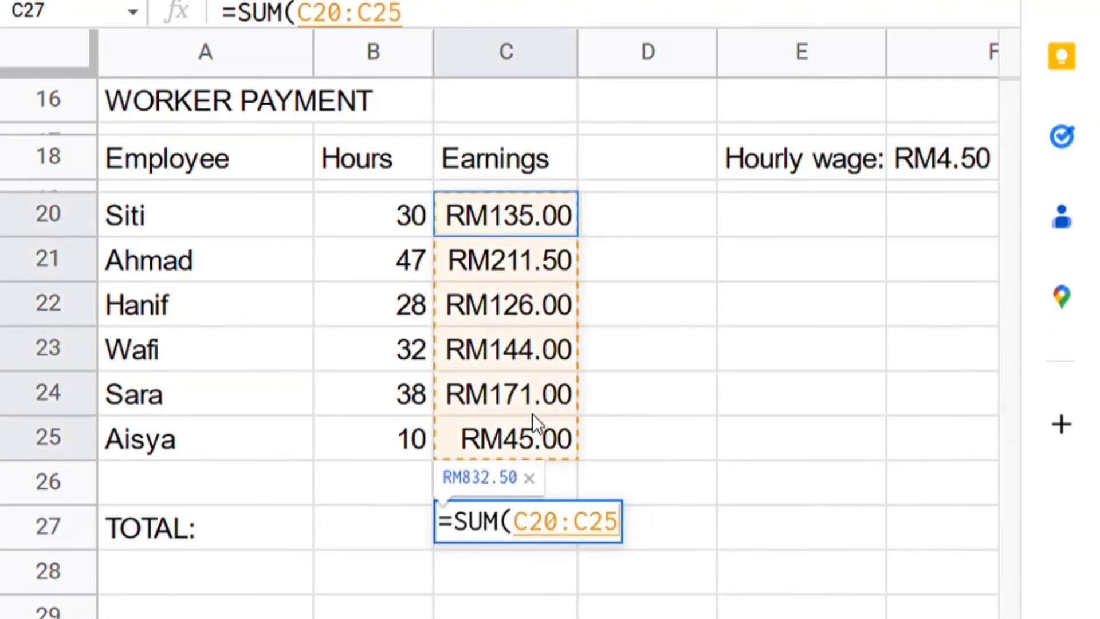
pyautogui.press('Return')
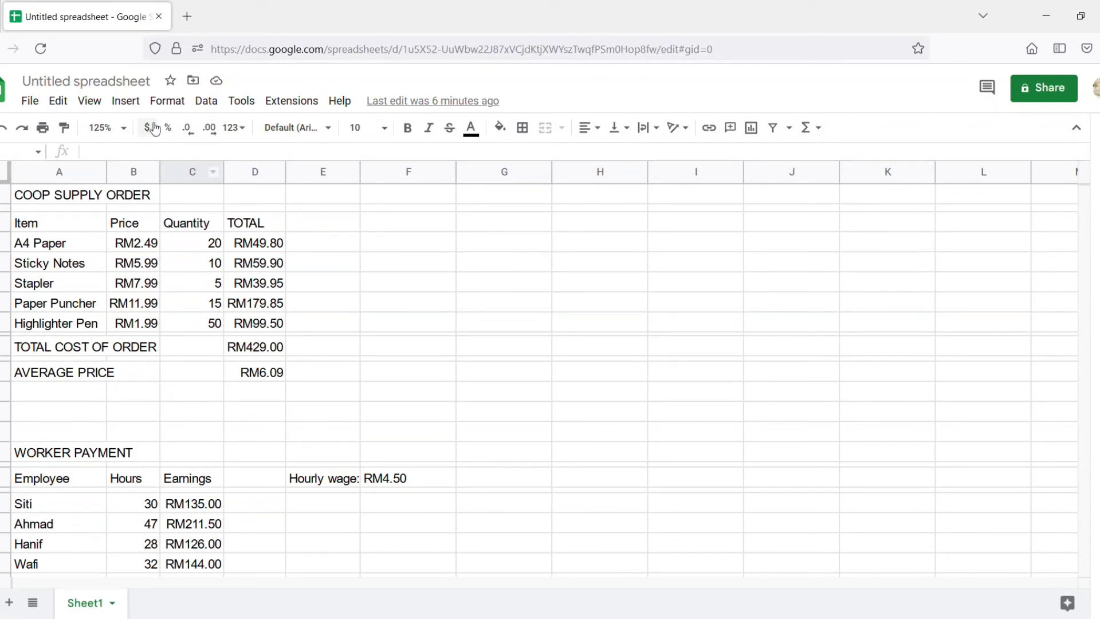
# Insert a chart, shrink it and place it beside the COOP SUPPLY ORDER table
pyautogui.click(126, 101)
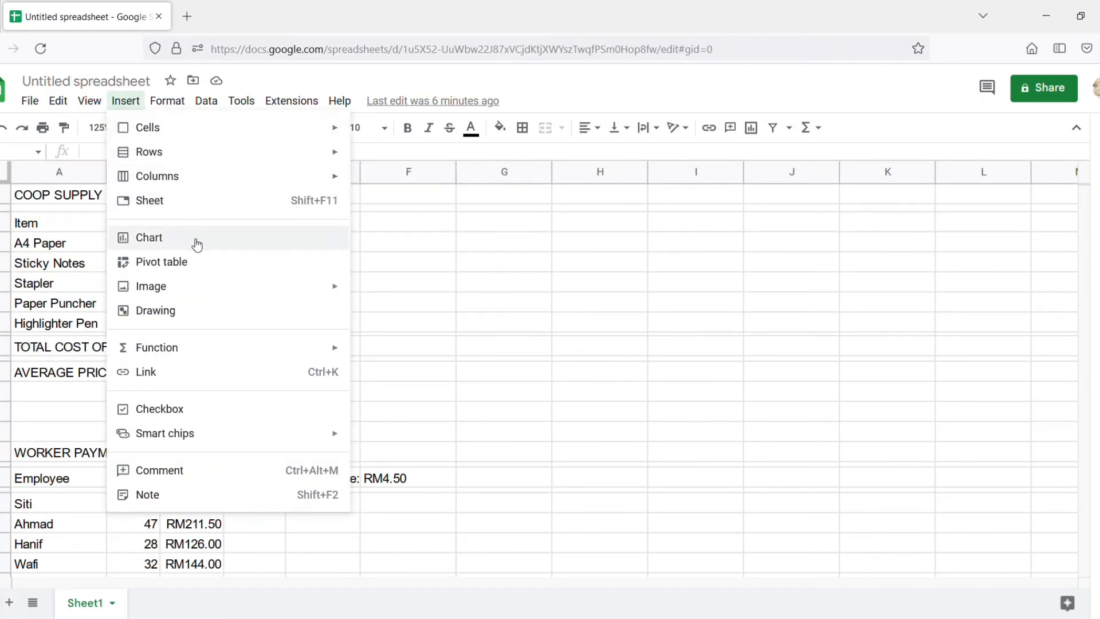
pyautogui.click(197, 245)
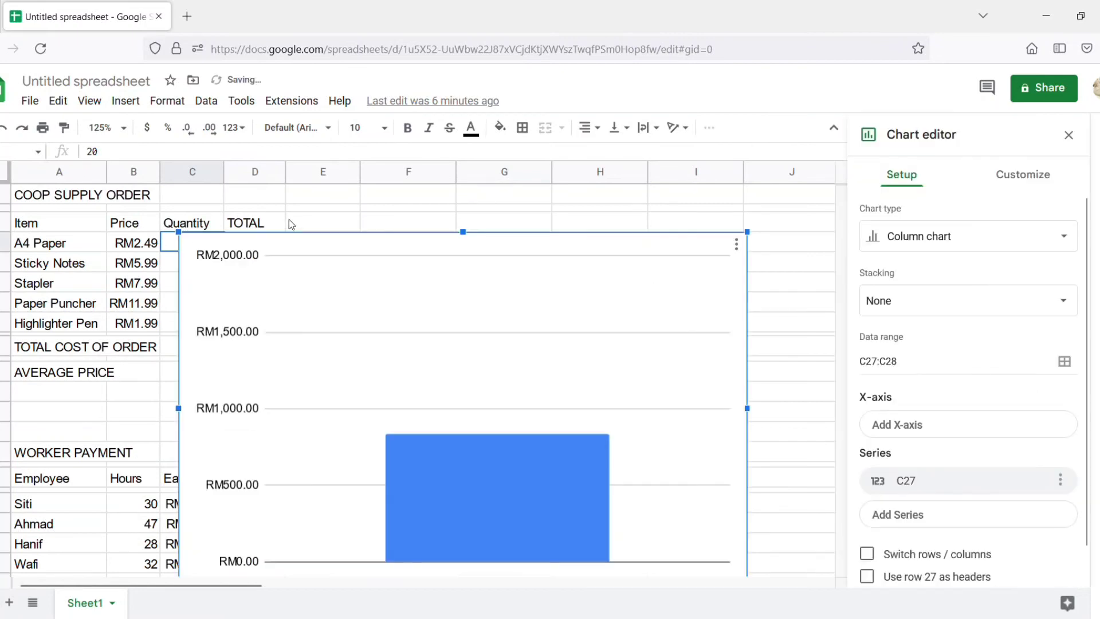
pyautogui.doubleClick(503, 330)
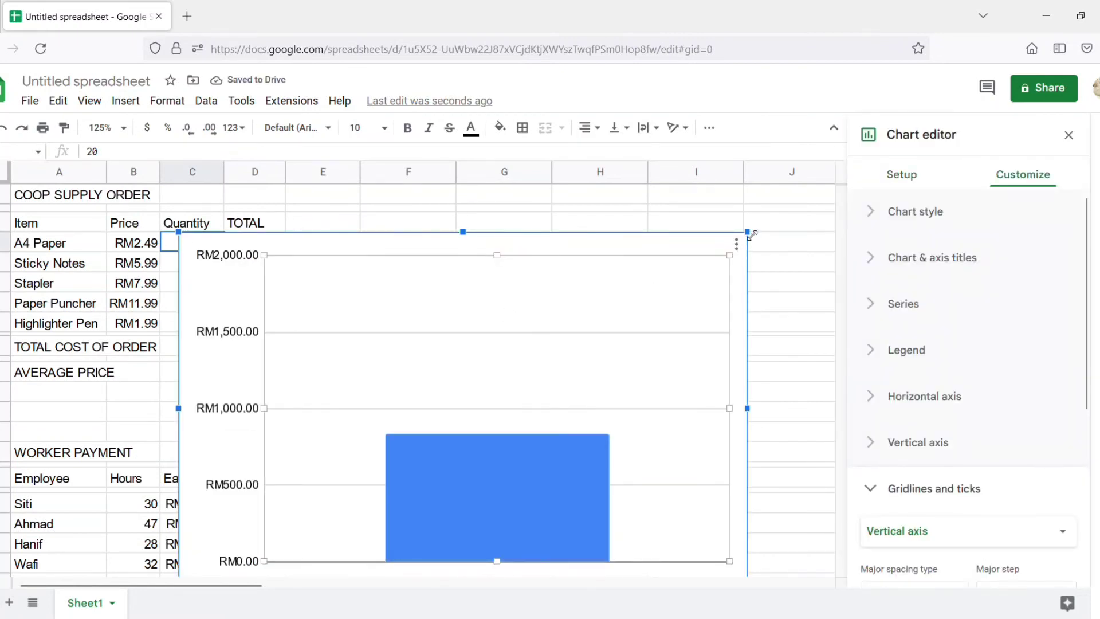
pyautogui.moveTo(747, 232); pyautogui.dragTo(675, 277)
pyautogui.moveTo(646, 336); pyautogui.dragTo(536, 282)
# Choose Column chart as the type of the chart beside the supply order table
pyautogui.click(902, 176)
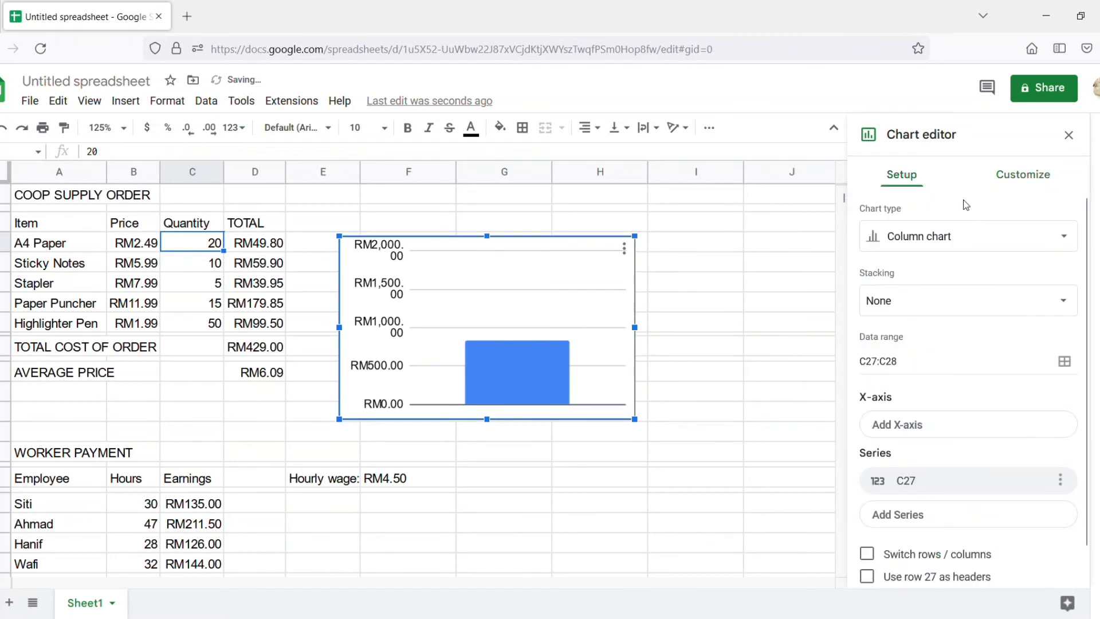
pyautogui.click(938, 234)
pyautogui.scroll(-3, 889, 331)
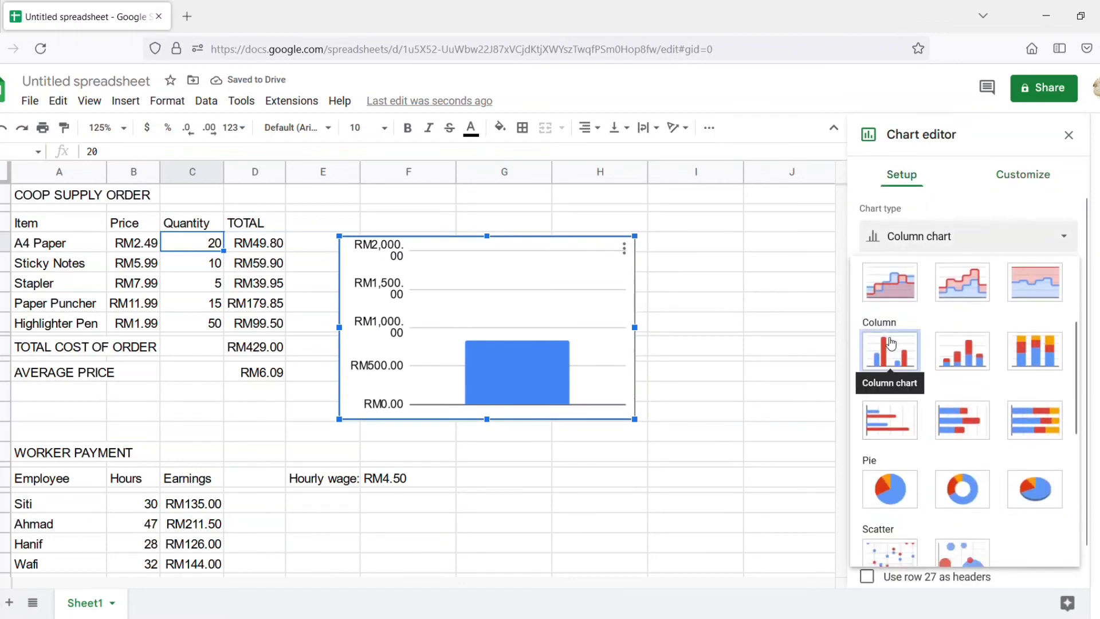
pyautogui.click(889, 343)
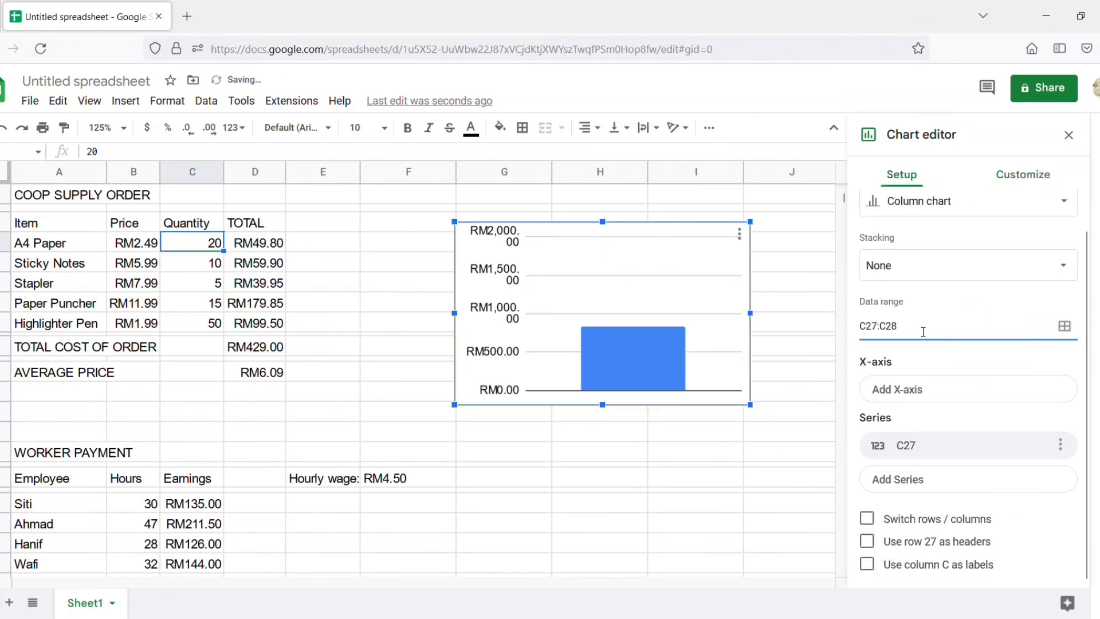
# Try to assign the item names as the chart's X-axis and the item totals as its series by selecting their cells
pyautogui.click(922, 391)
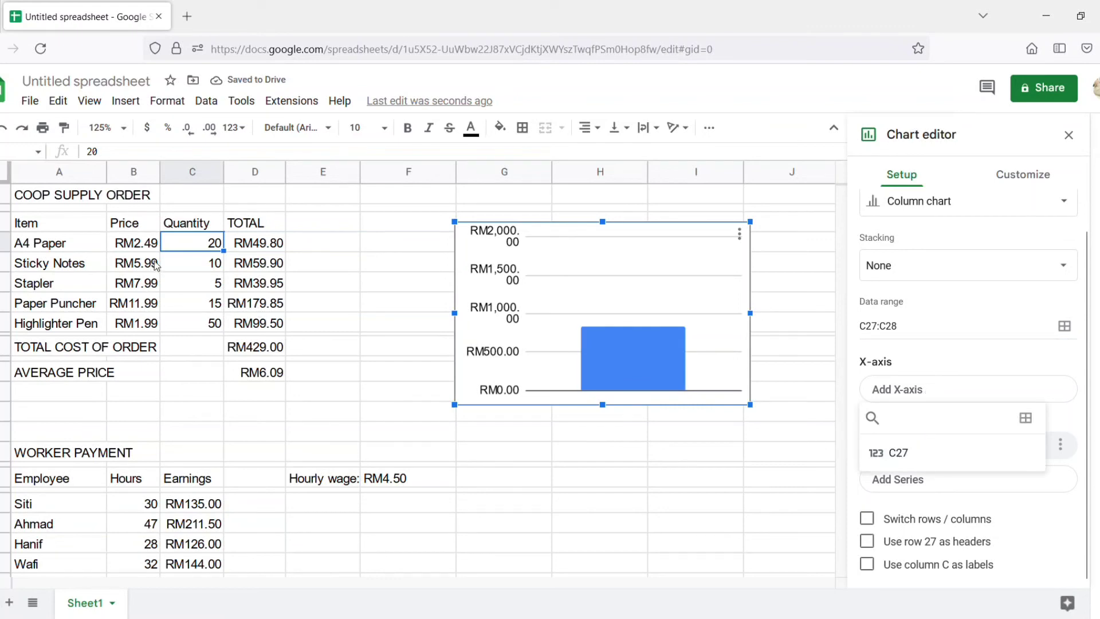
pyautogui.moveTo(81, 248); pyautogui.dragTo(81, 325)
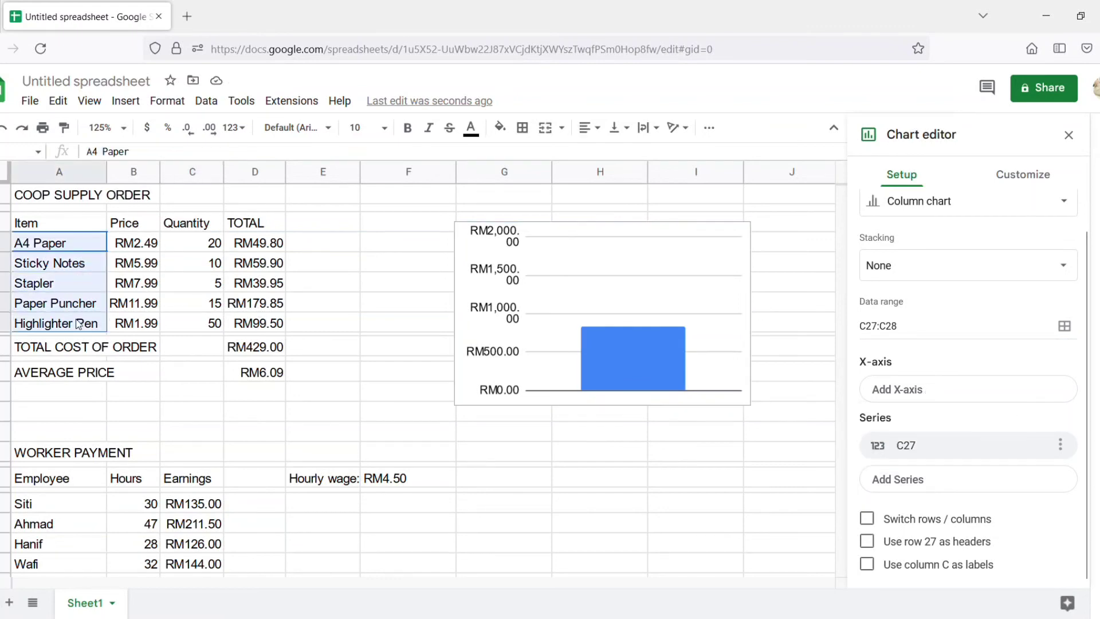
pyautogui.click(920, 449)
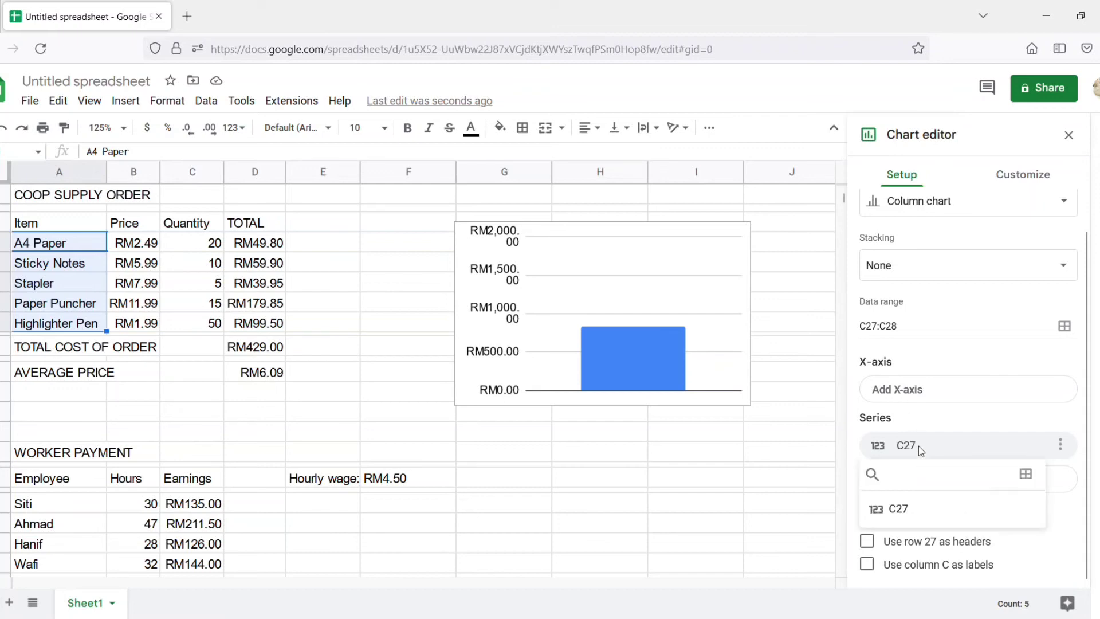
pyautogui.moveTo(256, 252); pyautogui.dragTo(263, 320)
# Set the column chart's data range to A4:A8,D4:D8 so it plots each item's total
pyautogui.click(922, 336)
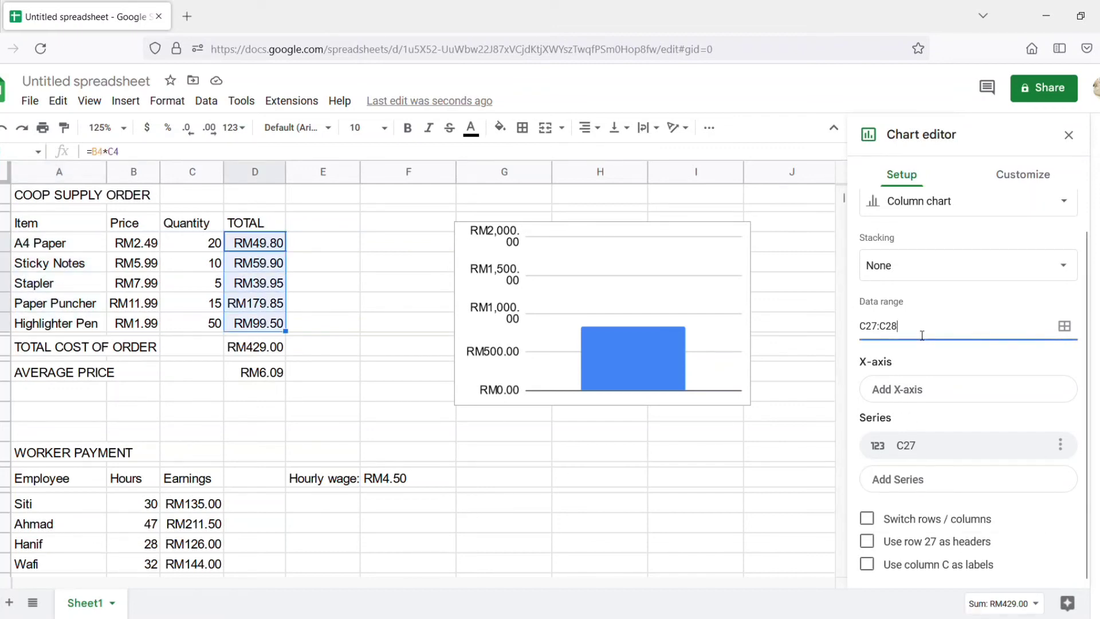
pyautogui.press('BackSpace')
pyautogui.press('BackSpace')
pyautogui.press('BackSpace')
pyautogui.press('BackSpace')
pyautogui.press('BackSpace')
pyautogui.press('BackSpace')
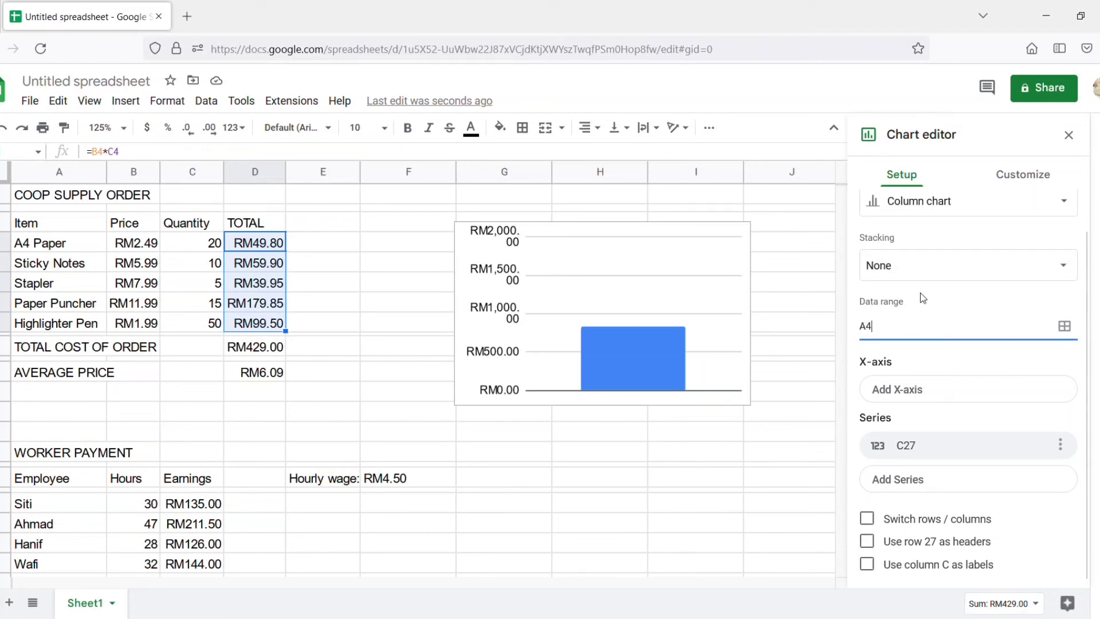
pyautogui.write(':A8,D4')
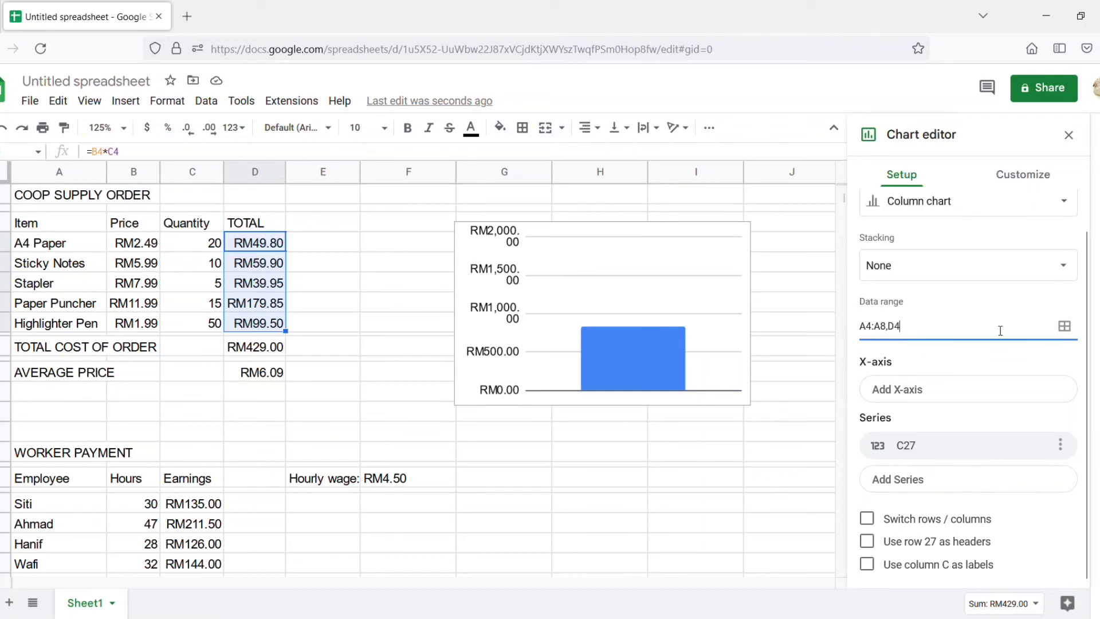
pyautogui.write(':D8')
pyautogui.press('Return')
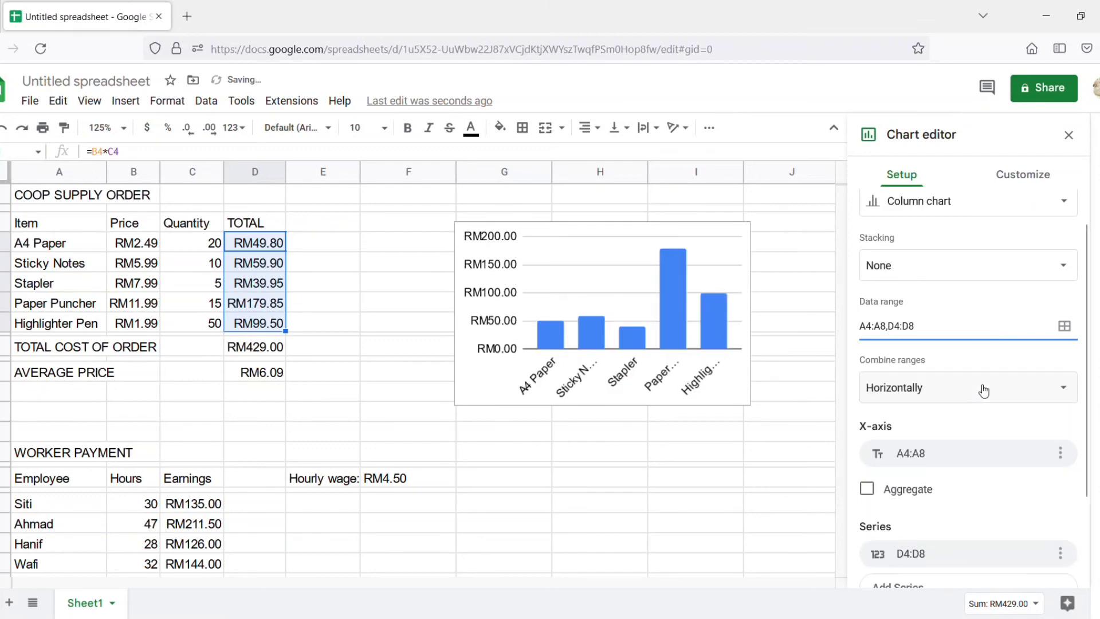
pyautogui.click(461, 403)
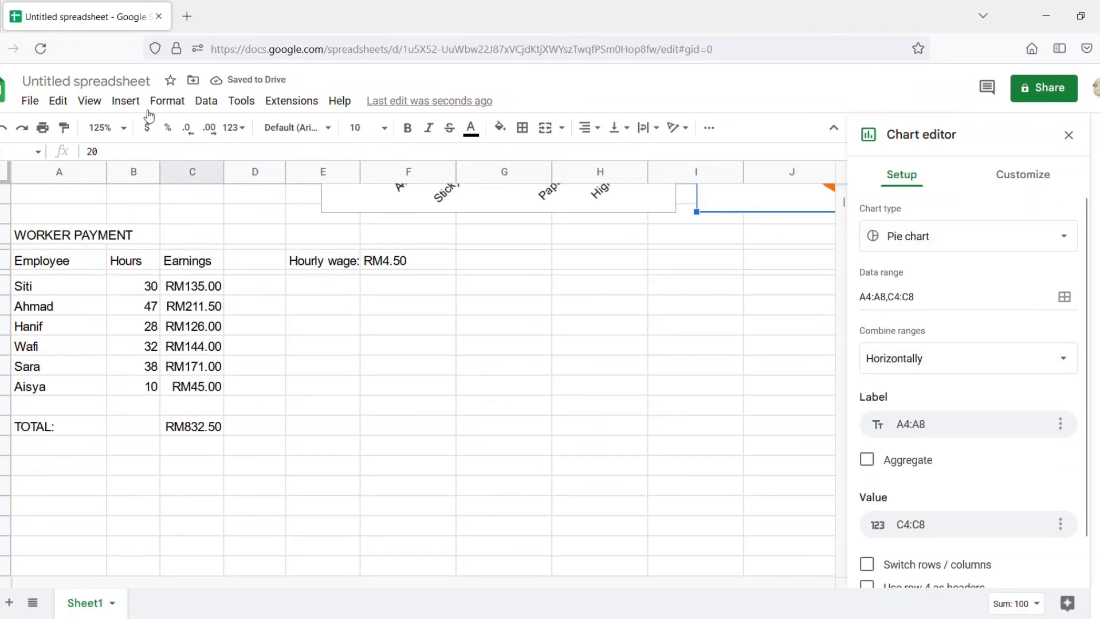
# Insert a new chart near the WORKER PAYMENT table and set its type to Bar chart
pyautogui.click(131, 102)
pyautogui.click(177, 245)
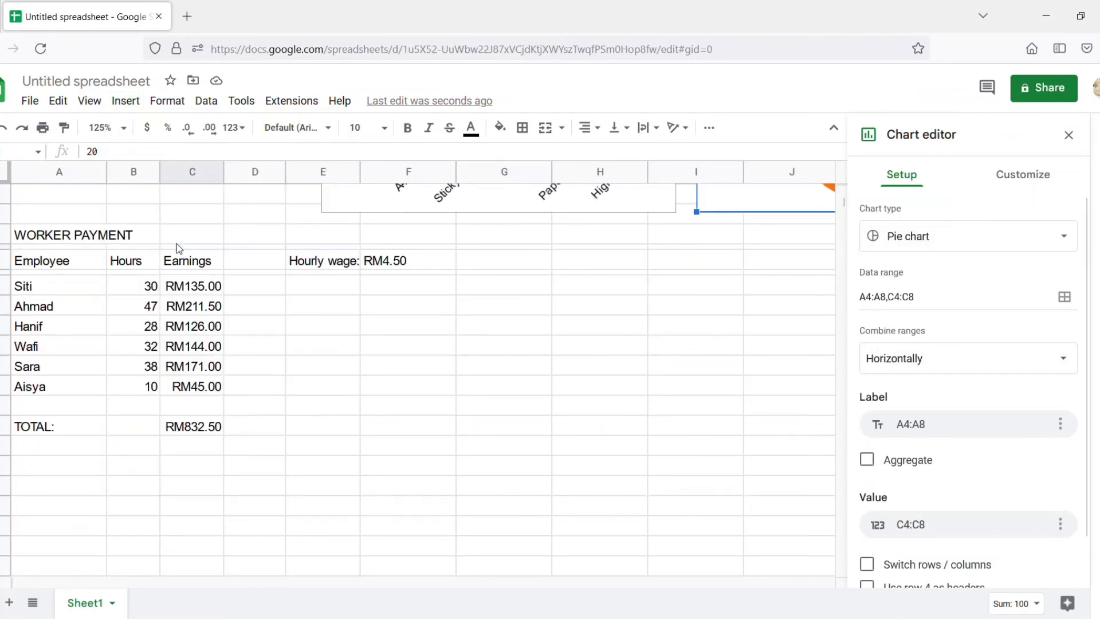
pyautogui.click(952, 244)
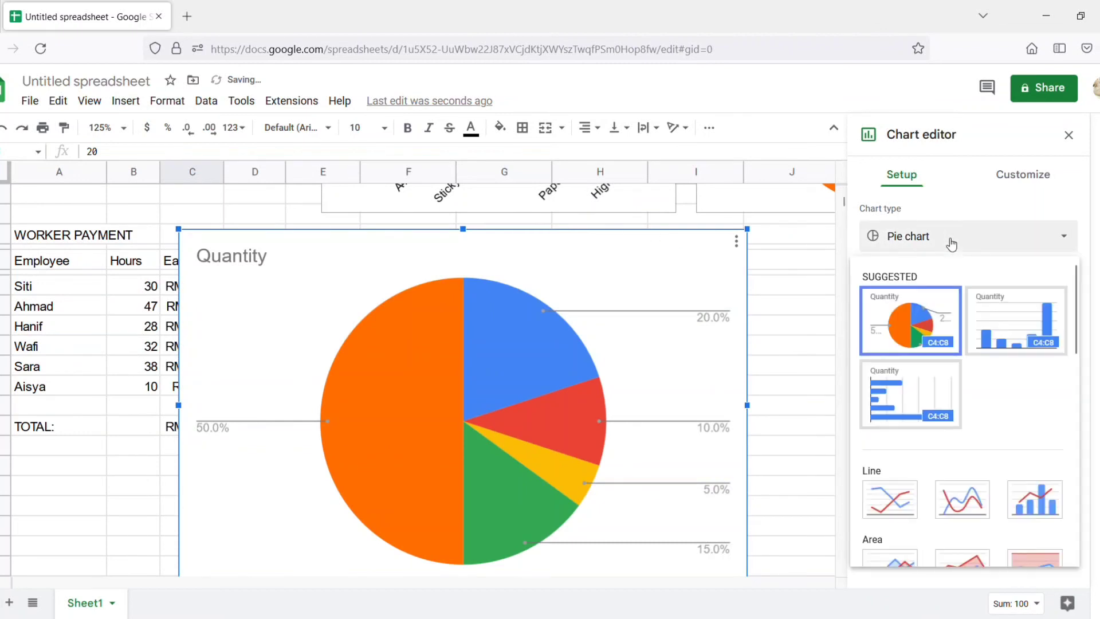
pyautogui.scroll(-5, 1000, 383)
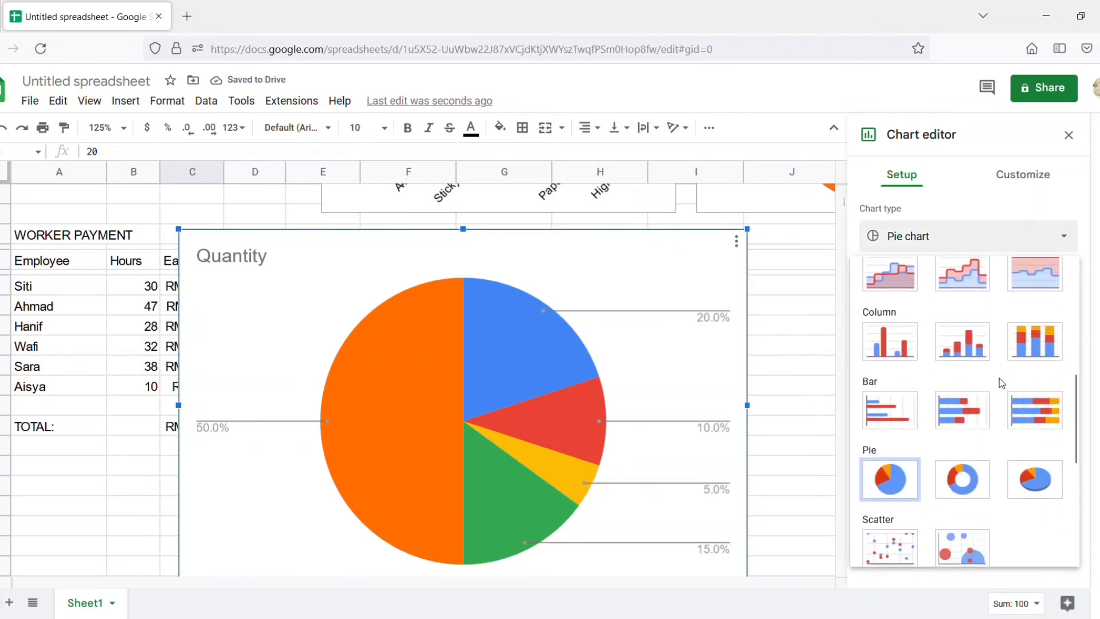
pyautogui.click(896, 407)
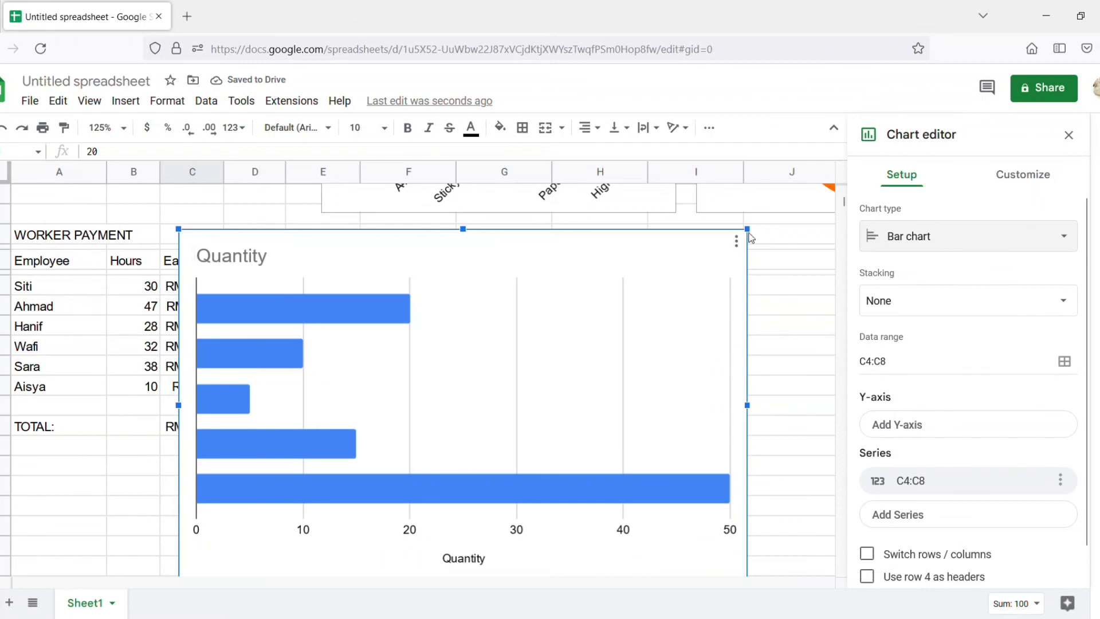
# Shrink the new bar chart and place it beside the WORKER PAYMENT table, below the hourly wage
pyautogui.moveTo(749, 235); pyautogui.dragTo(659, 281)
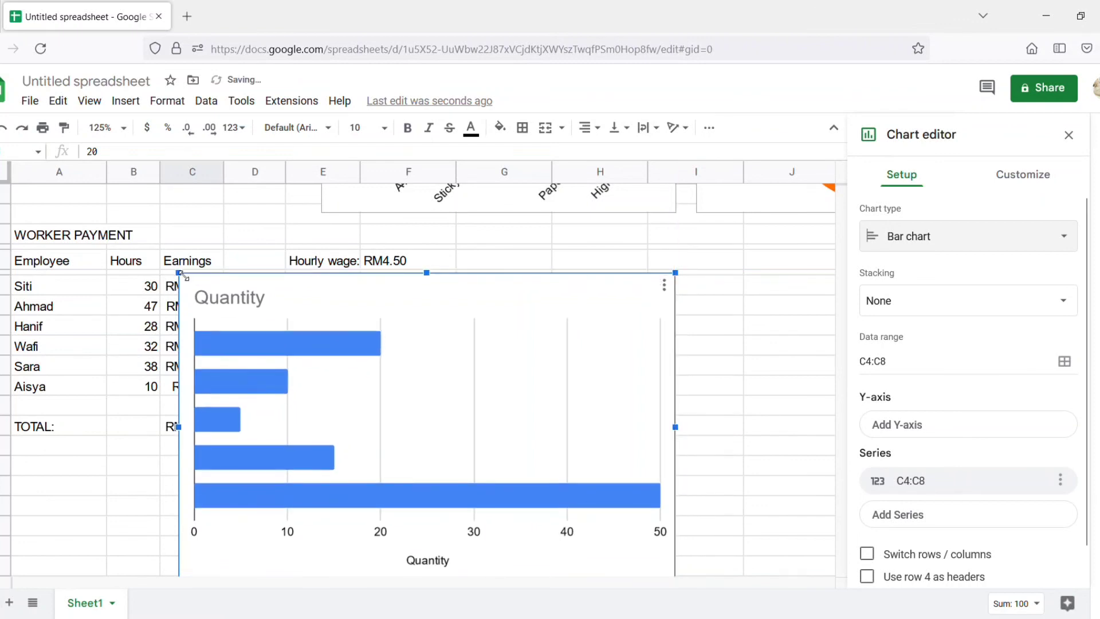
pyautogui.moveTo(183, 275); pyautogui.dragTo(366, 361)
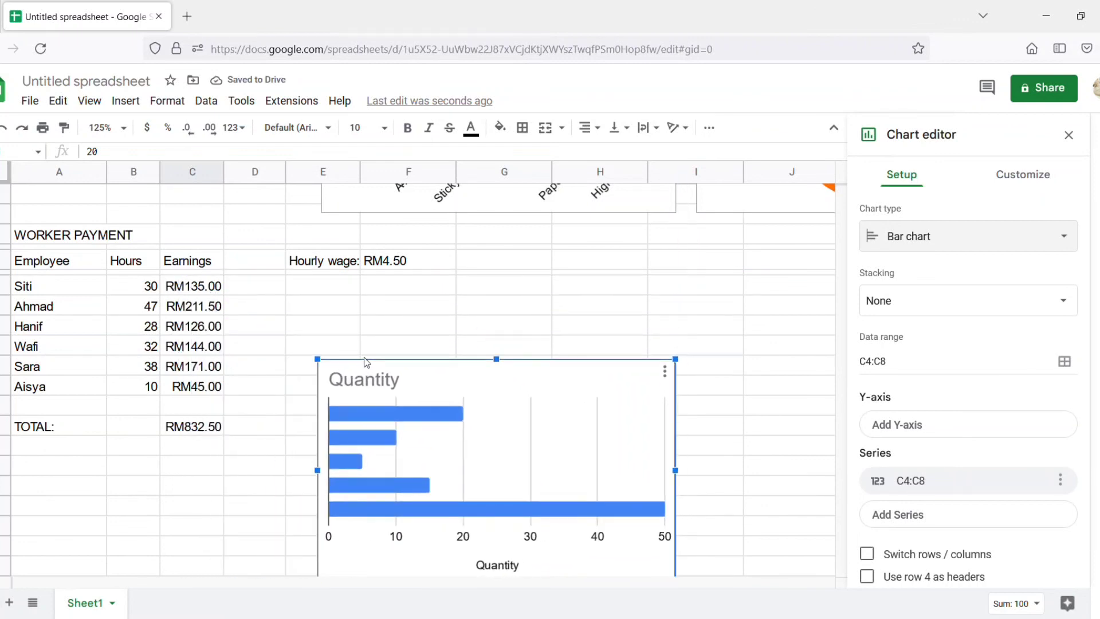
pyautogui.click(517, 420)
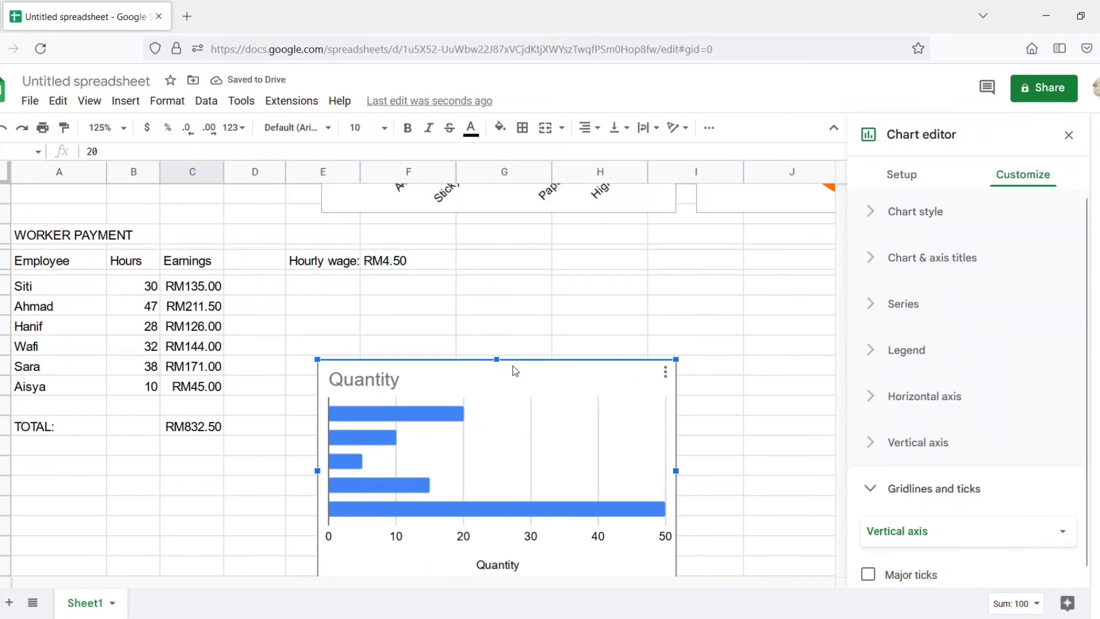
pyautogui.moveTo(514, 371); pyautogui.dragTo(516, 297)
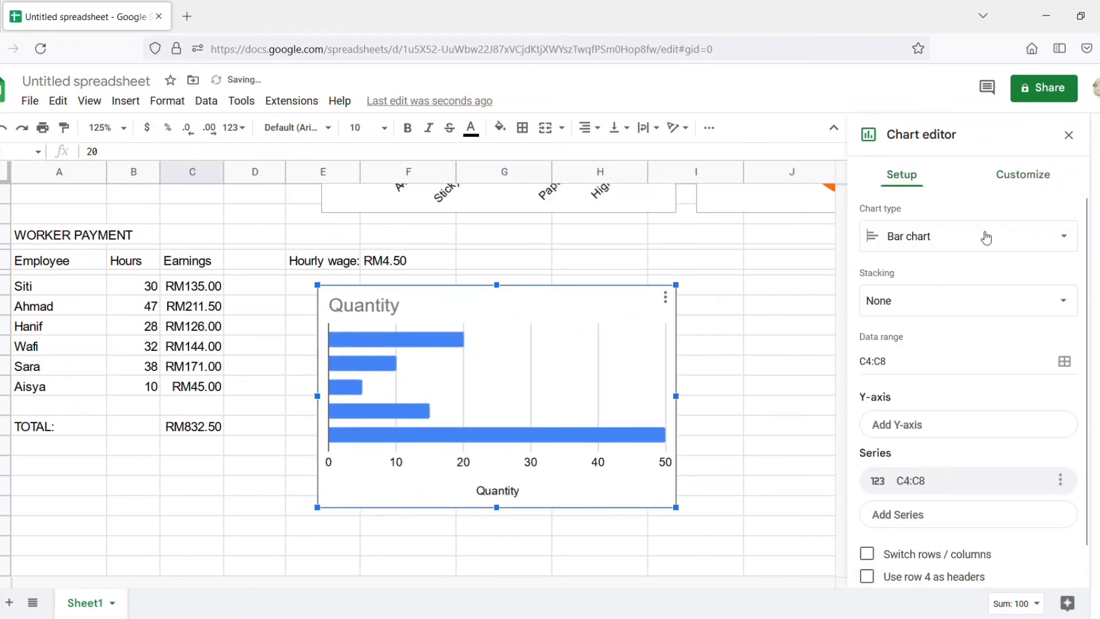
# Set the bar chart's data range to A20:A25,C20:C25 so it plots each employee's earnings
pyautogui.scroll(-1, 958, 309)
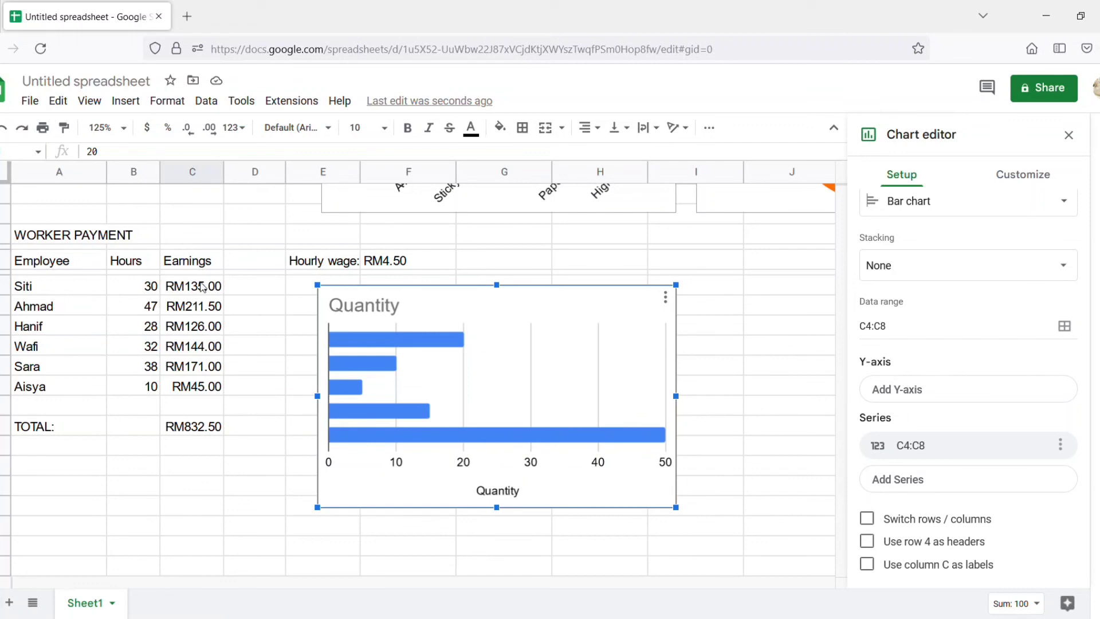
pyautogui.click(906, 316)
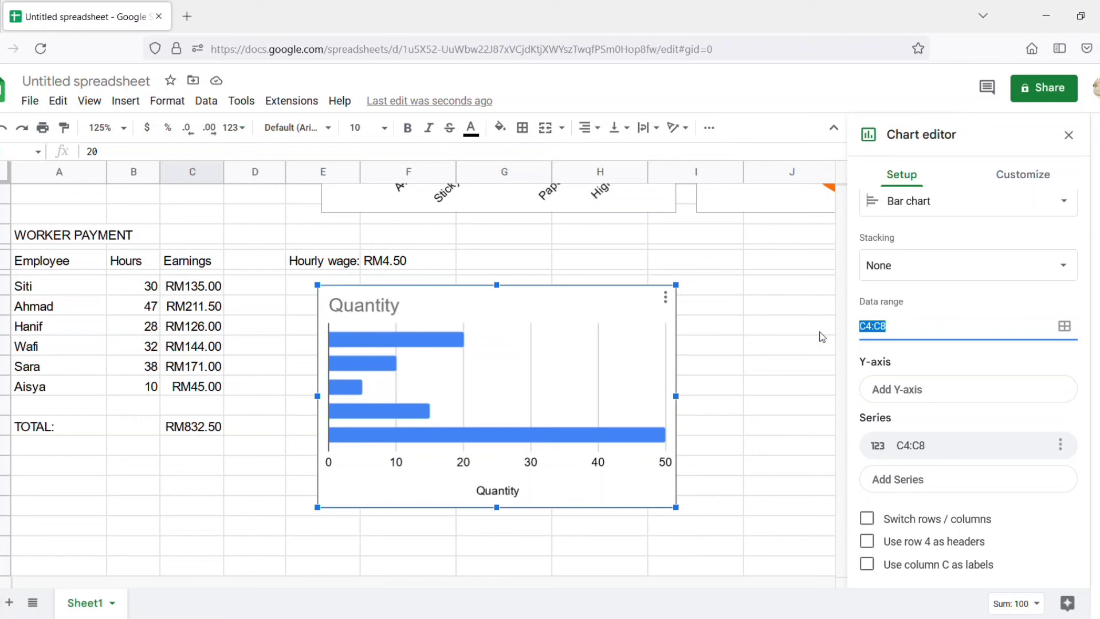
pyautogui.write('A20:A25,C20')
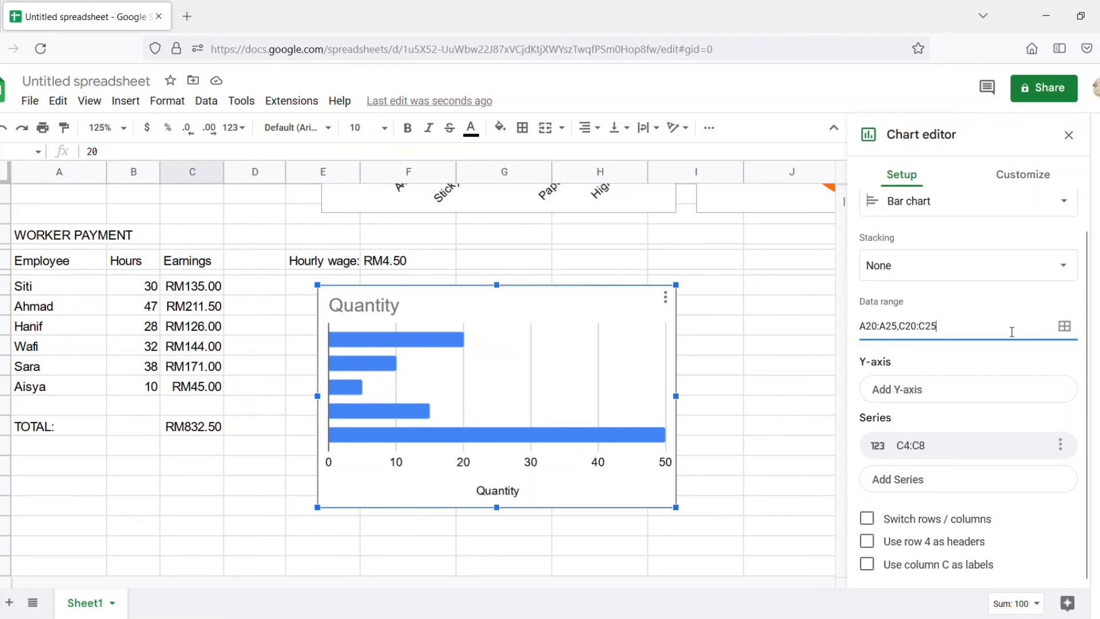
pyautogui.press('Return')
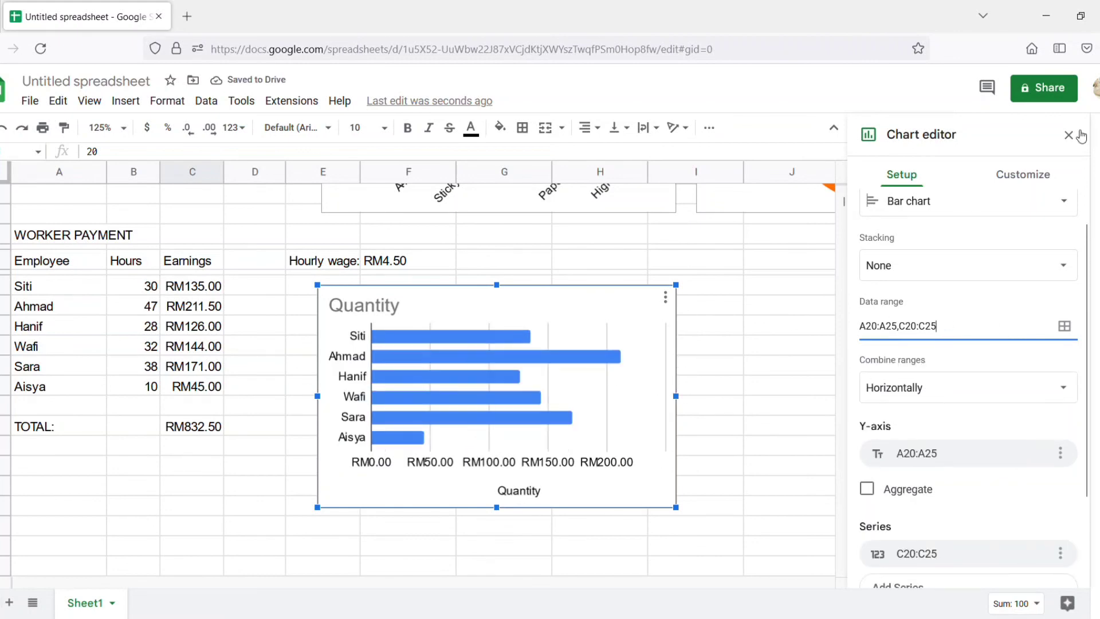
# Close the chart editor and set the sheet's zoom to 75% to view both tables and all three charts together
pyautogui.scroll(4, 223, 246)
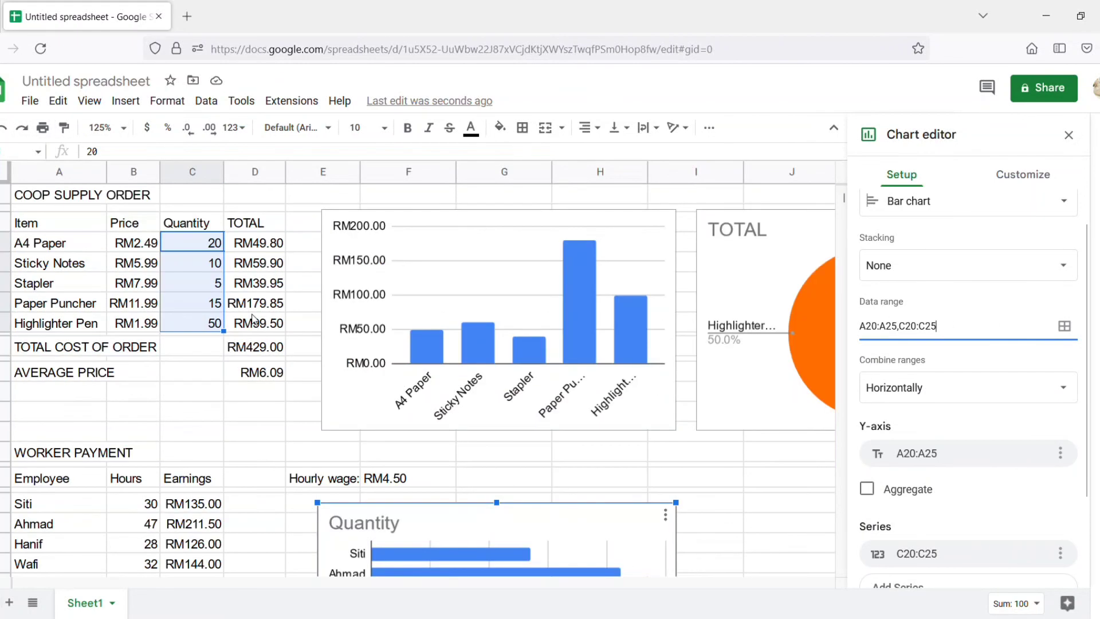
pyautogui.click(774, 547)
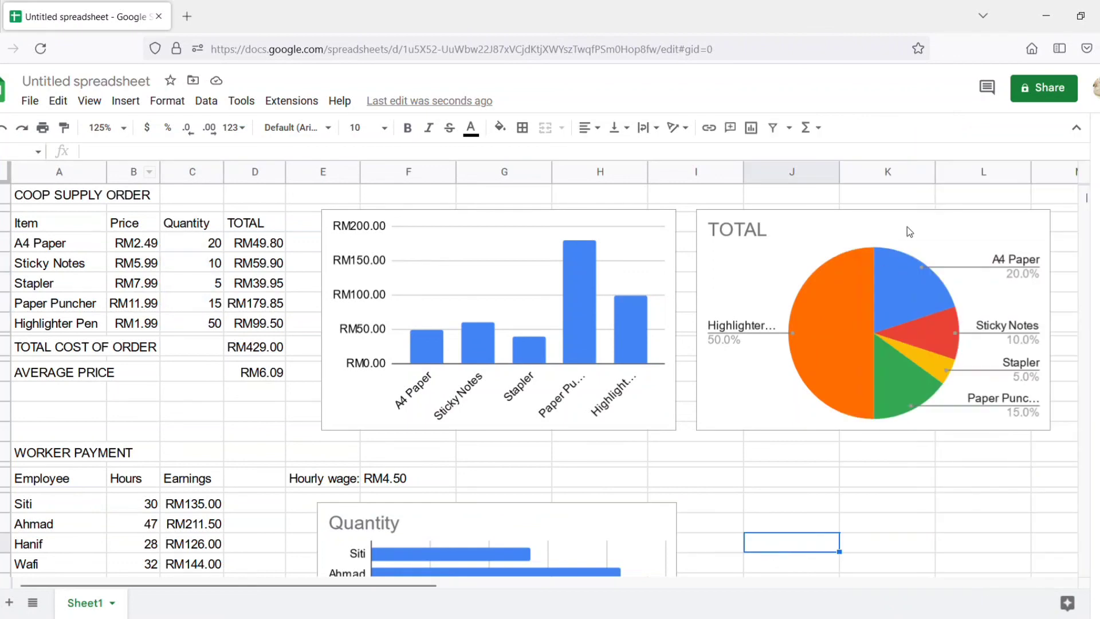
pyautogui.click(108, 132)
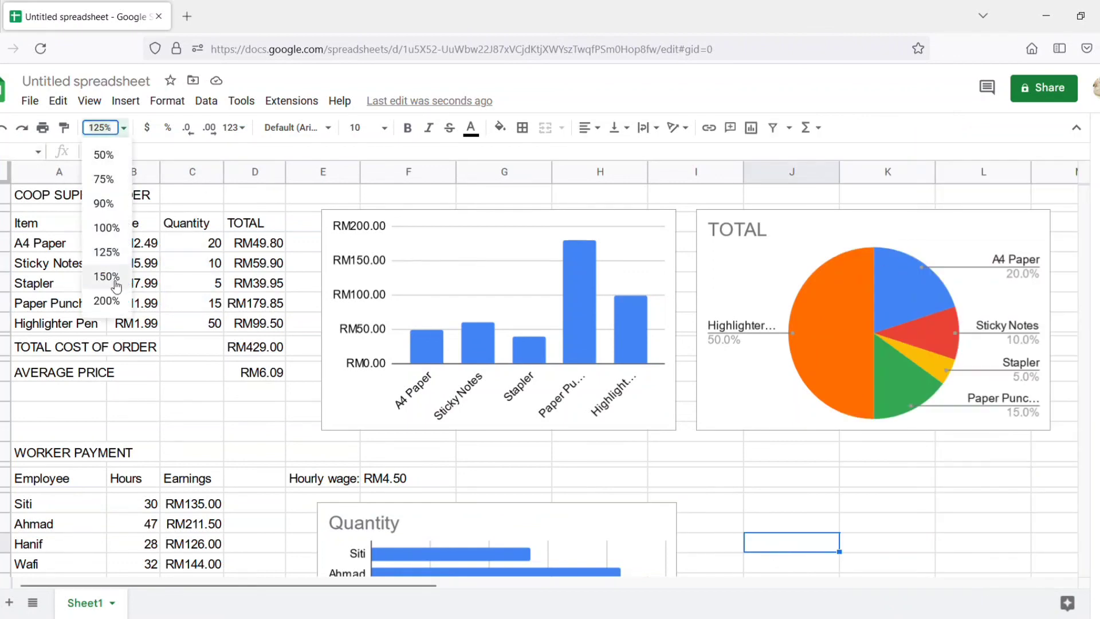
pyautogui.click(104, 178)
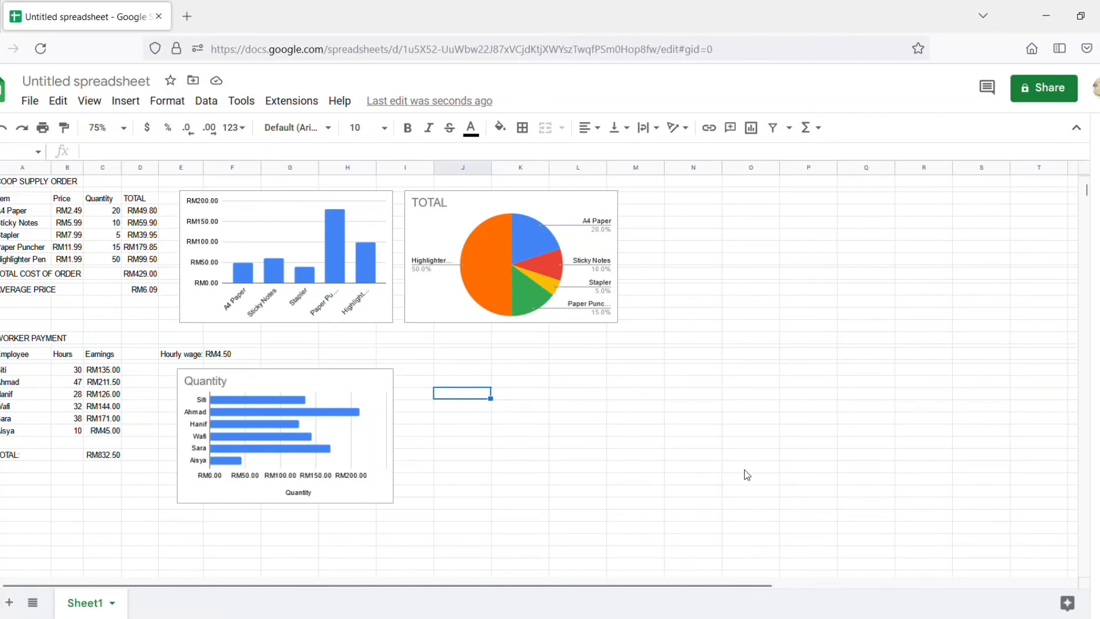
pyautogui.click(670, 480)
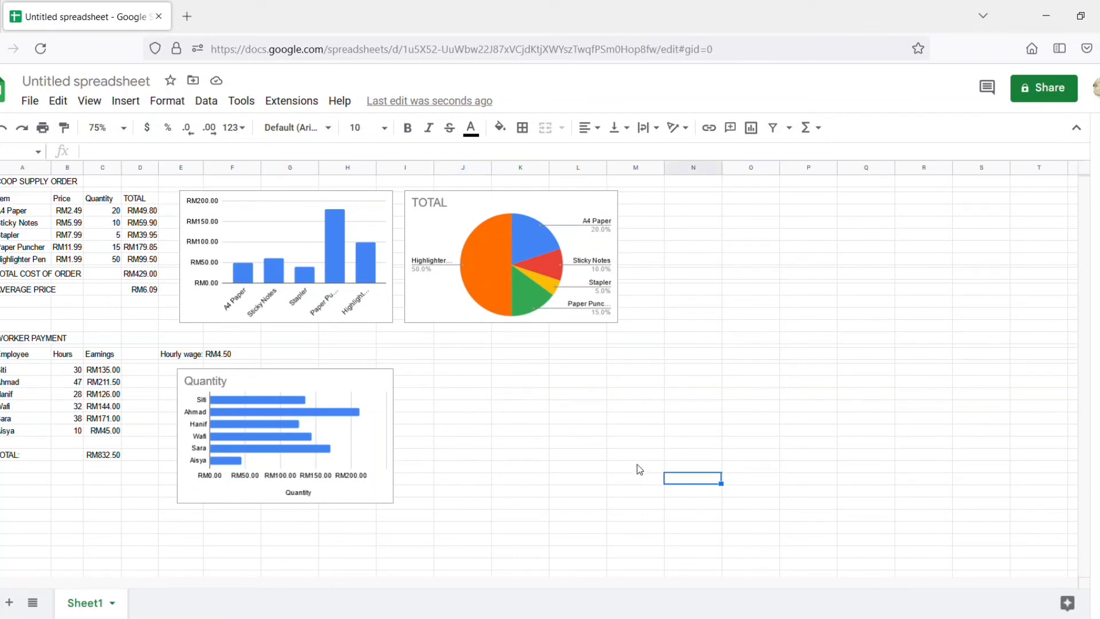